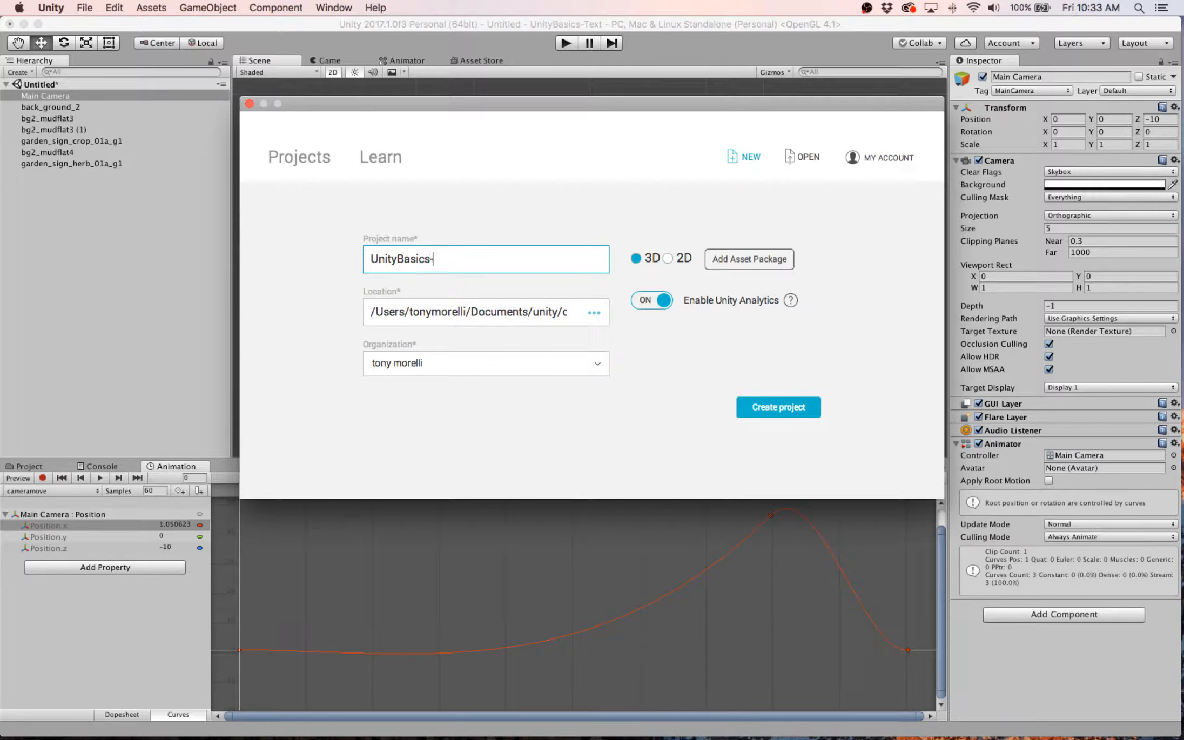
Create a new 2D project named UnityBasics-Animations, discarding the unsaved scene changes in the current project.
type("Animations")
left_click(668, 258)
left_click(651, 301)
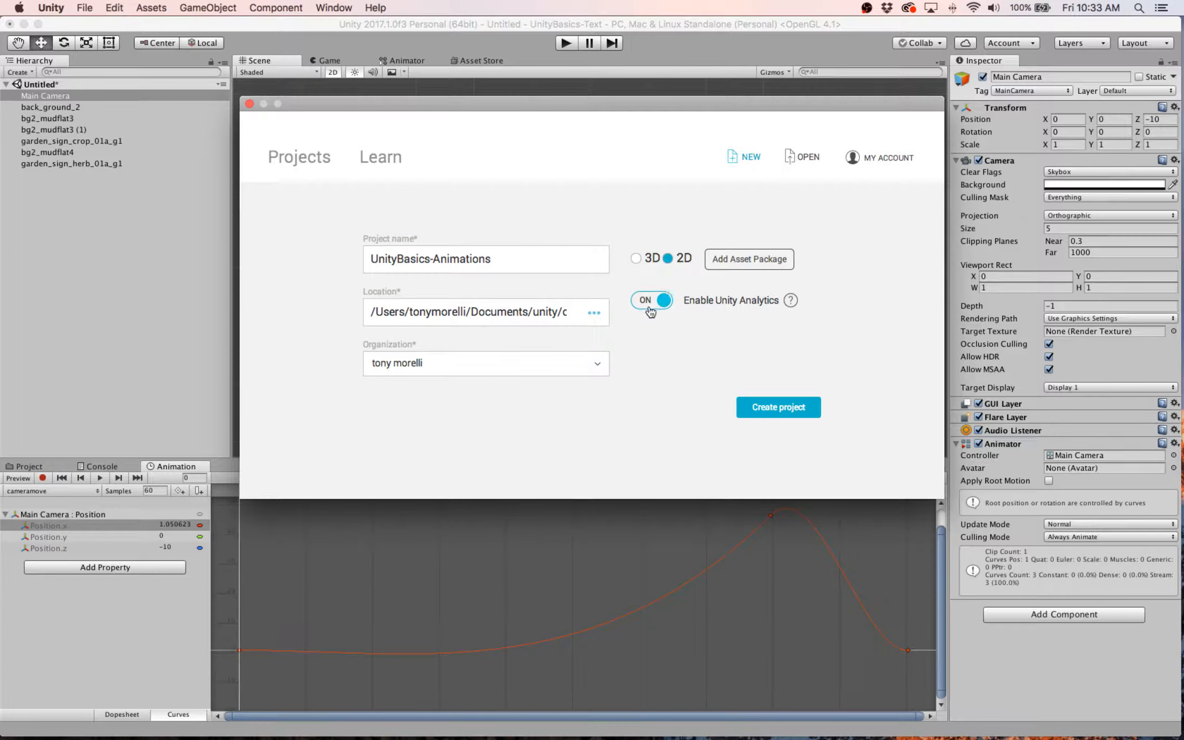
left_click(787, 419)
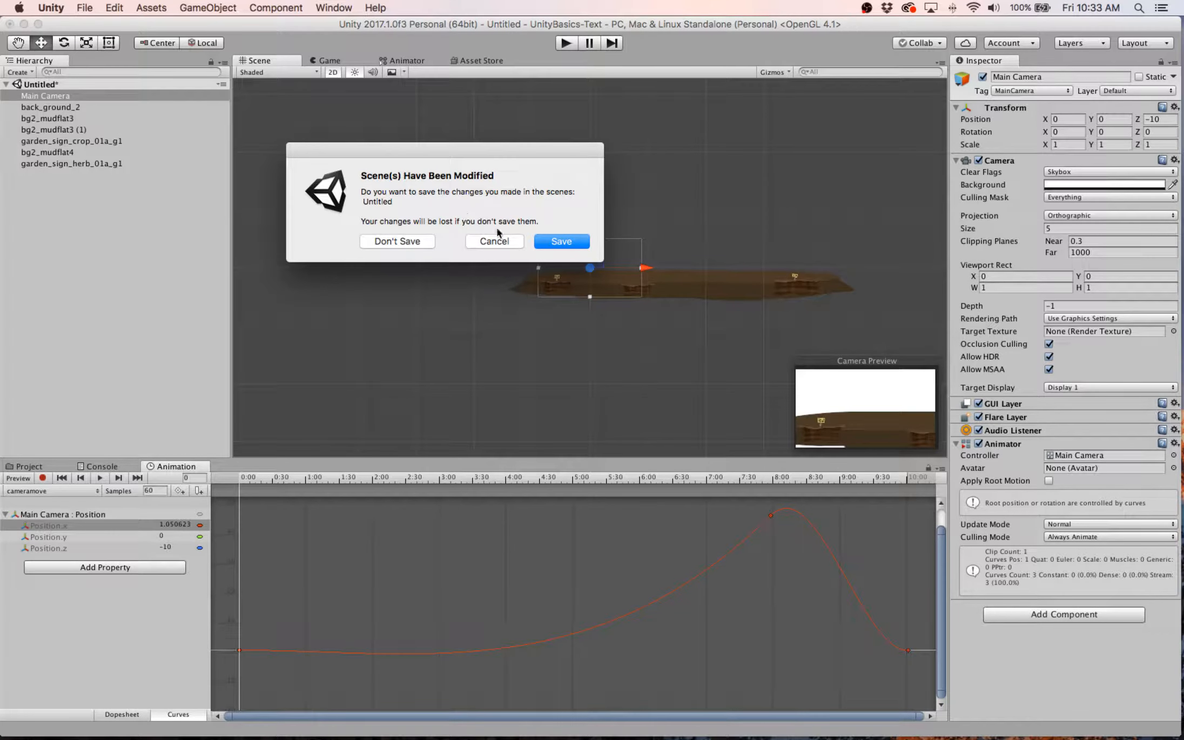
left_click(408, 243)
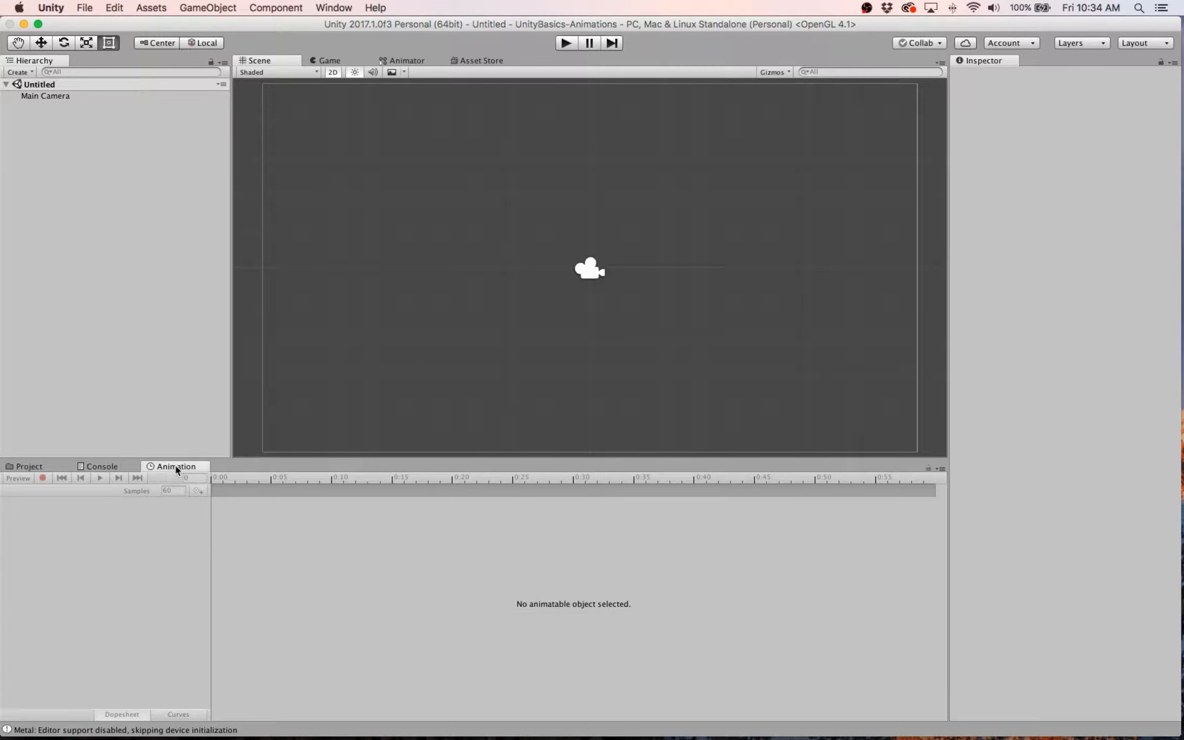
Undock the Animation window and close it.
left_click_drag(178, 470, 607, 303)
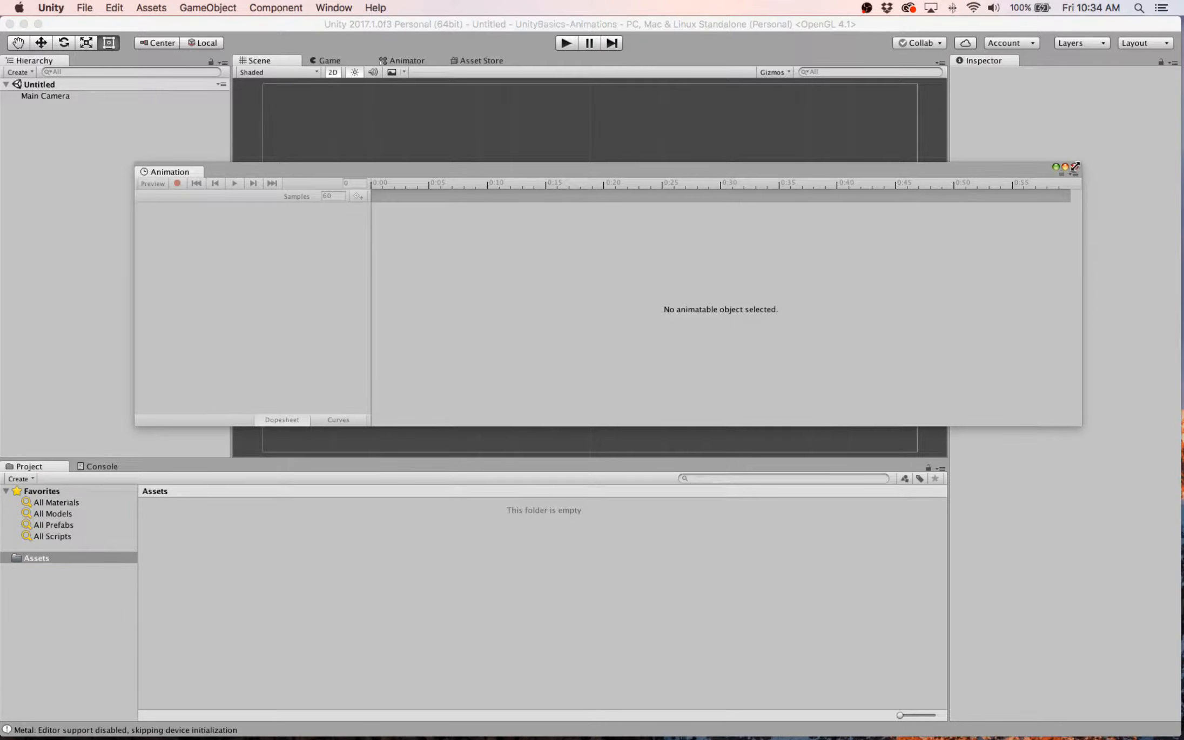
left_click(1074, 167)
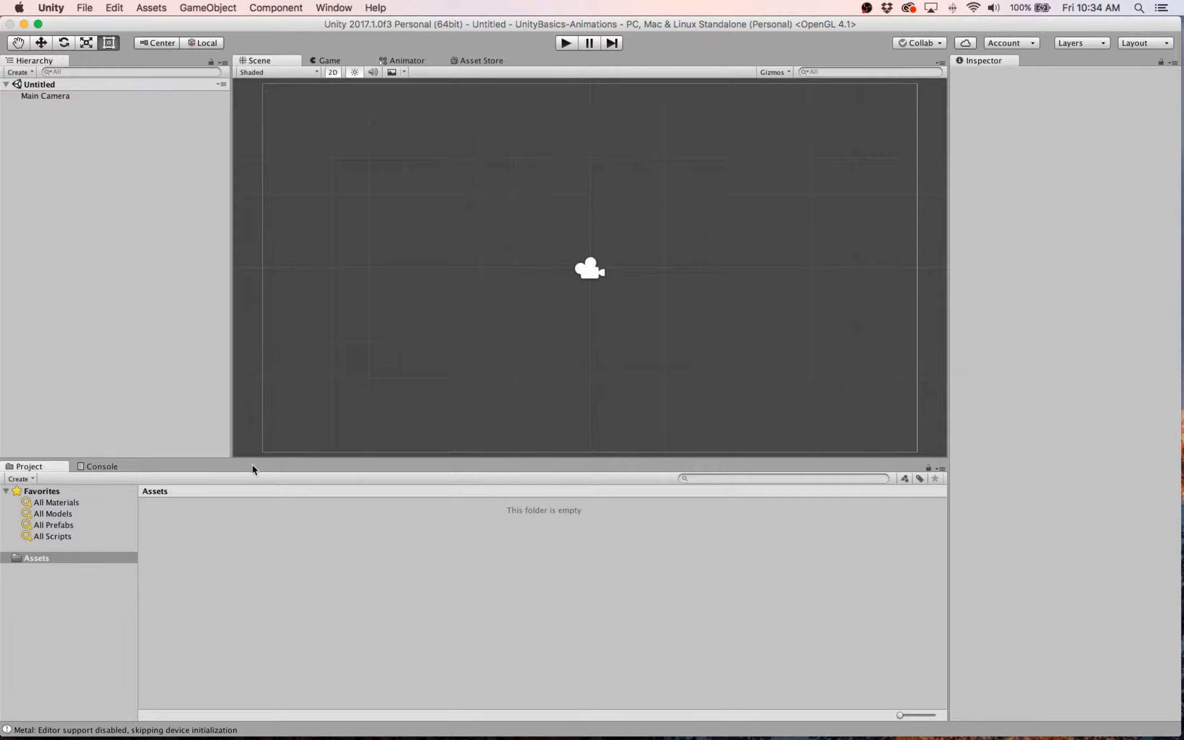
Open the Animation window, dock it beside the Console, and check that the docked Project, Console and Animation views can be switched.
left_click(333, 7)
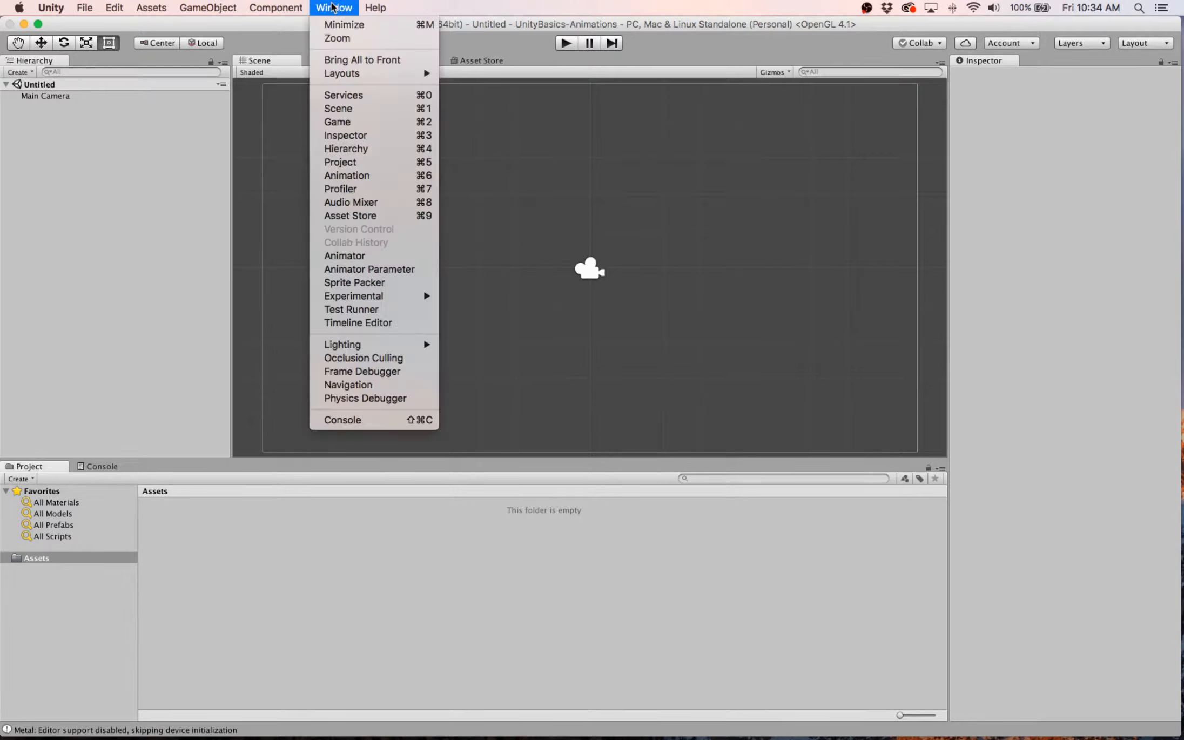
left_click(385, 175)
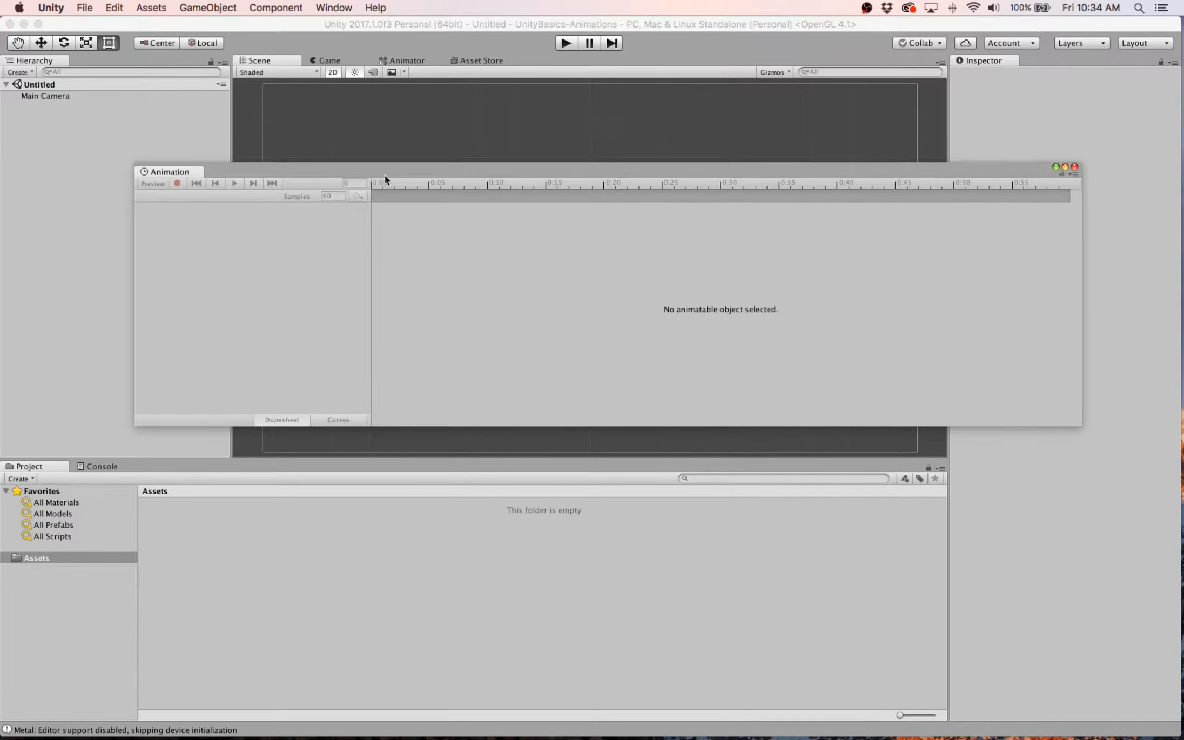
left_click_drag(177, 172, 167, 477)
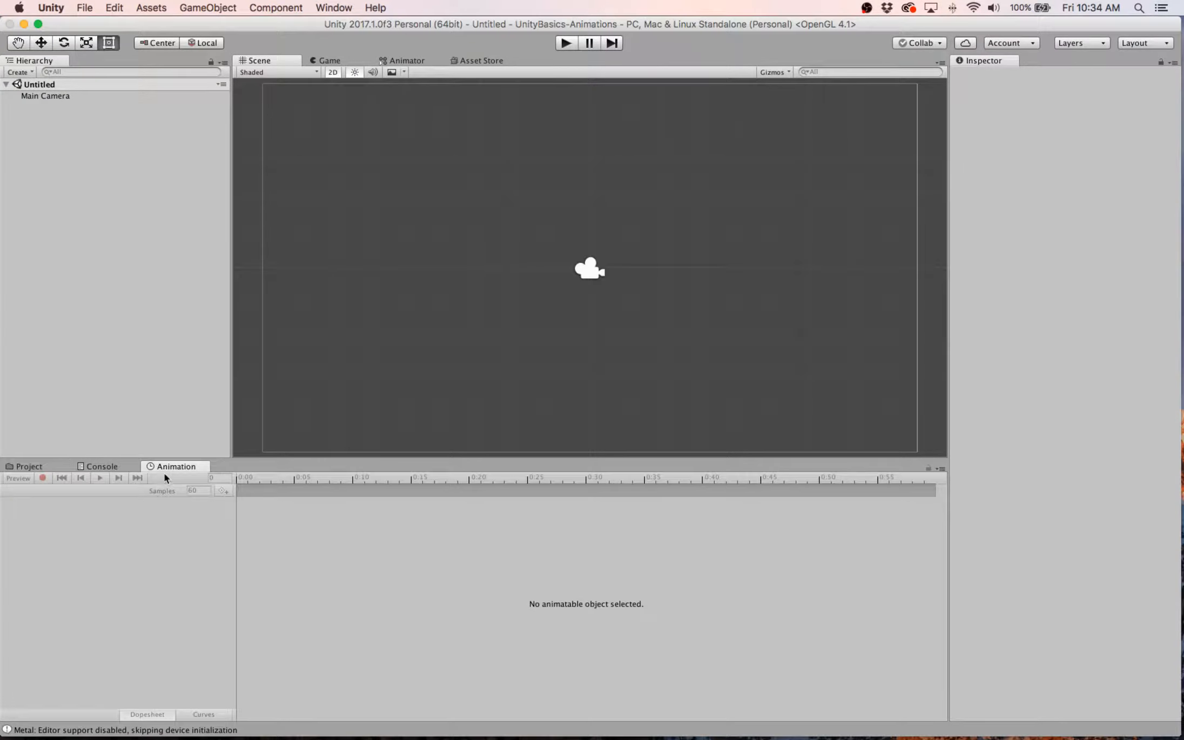
left_click(26, 468)
left_click(84, 468)
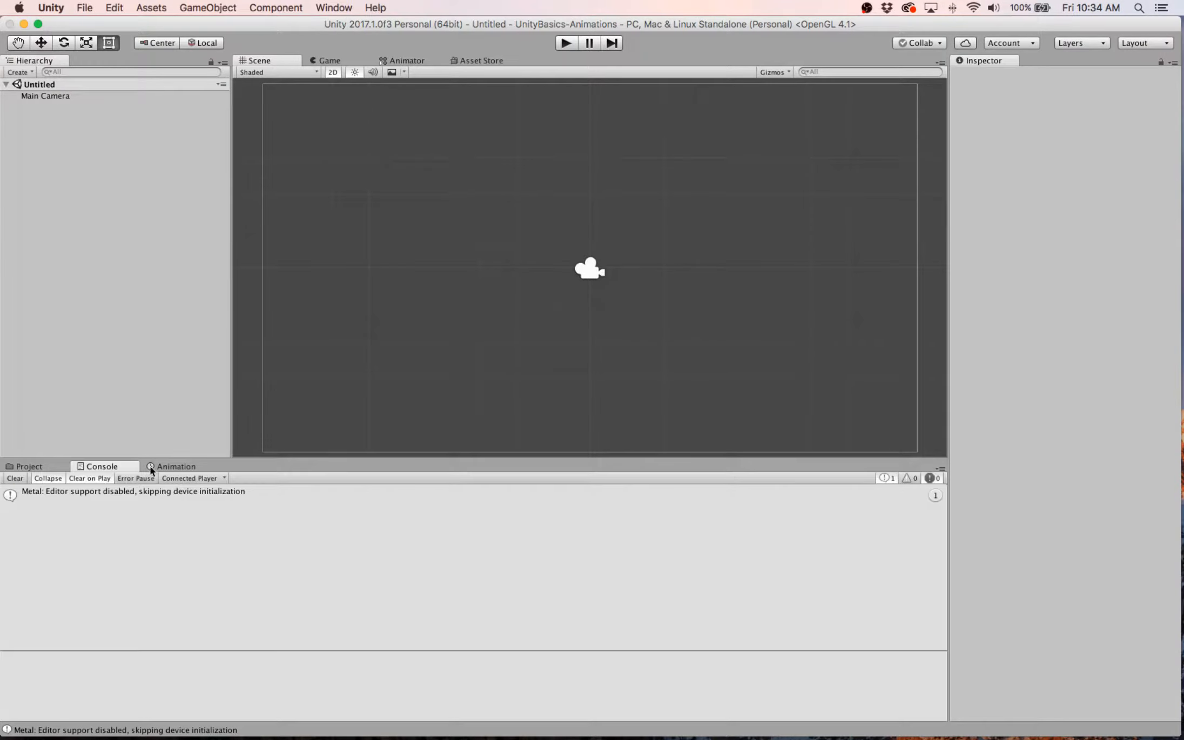
left_click(162, 468)
Undock the Animator window and close it, and re-dock the Animation window beside the Console.
left_click_drag(407, 61, 545, 279)
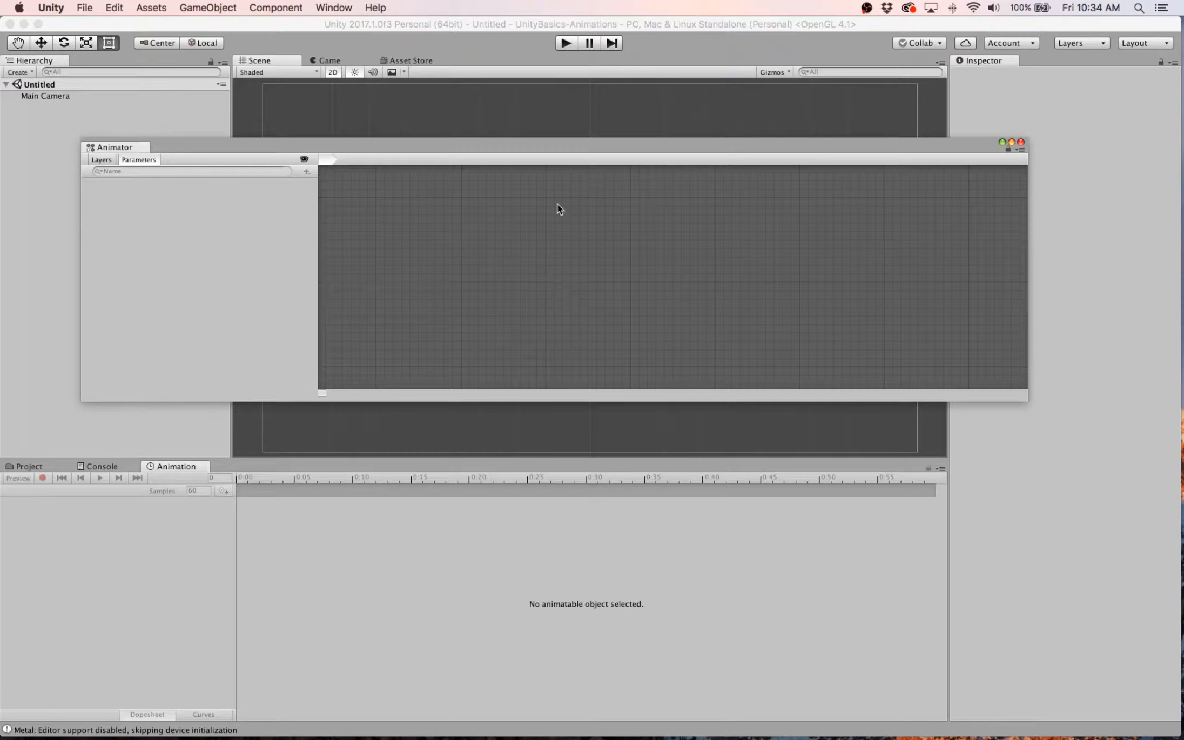
left_click(1021, 142)
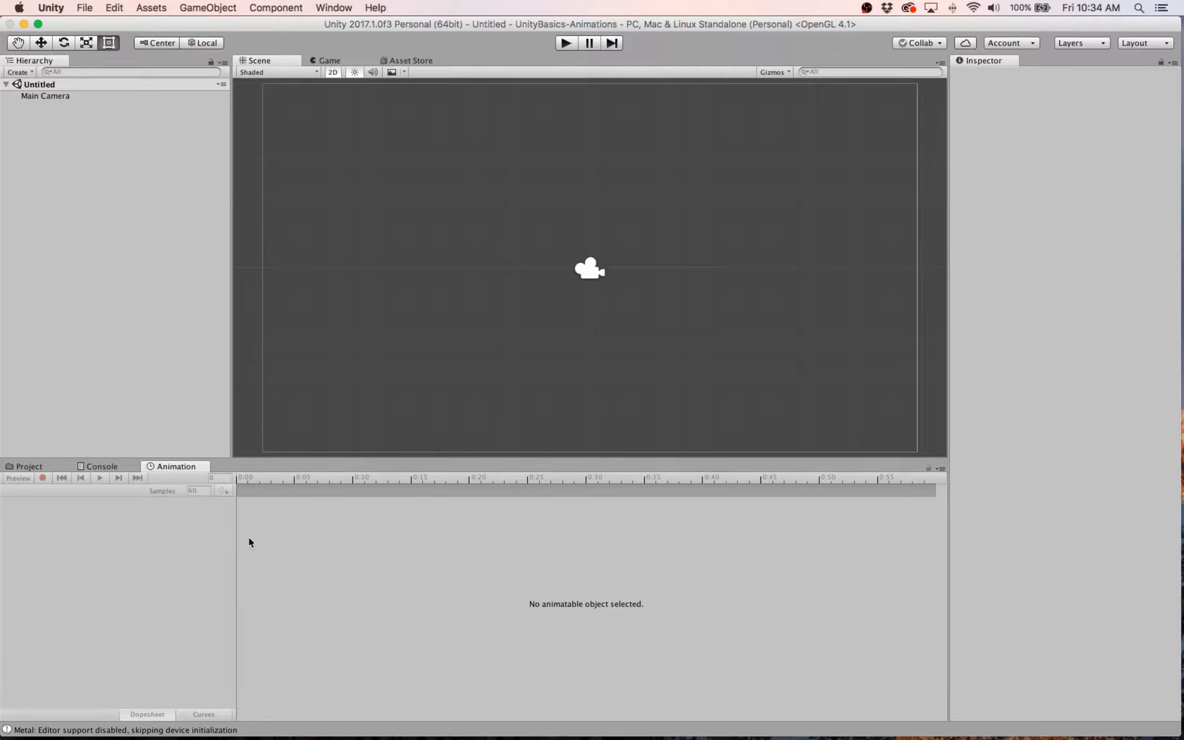
left_click_drag(174, 471, 153, 555)
left_click_drag(35, 466, 165, 468)
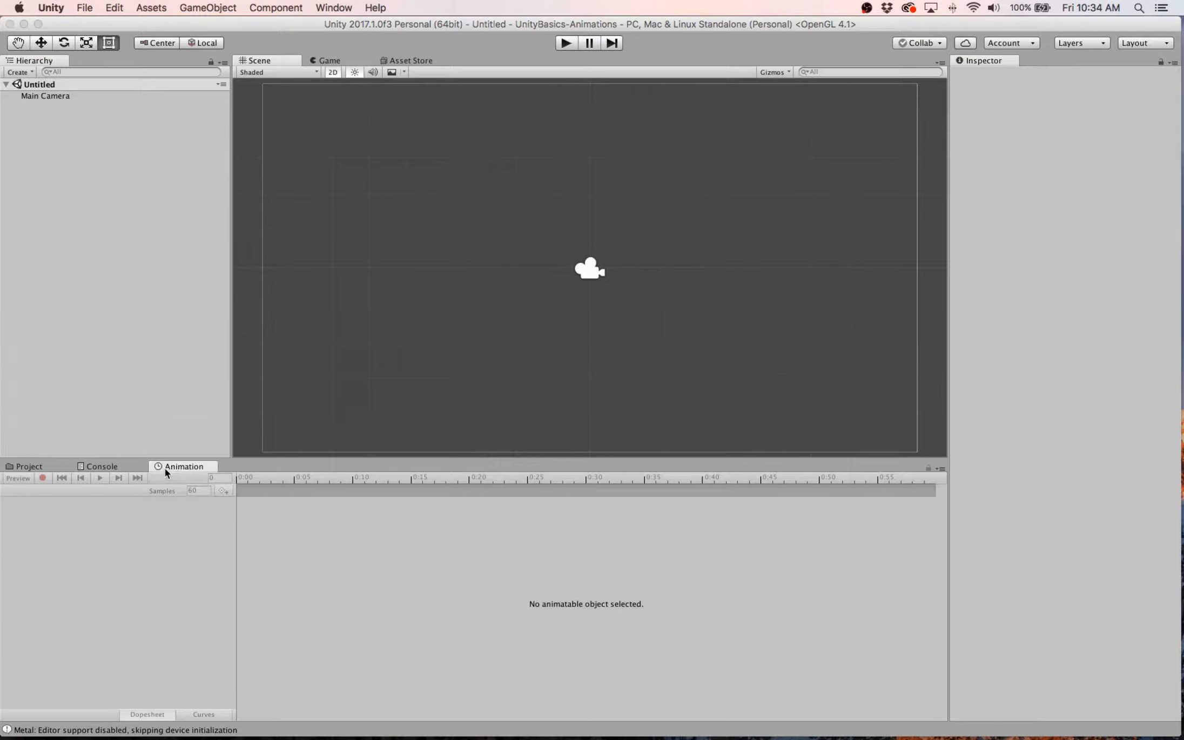
Set the Main Camera's background color to white, hex FFFFFF00.
left_click(19, 468)
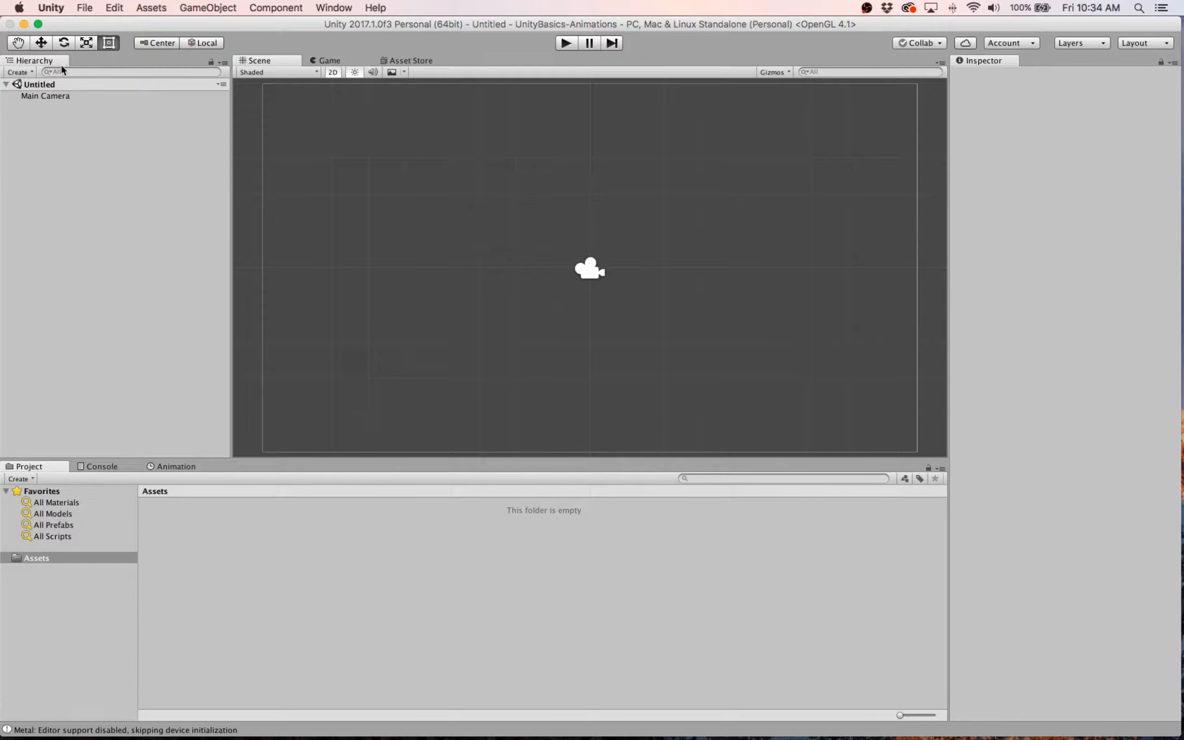
left_click(64, 97)
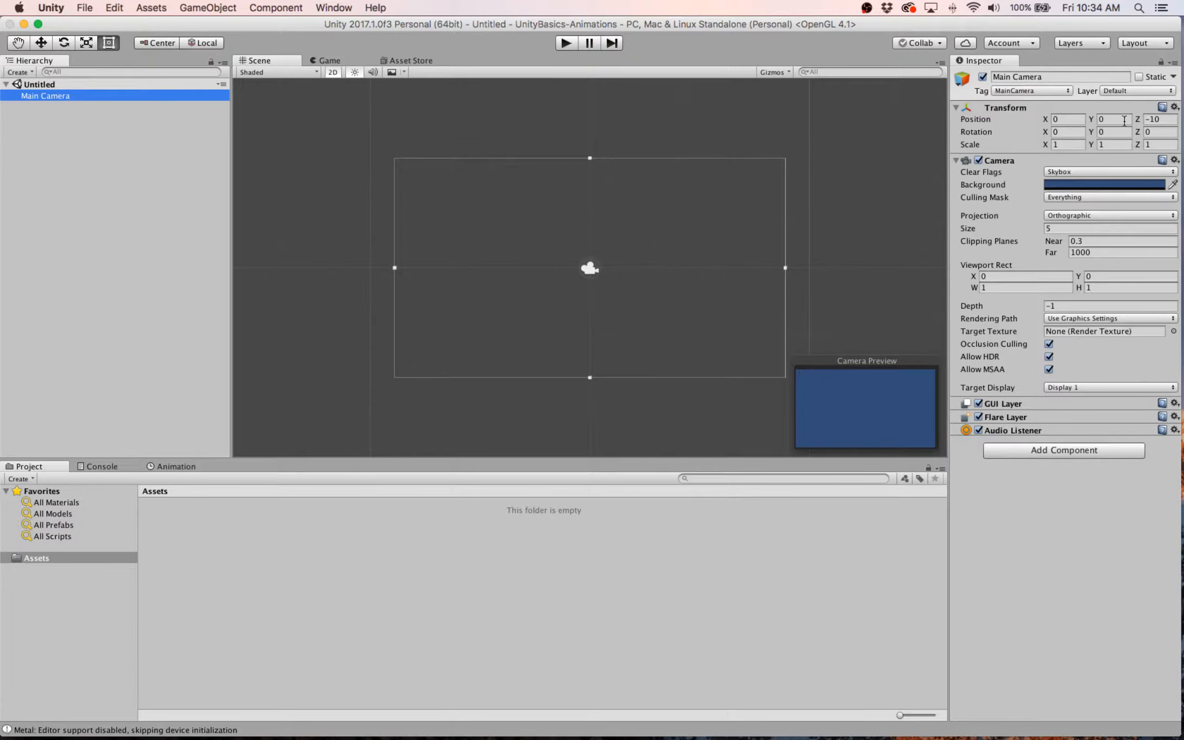
left_click(1072, 185)
left_click_drag(594, 223, 501, 179)
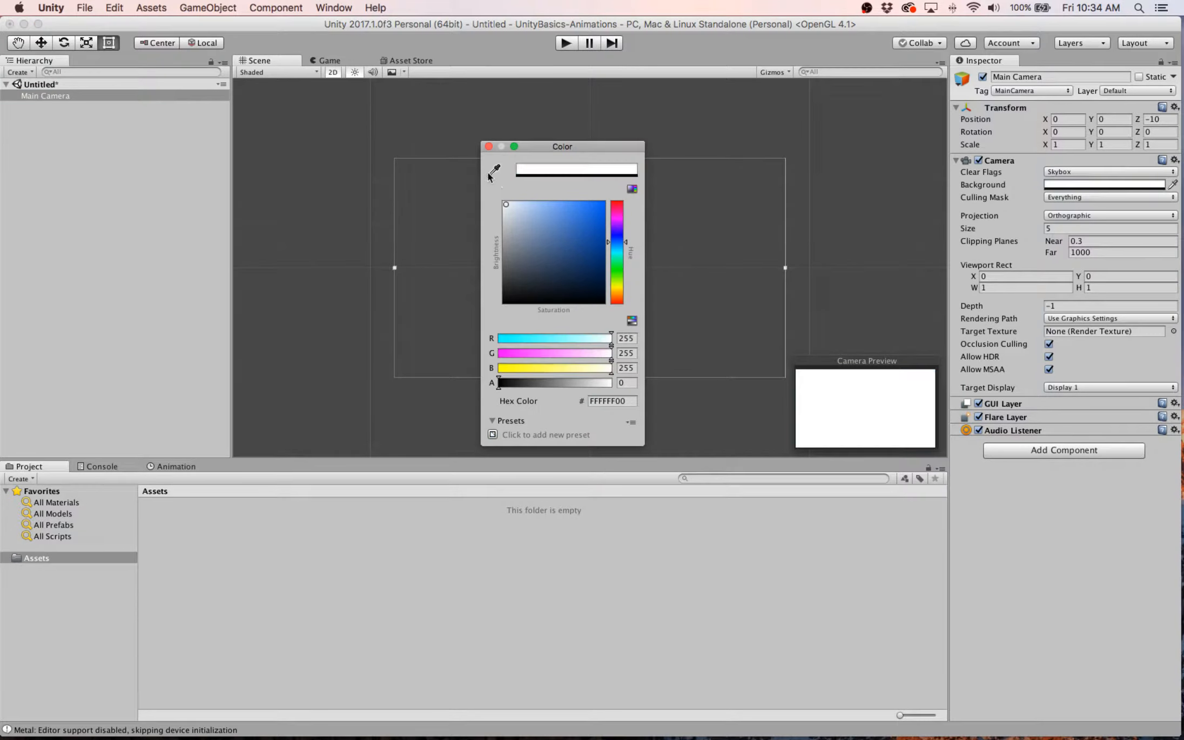
left_click(488, 146)
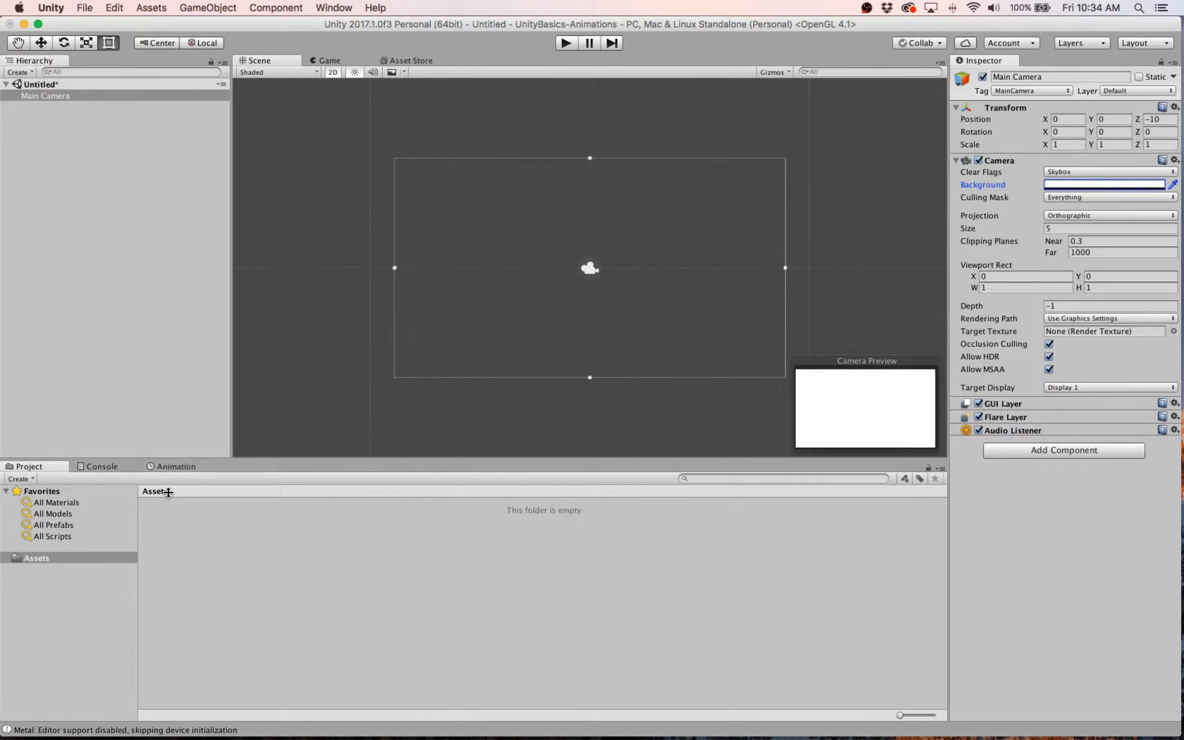
Import barnacle_unripe.png from the firebog-png folder in Finder into Assets and place it in the scene near the camera frame's left edge.
key("super+Tab")
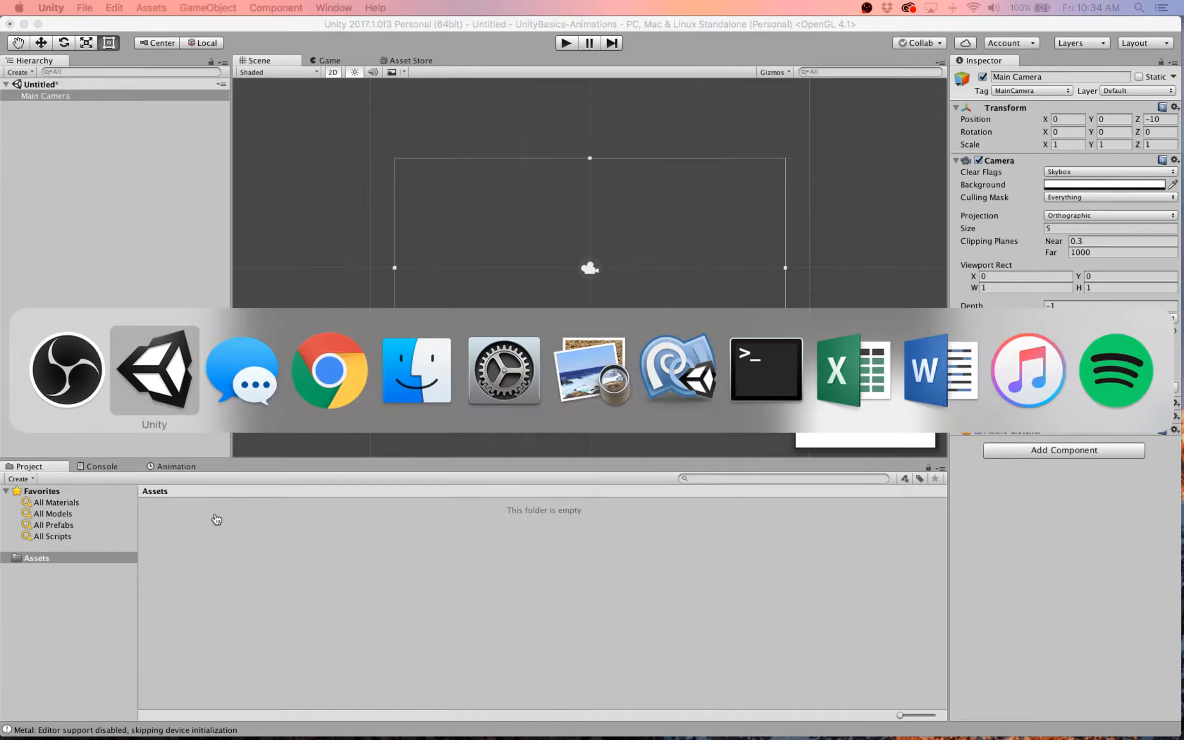
key("super+Tab")
key("super+Tab")
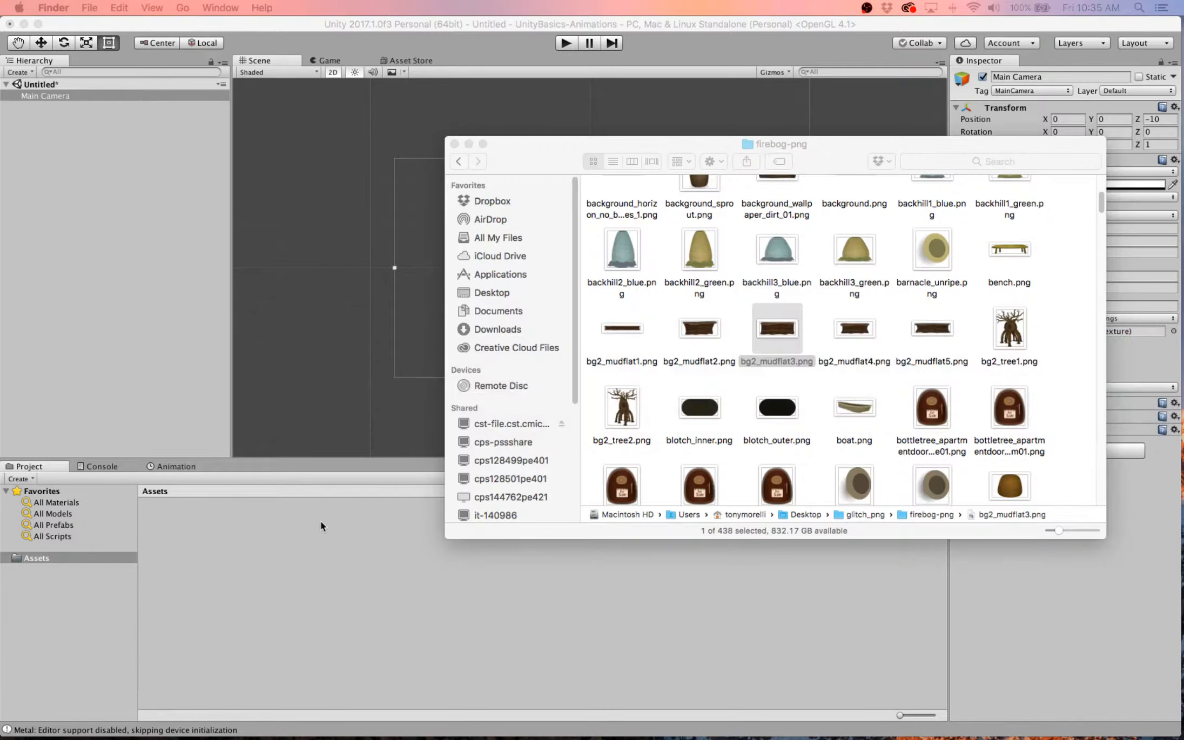
scroll(756, 450, "up", 5)
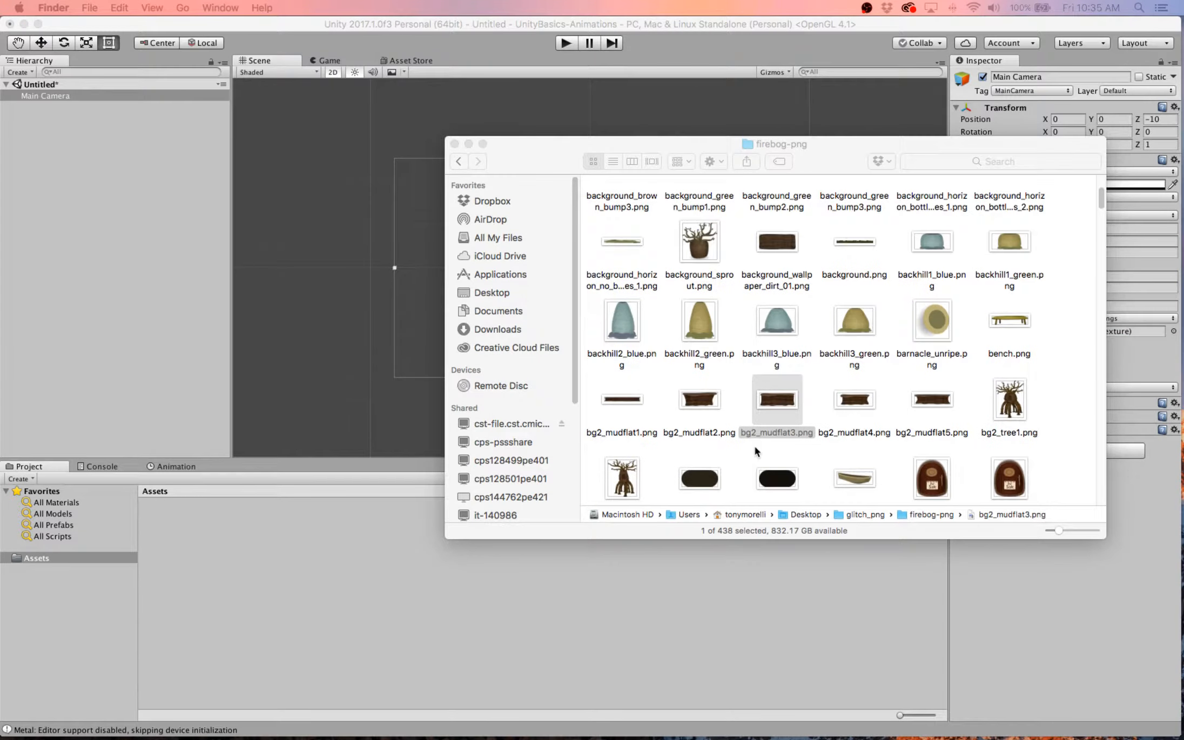
scroll(755, 451, "down", 5)
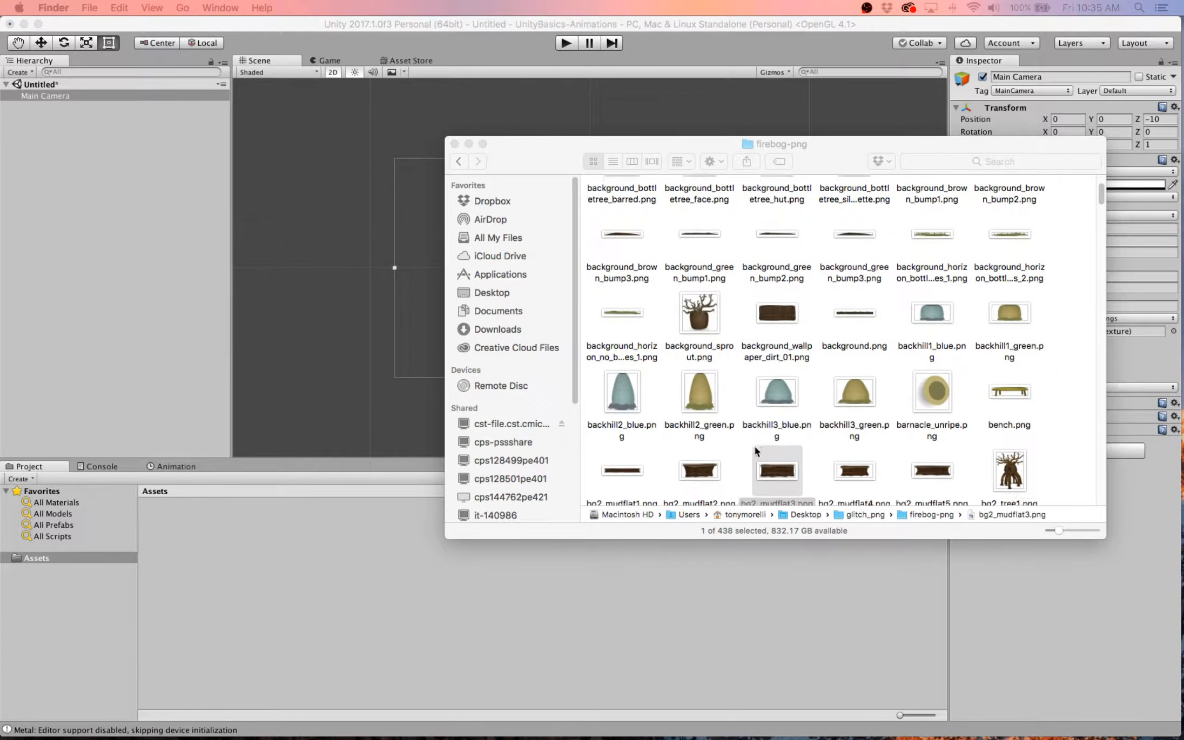
left_click_drag(945, 334, 387, 576)
left_click(387, 575)
left_click_drag(190, 502, 431, 280)
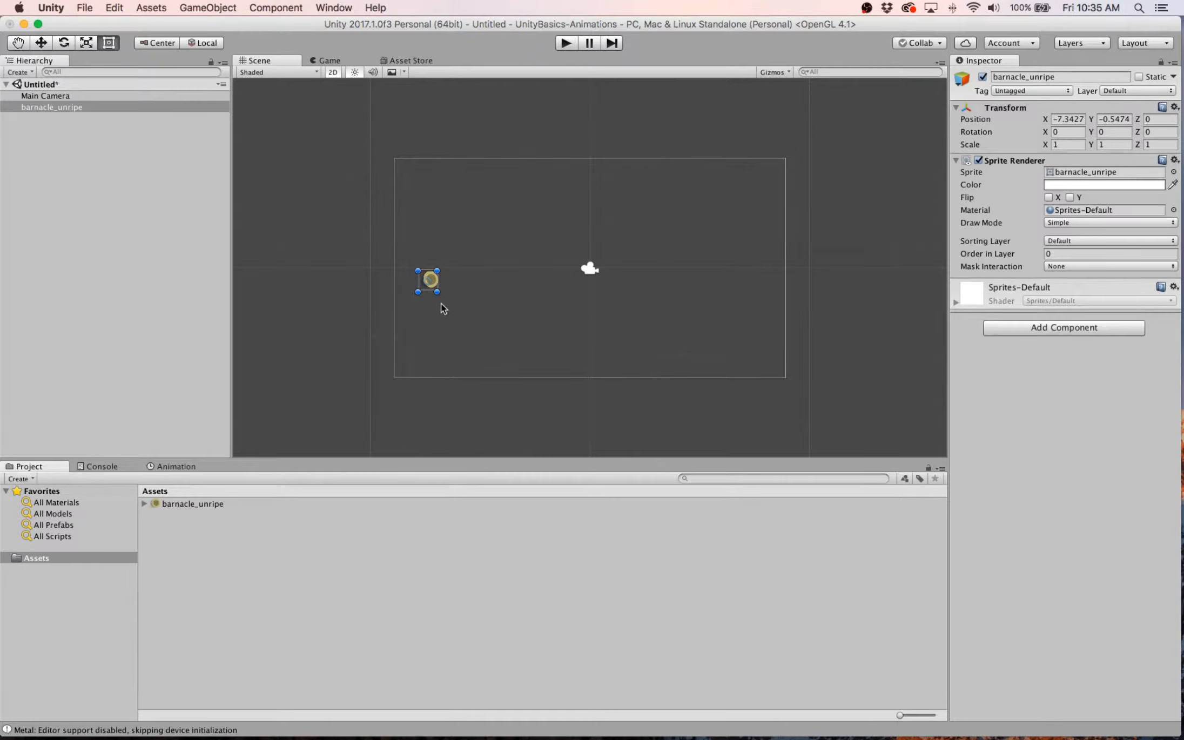
Switch to Finder and import bottletree_apartmentdoor_medium02.png from the firebog-png folder into the project's Assets.
key("super+Tab")
scroll(611, 491, "down", 5)
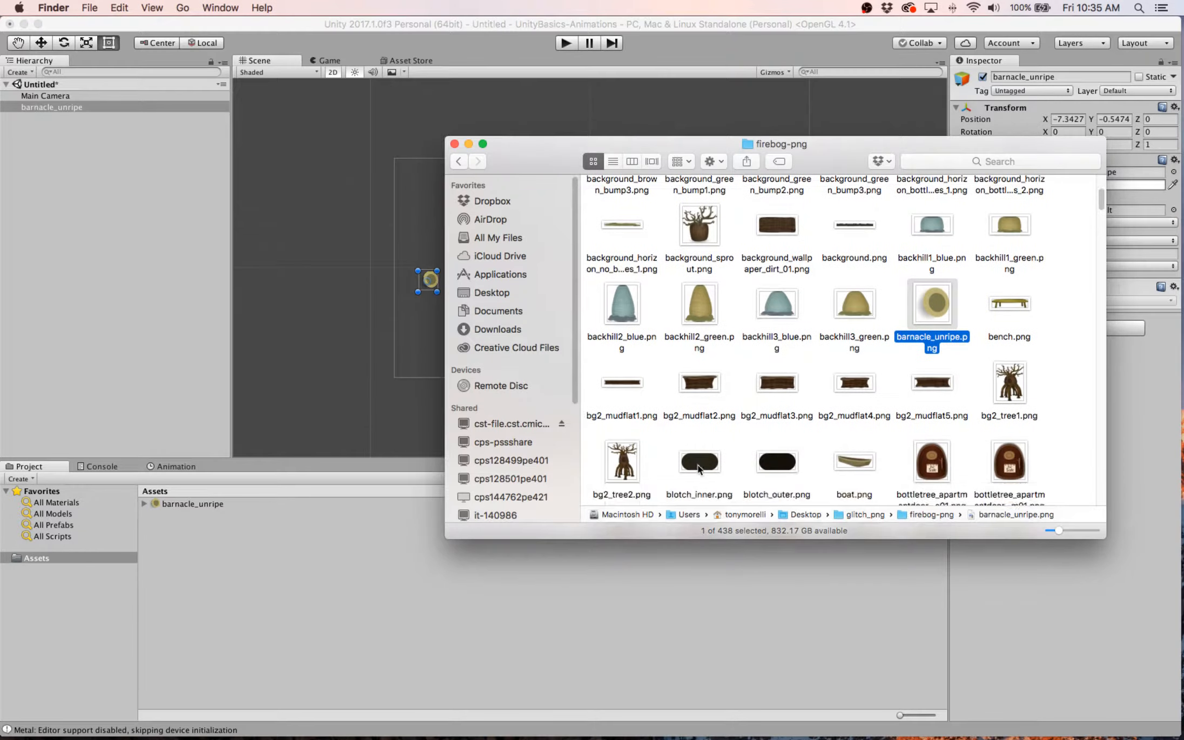
left_click_drag(620, 442, 372, 577)
Delete the barnacle_unripe object from the scene.
left_click(432, 284)
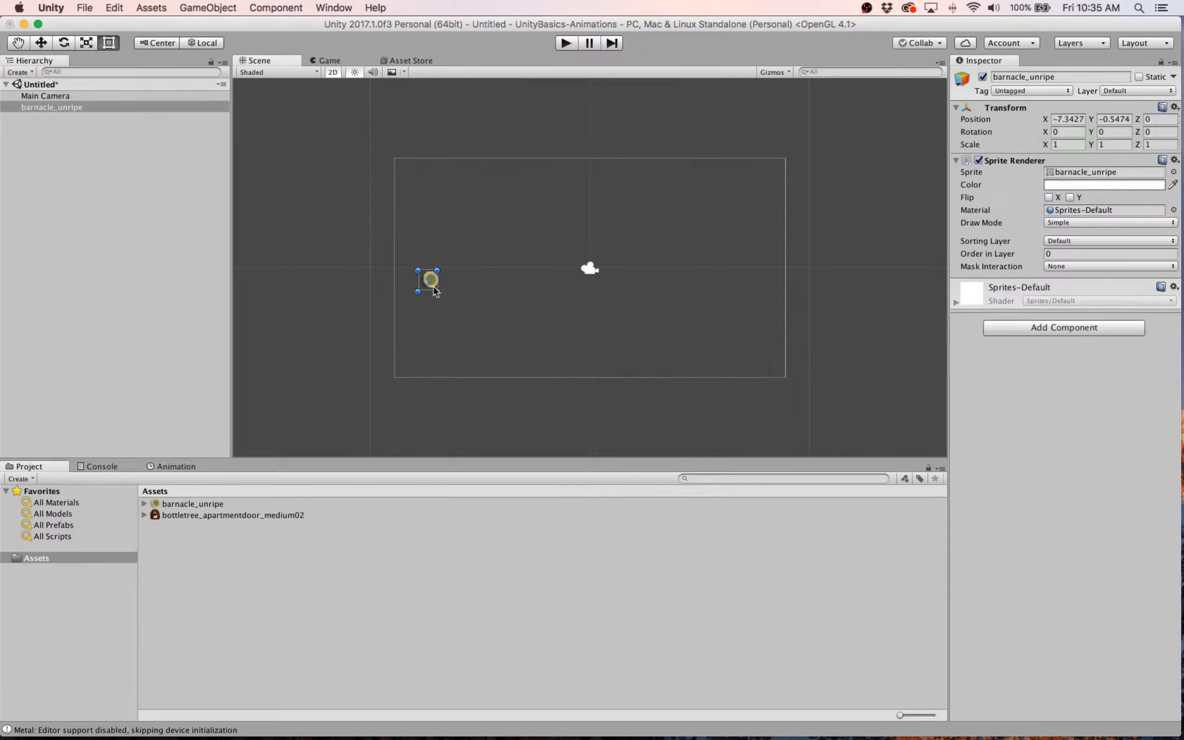
right_click(49, 112)
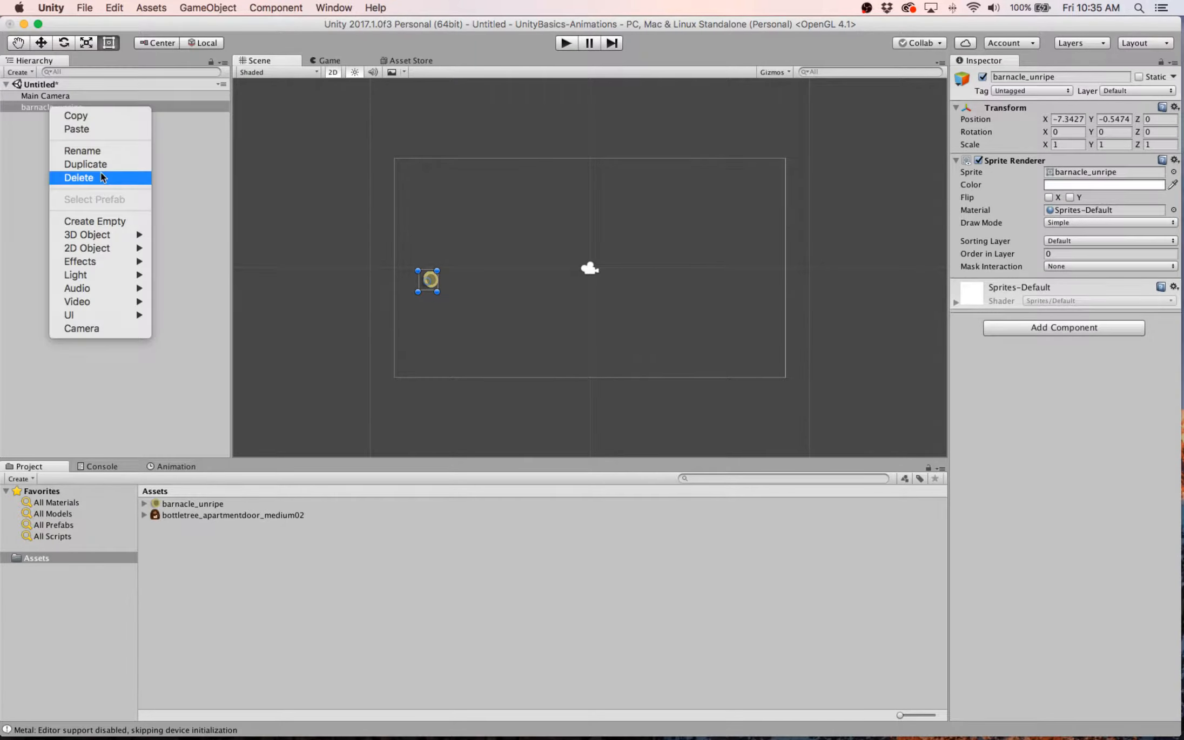
left_click(100, 172)
Place the bottletree_apartmentdoor_medium02 sprite at about X -7.07, Y -0.29, scaled to about 0.73, and briefly test-play the scene.
left_click(202, 518)
left_click_drag(201, 520, 447, 277)
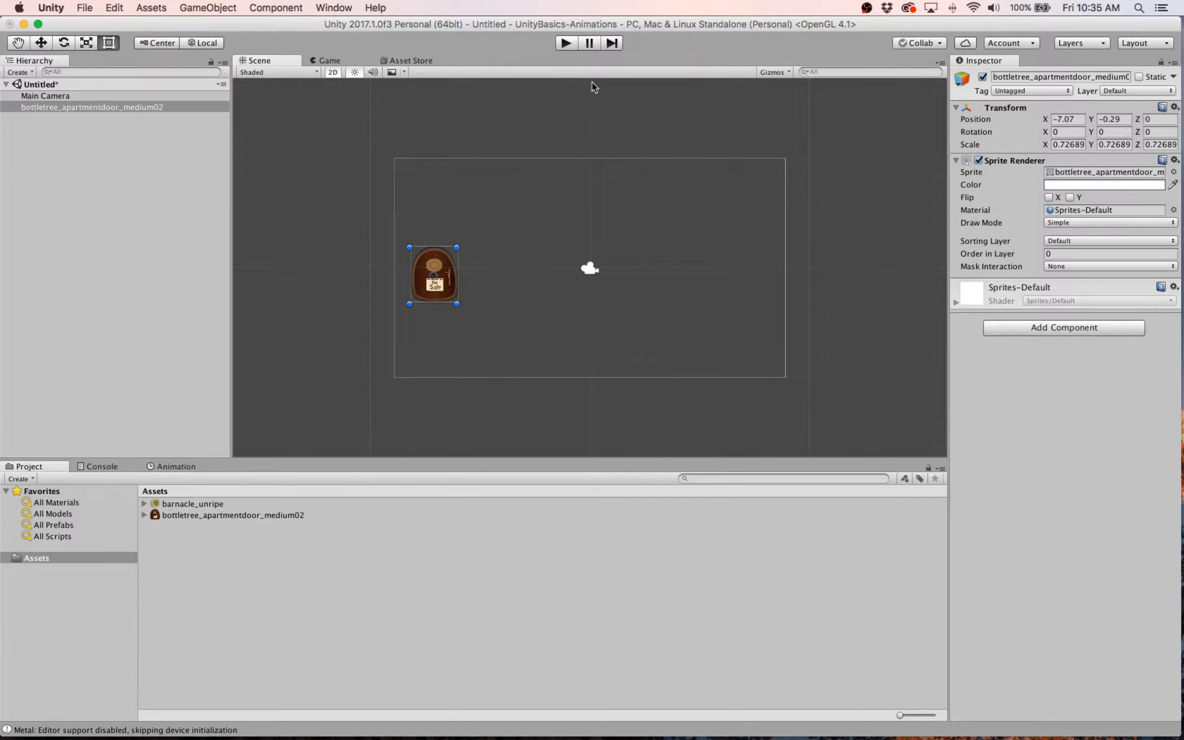
left_click(565, 43)
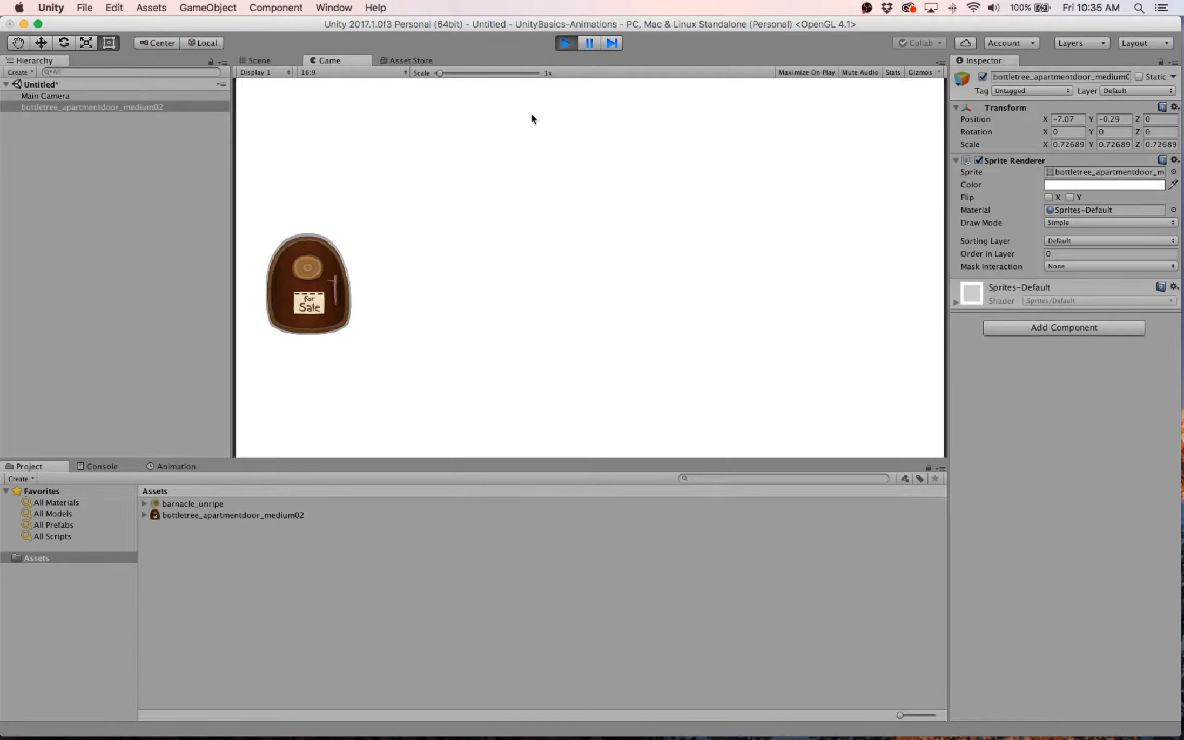
left_click(566, 43)
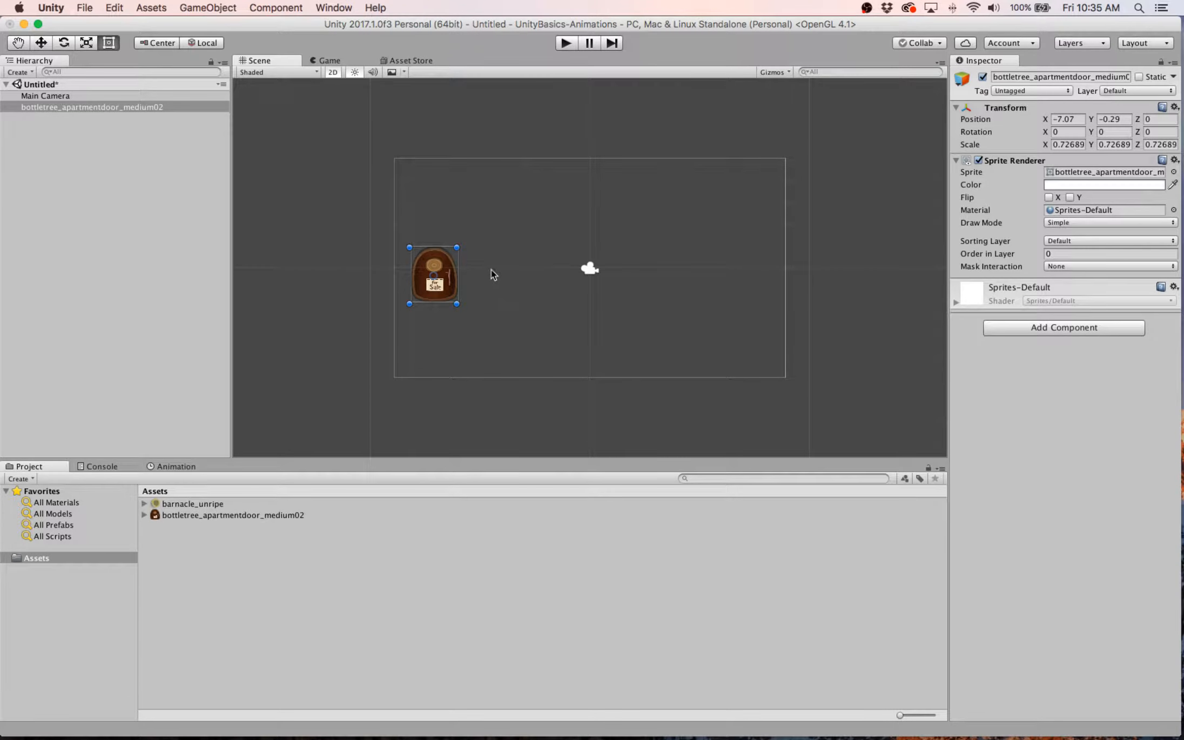
Create an animation clip named dooranimation in Assets for the bottletree_apartmentdoor_medium02 object.
left_click(54, 107)
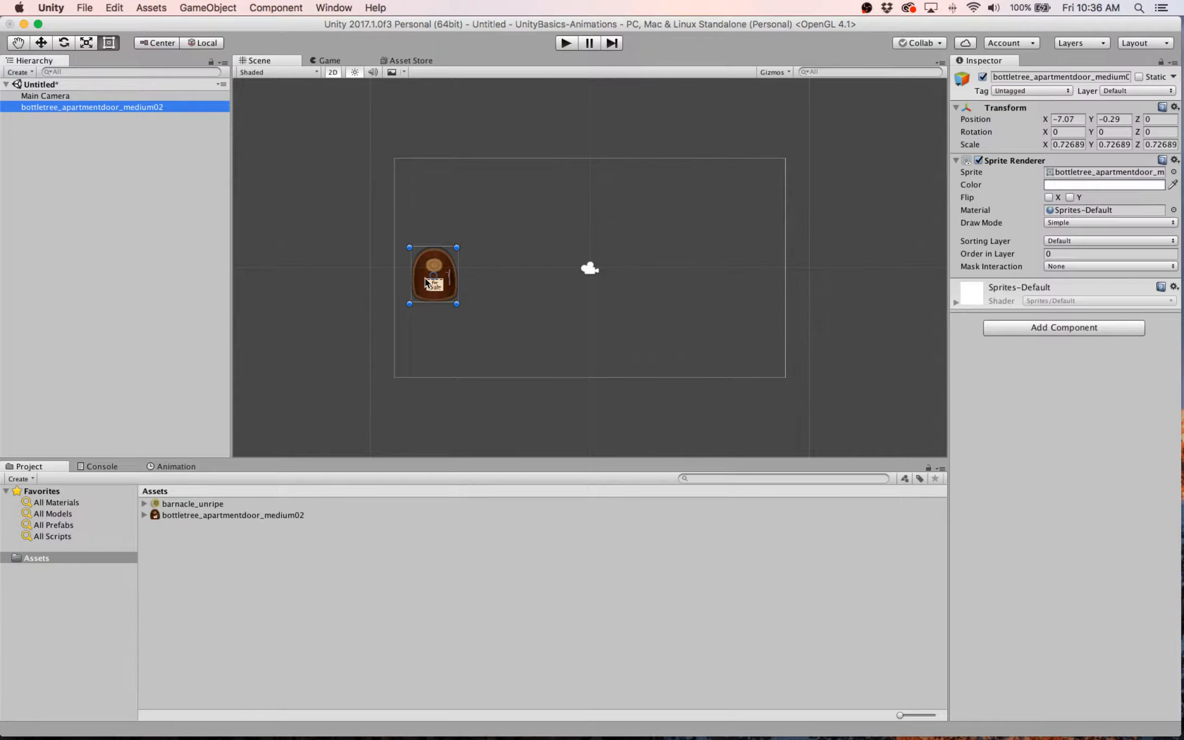
left_click(174, 471)
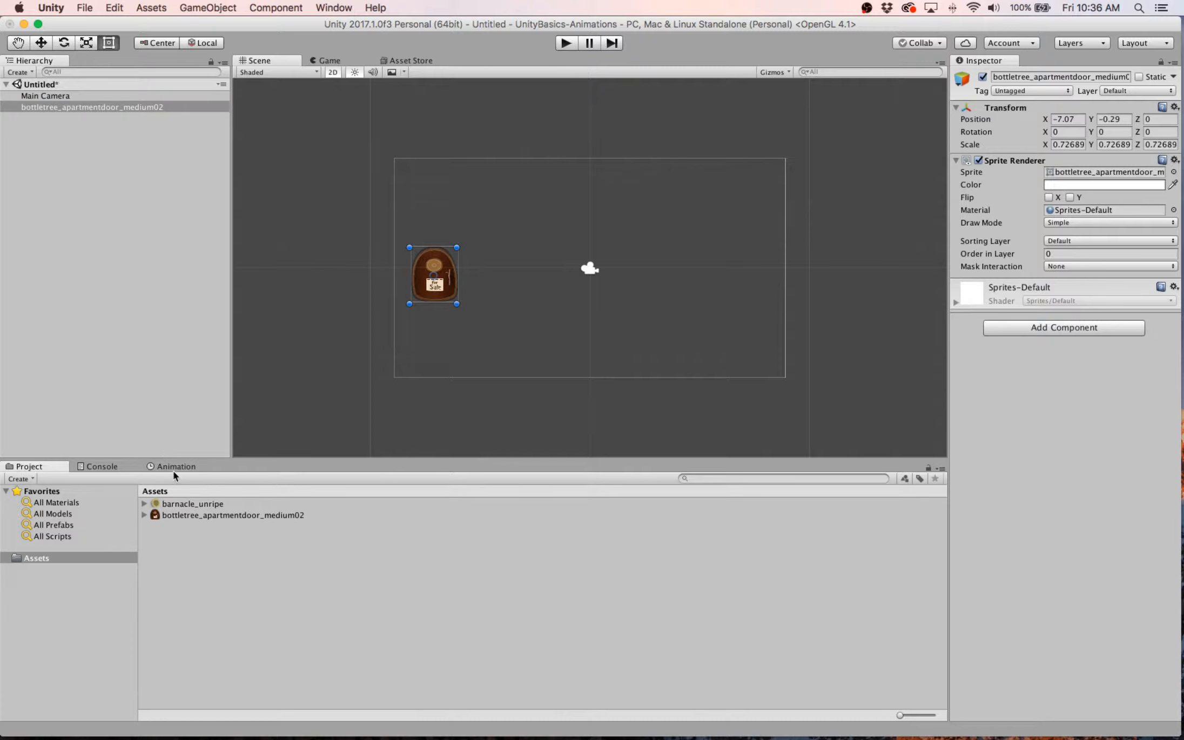
left_click(174, 471)
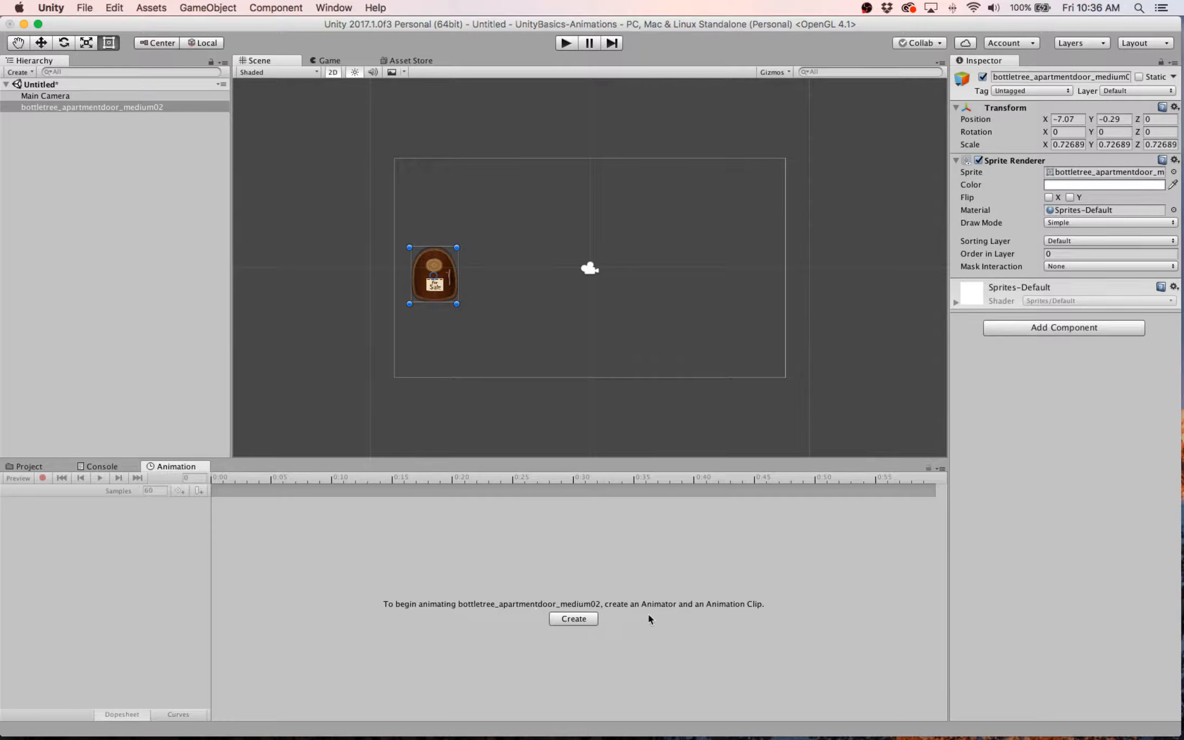
left_click(574, 623)
left_click(570, 621)
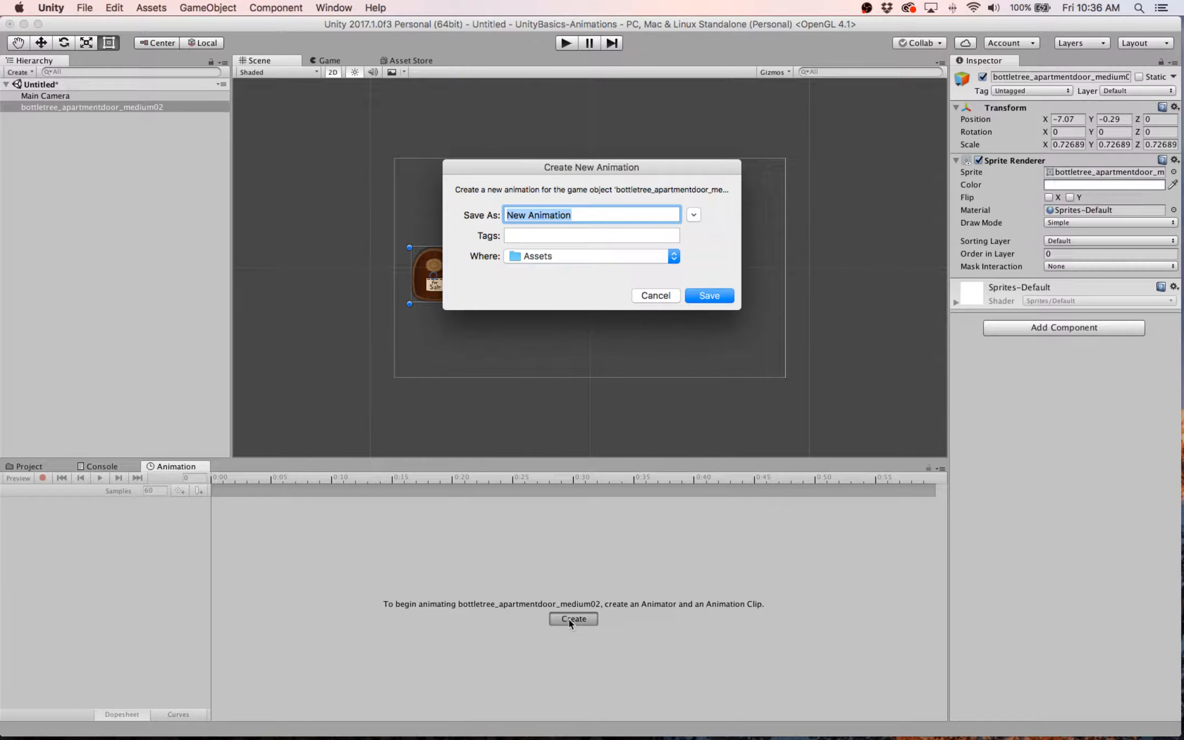
type("dooran")
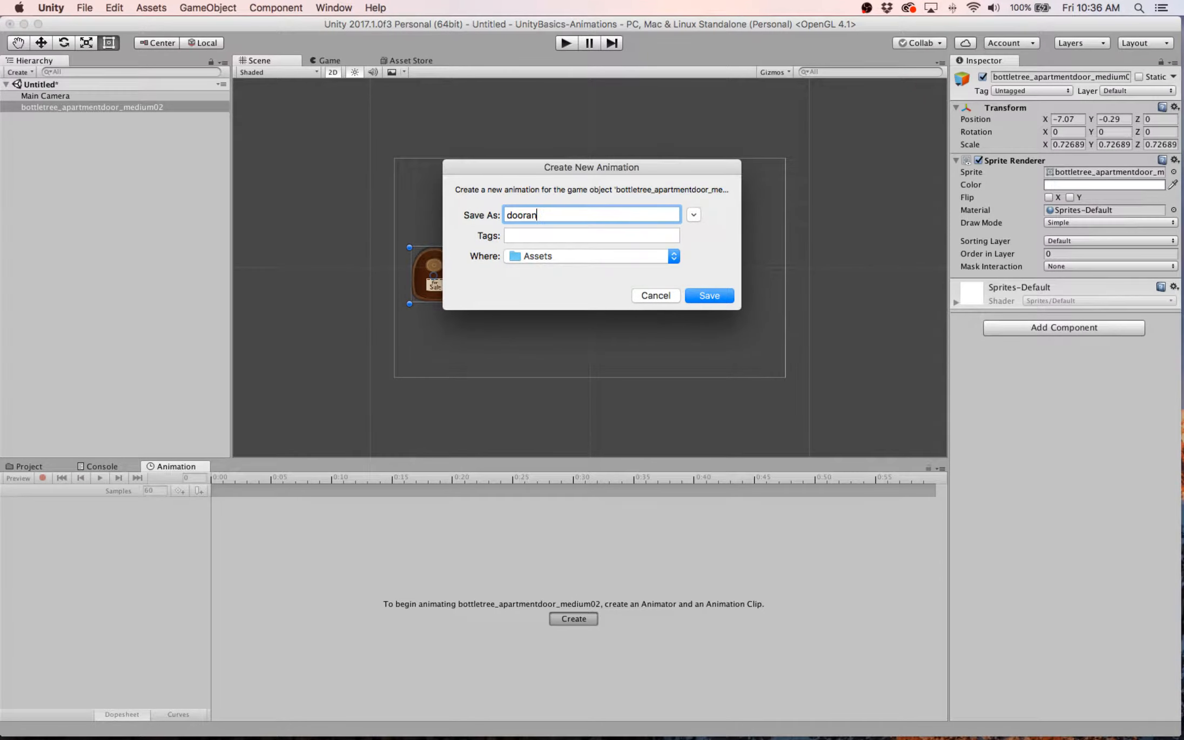
type("imation")
key("Return")
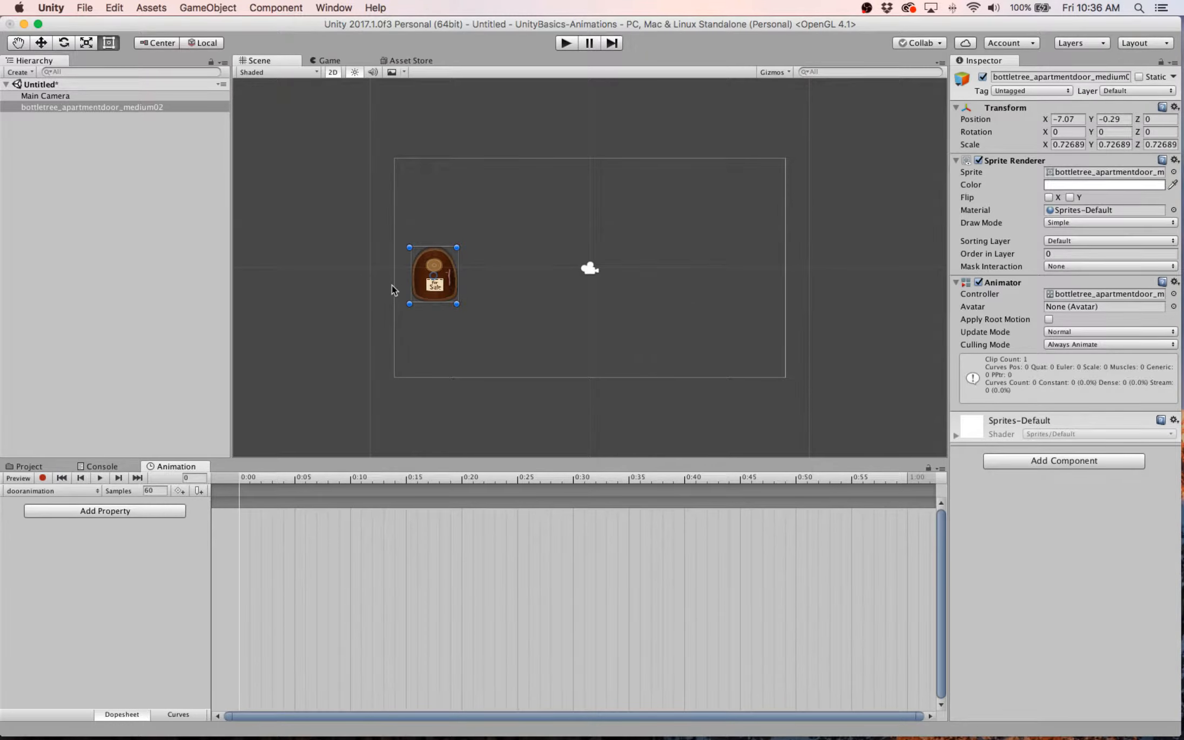
mouse_move(728, 715)
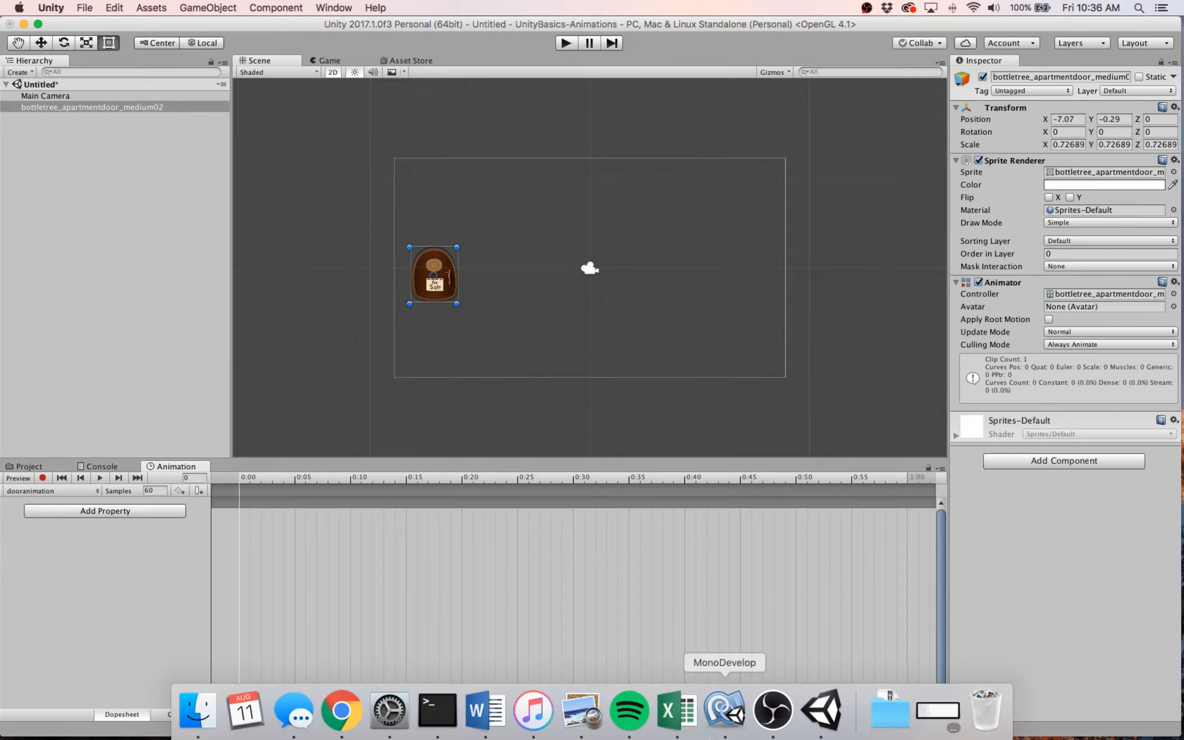
left_click(773, 710)
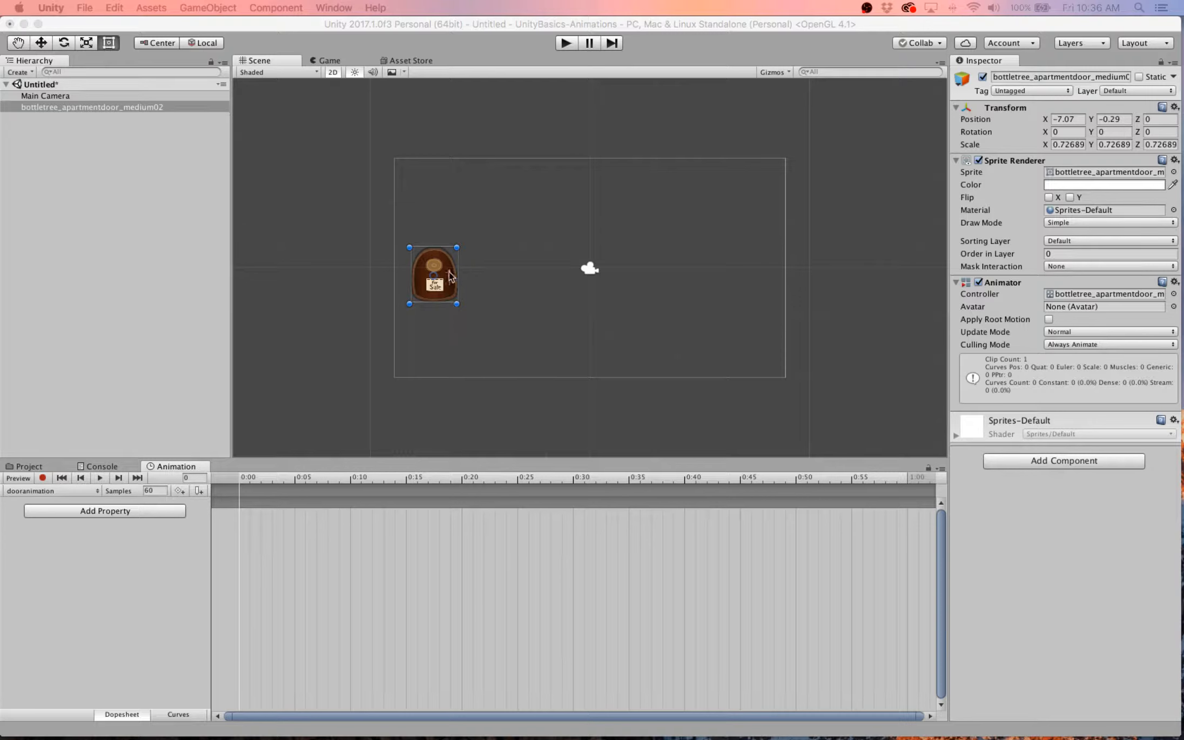
Start recording dooranimation and key the door's starting position at 0:00, at about X -7.07, Y -0.26.
left_click(93, 110)
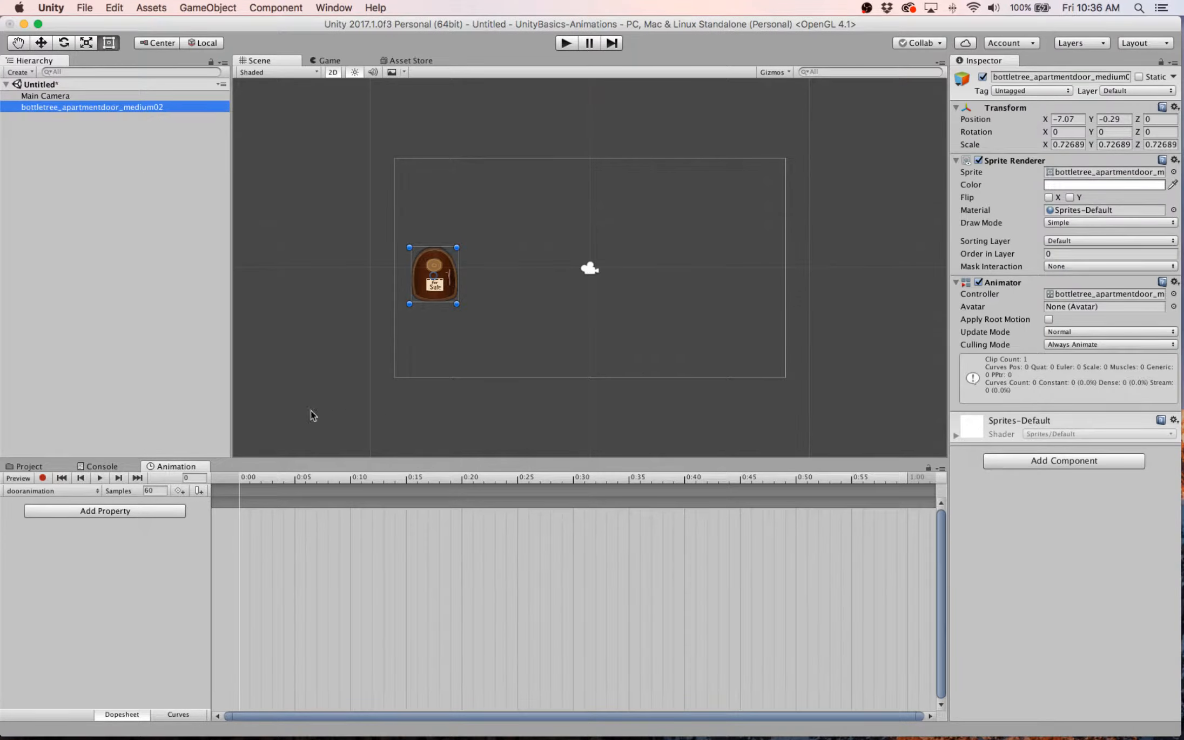
left_click(172, 468)
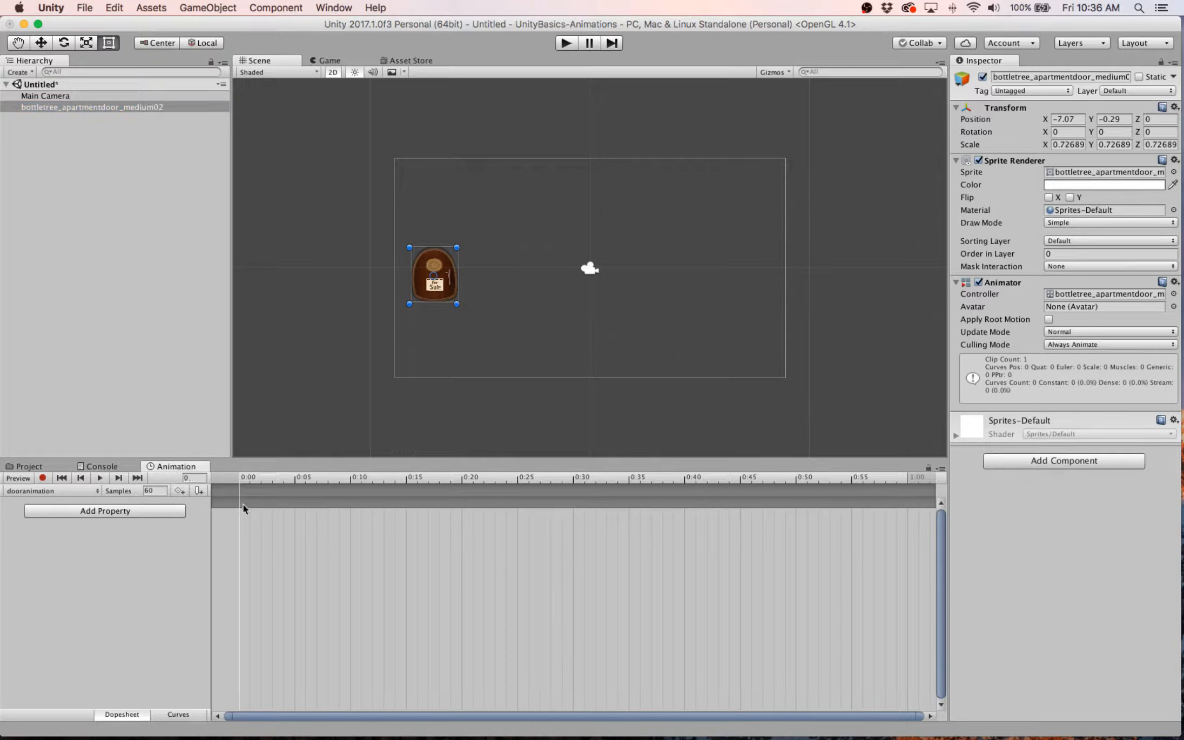
left_click(42, 479)
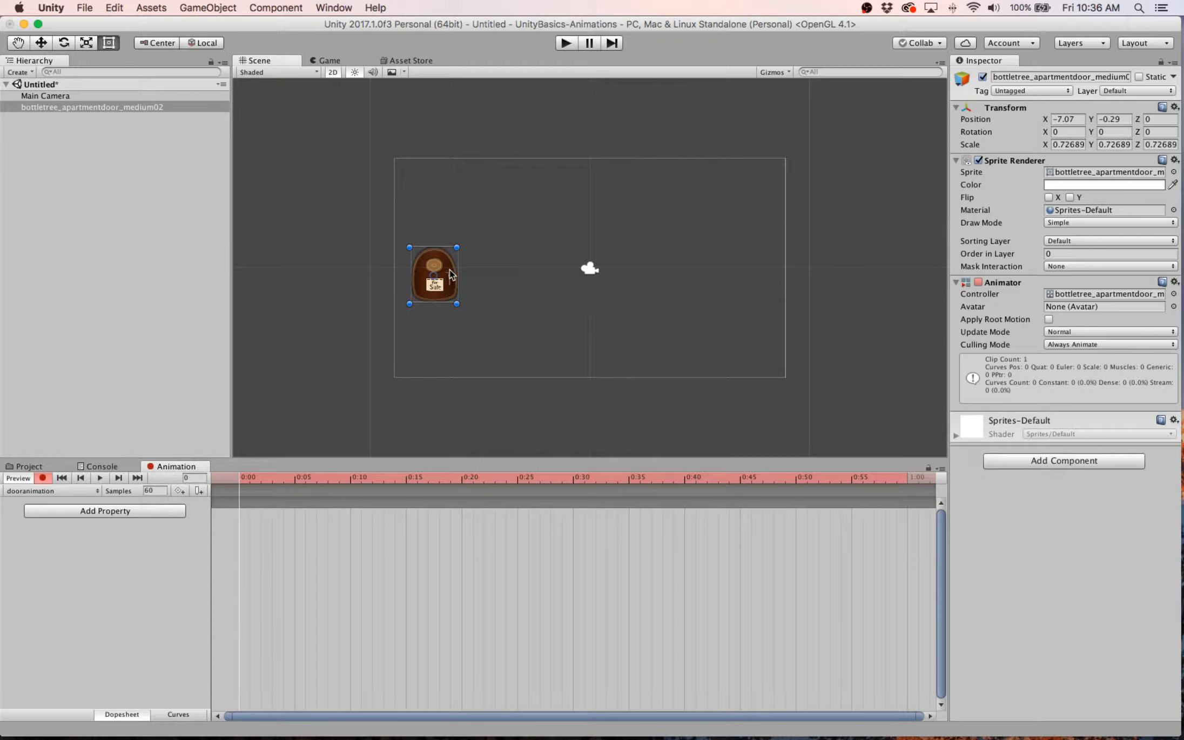
left_click_drag(451, 275, 453, 274)
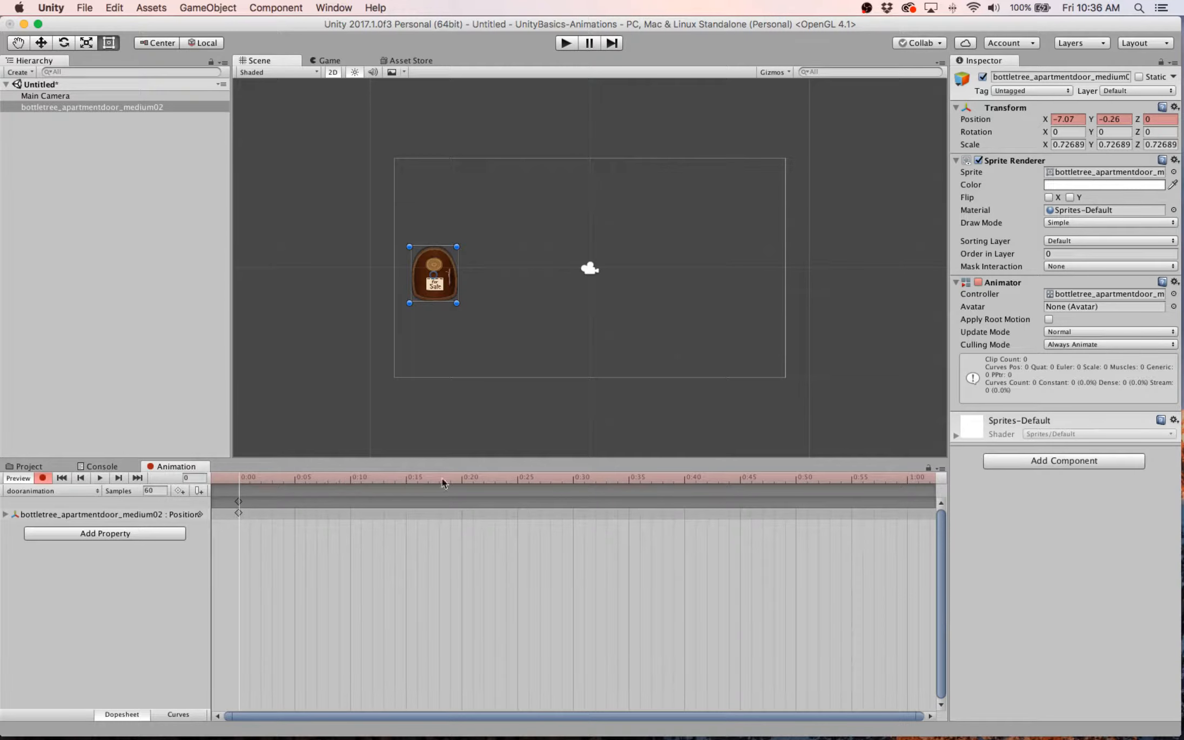
Add a keyframe at 1:00 with the door moved across the camera frame to about X 7.49, Y -0.16.
left_click(910, 478)
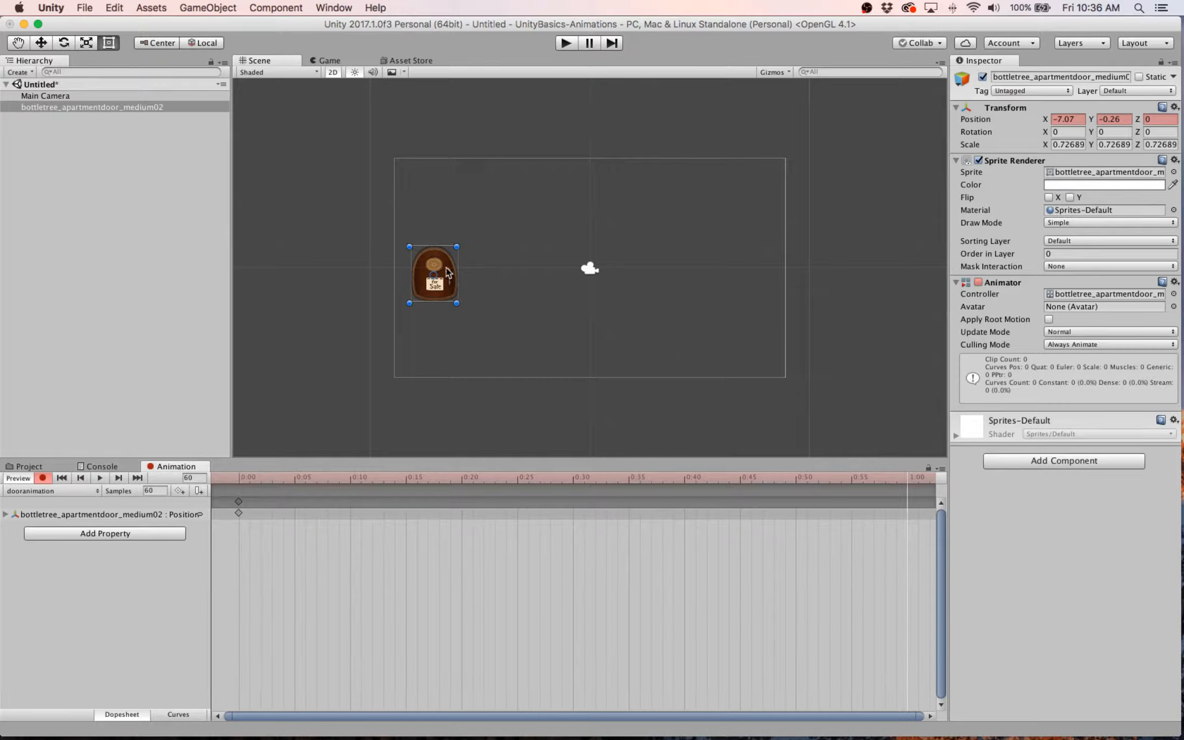
left_click_drag(448, 272, 489, 273)
left_click_drag(559, 282, 770, 269)
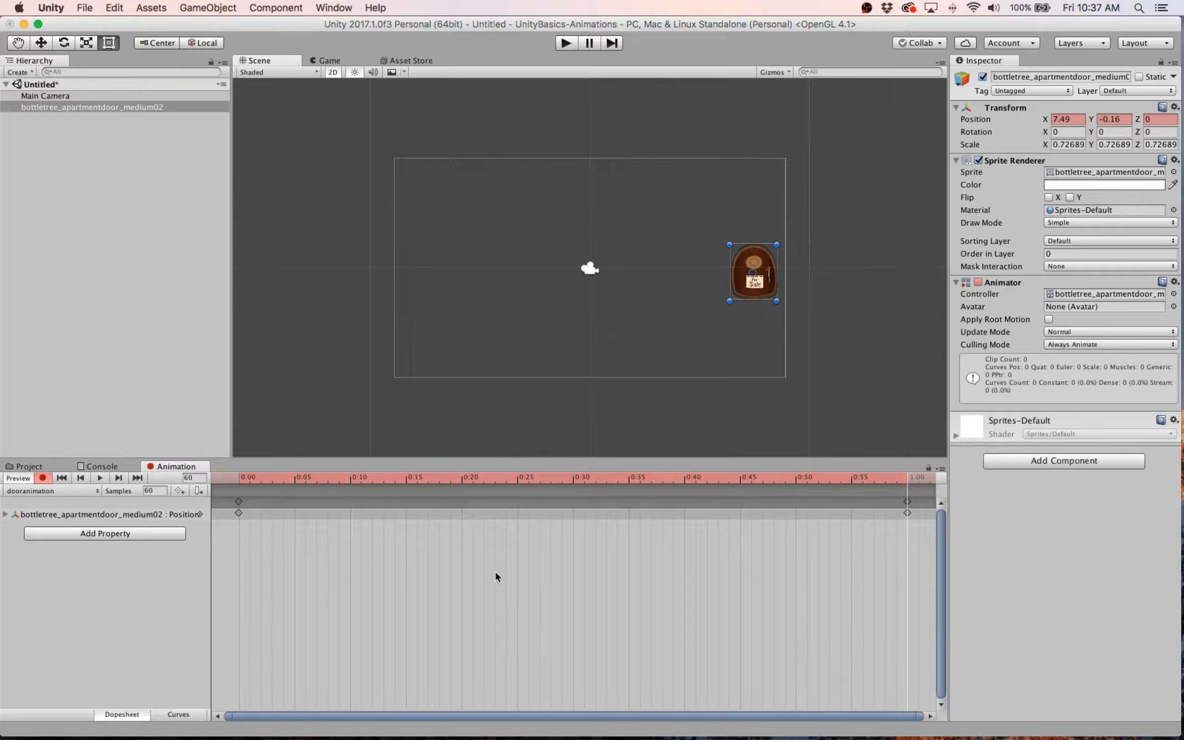
Add a keyframe at 2:00 with the door moved back to about X -6.97, Y -0.03.
scroll(494, 567, "down", 5)
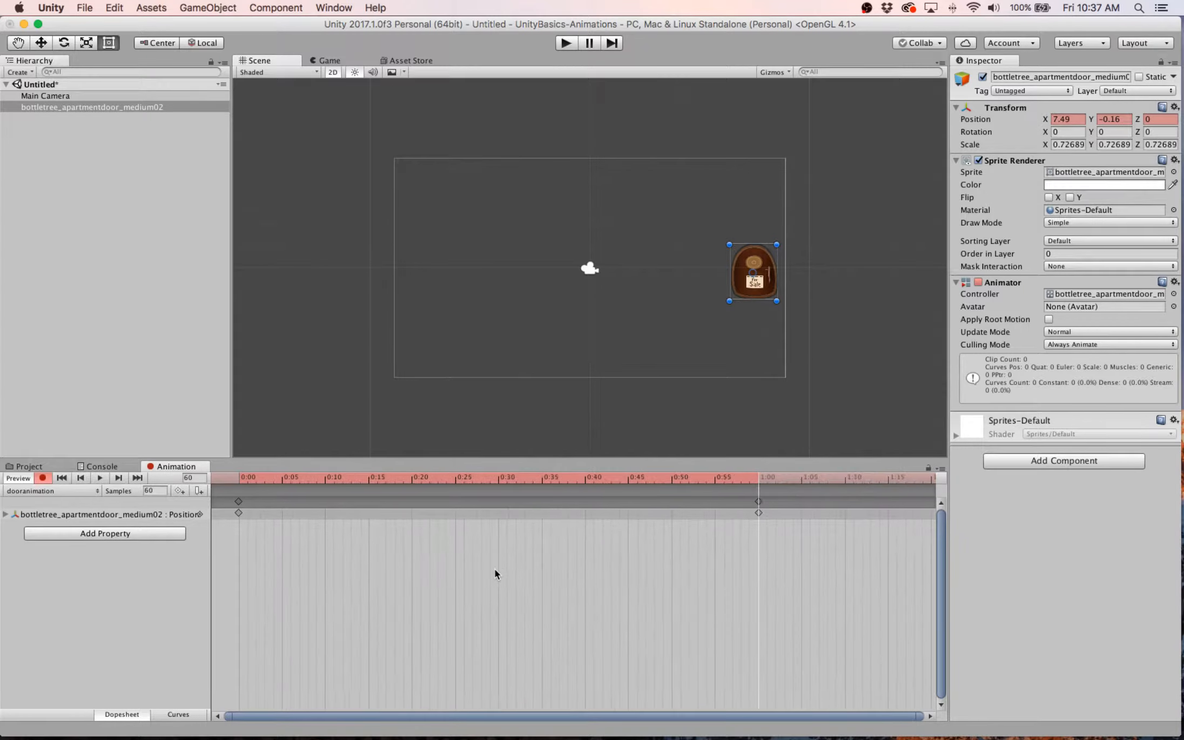
scroll(495, 570, "down", 4)
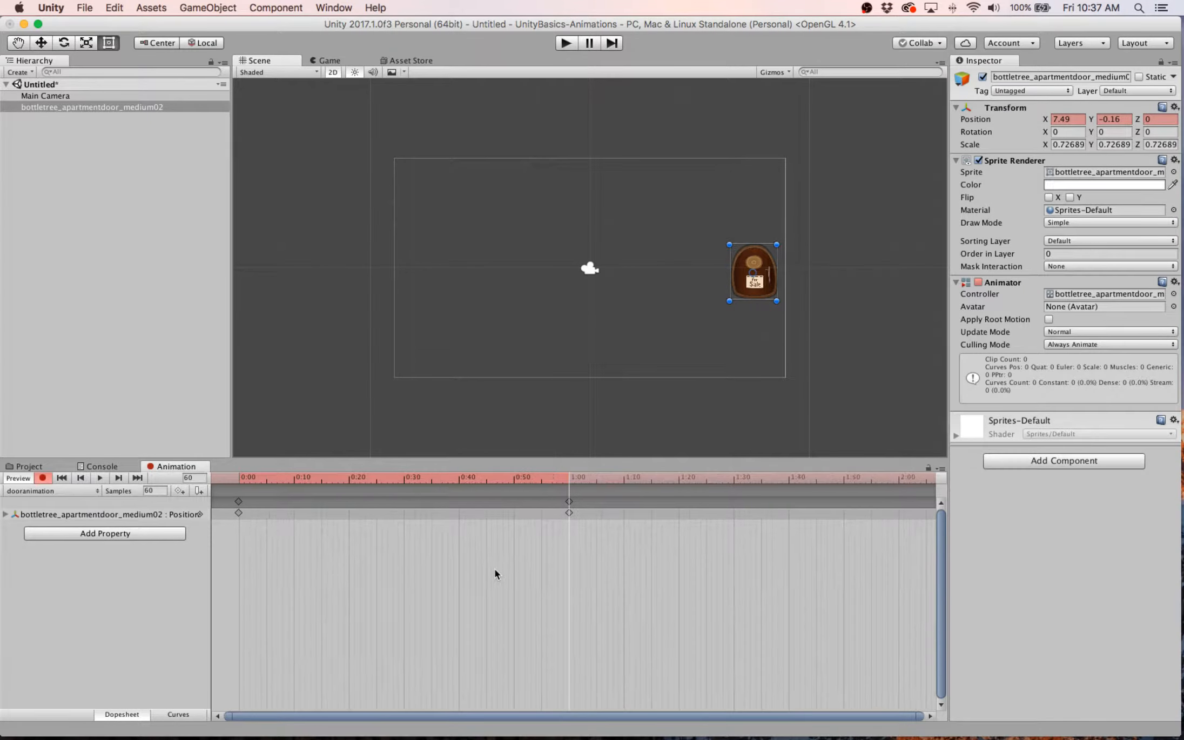
left_click(900, 481)
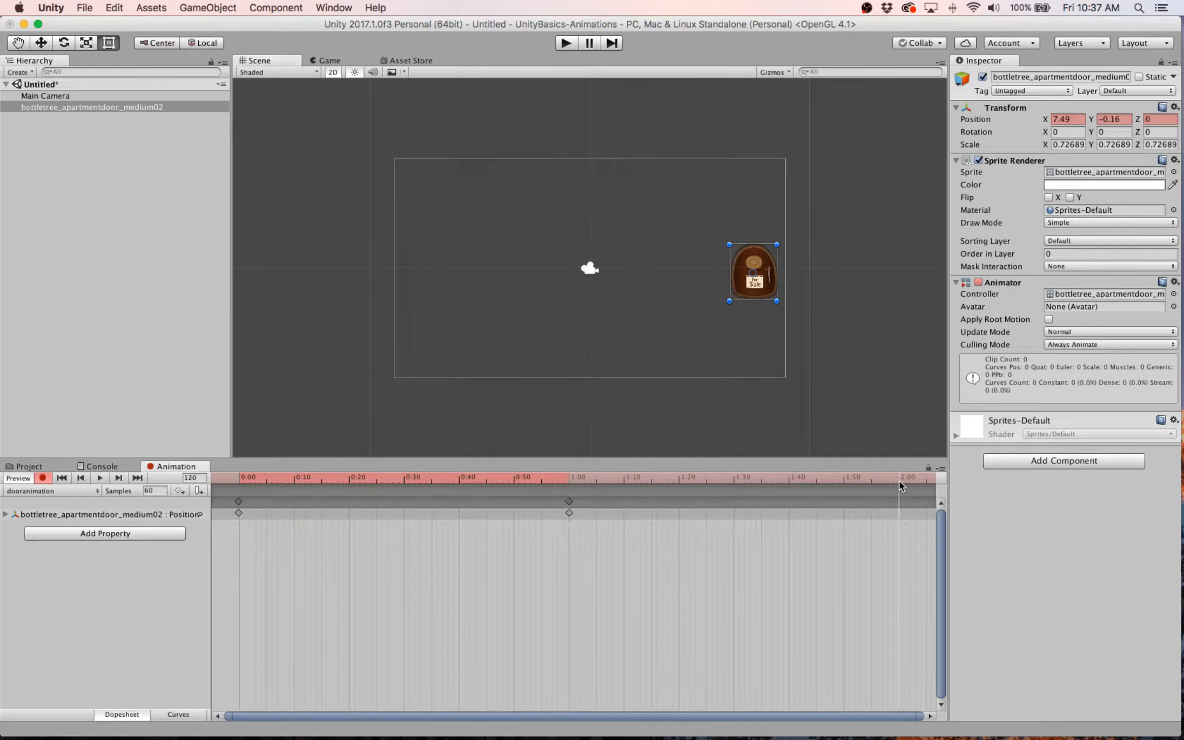
left_click_drag(773, 296, 455, 296)
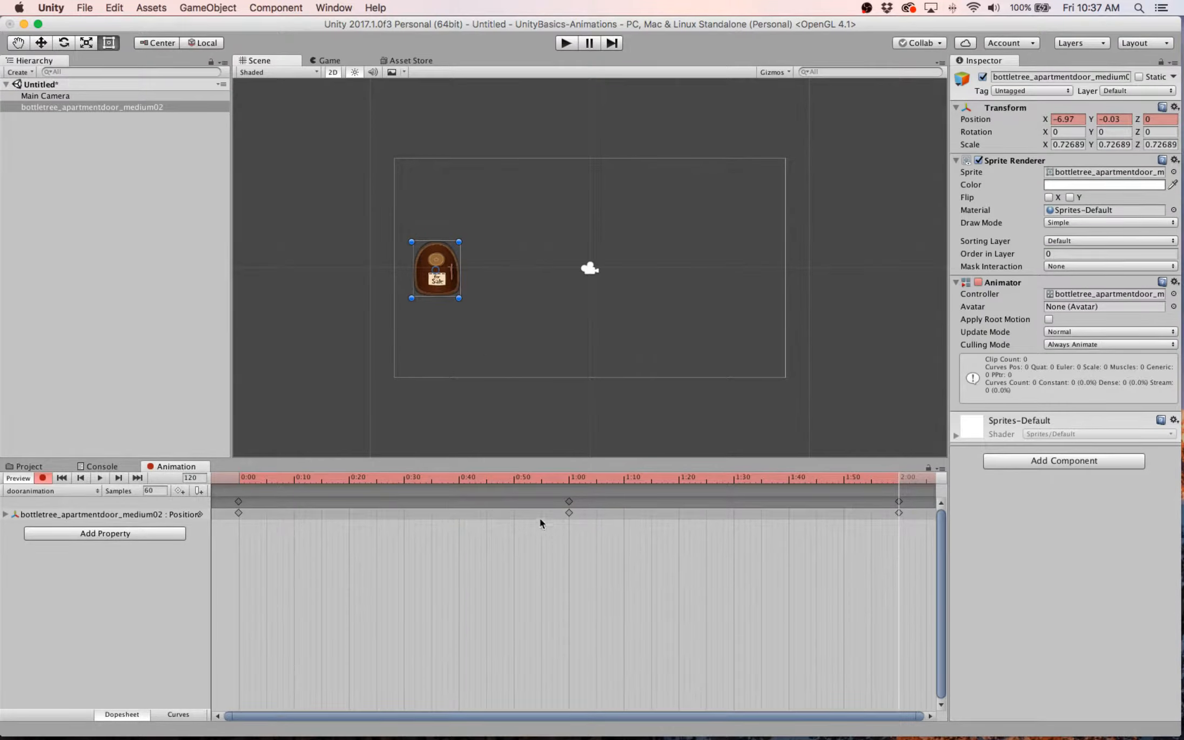
Review the door's position at the 0:00, 1:00 and 2:00 keyframes, and test-play the scene briefly.
left_click(239, 480)
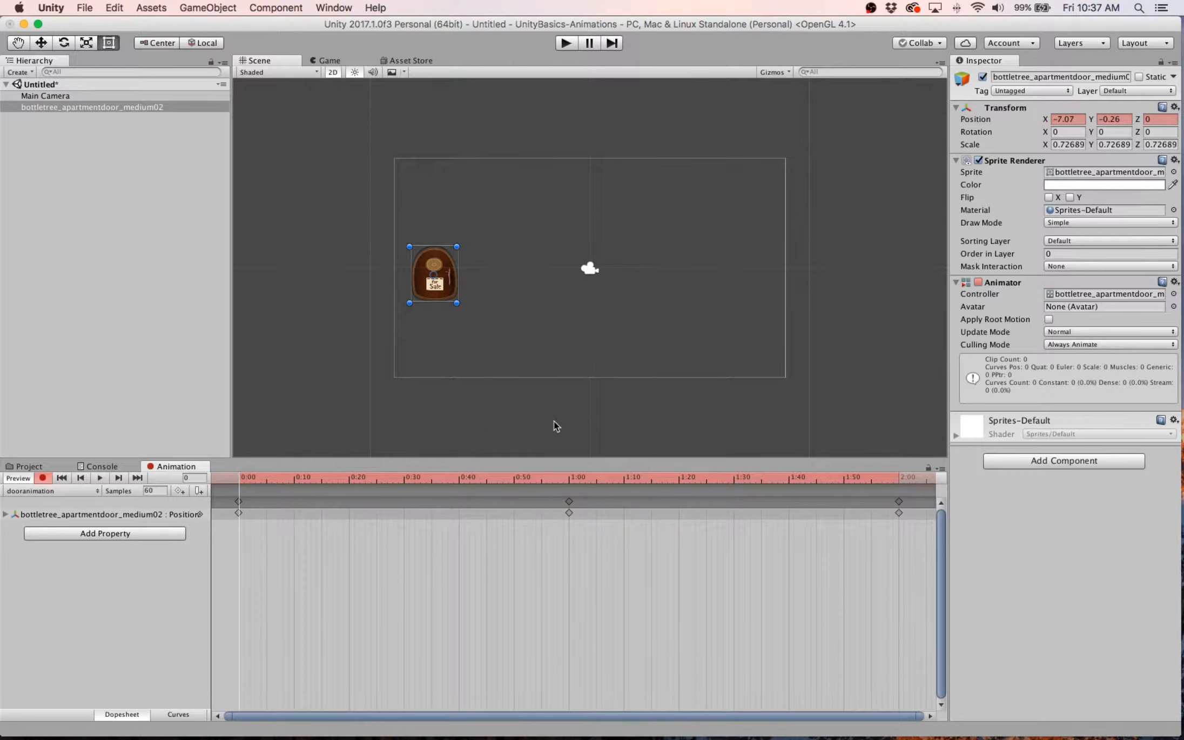
left_click(570, 479)
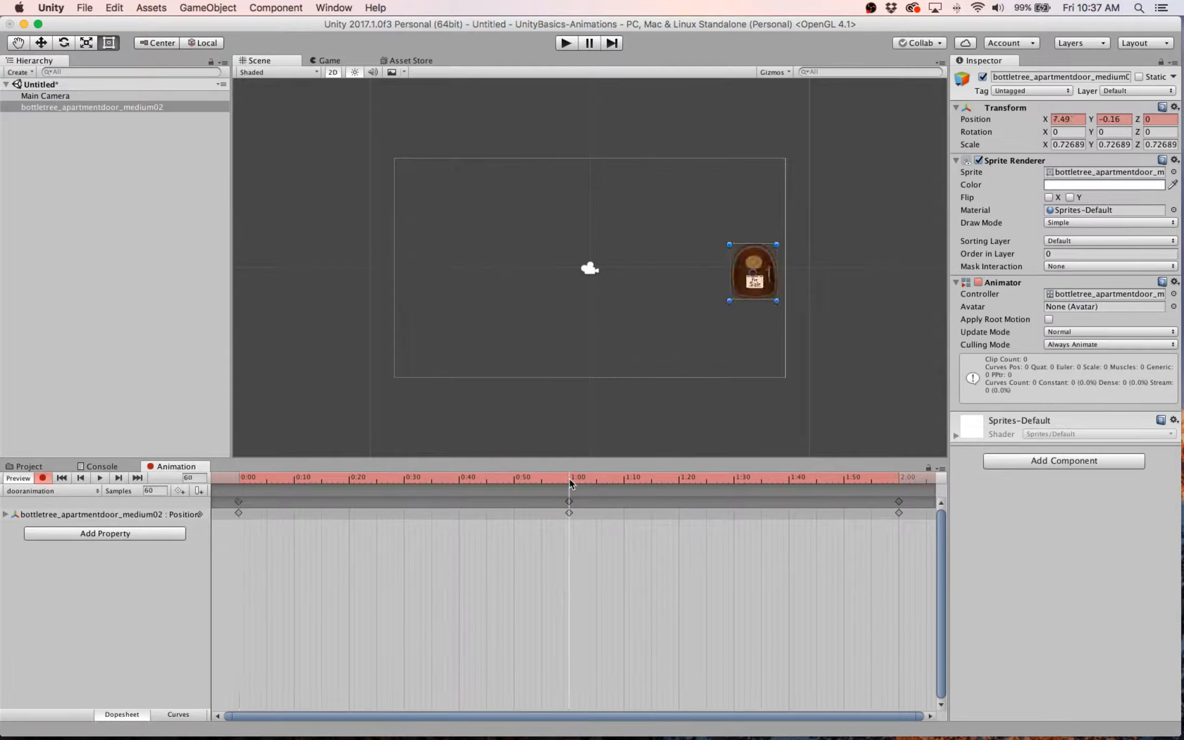
left_click(900, 480)
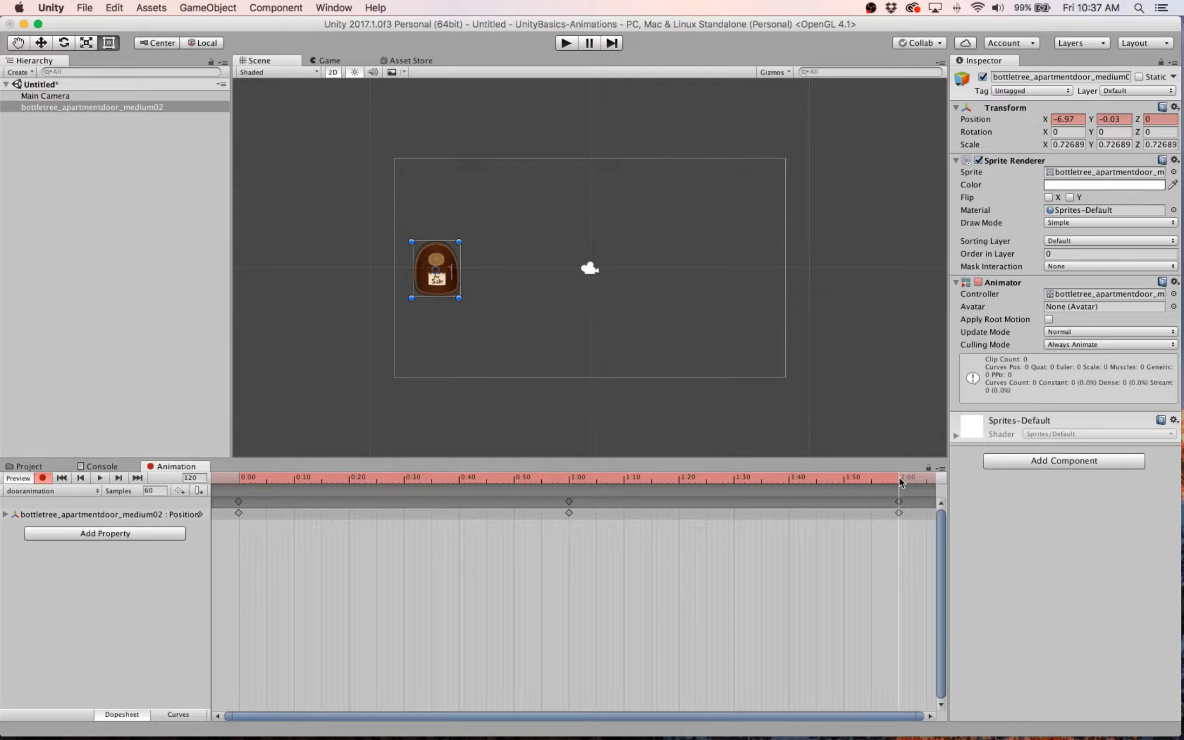
left_click(563, 46)
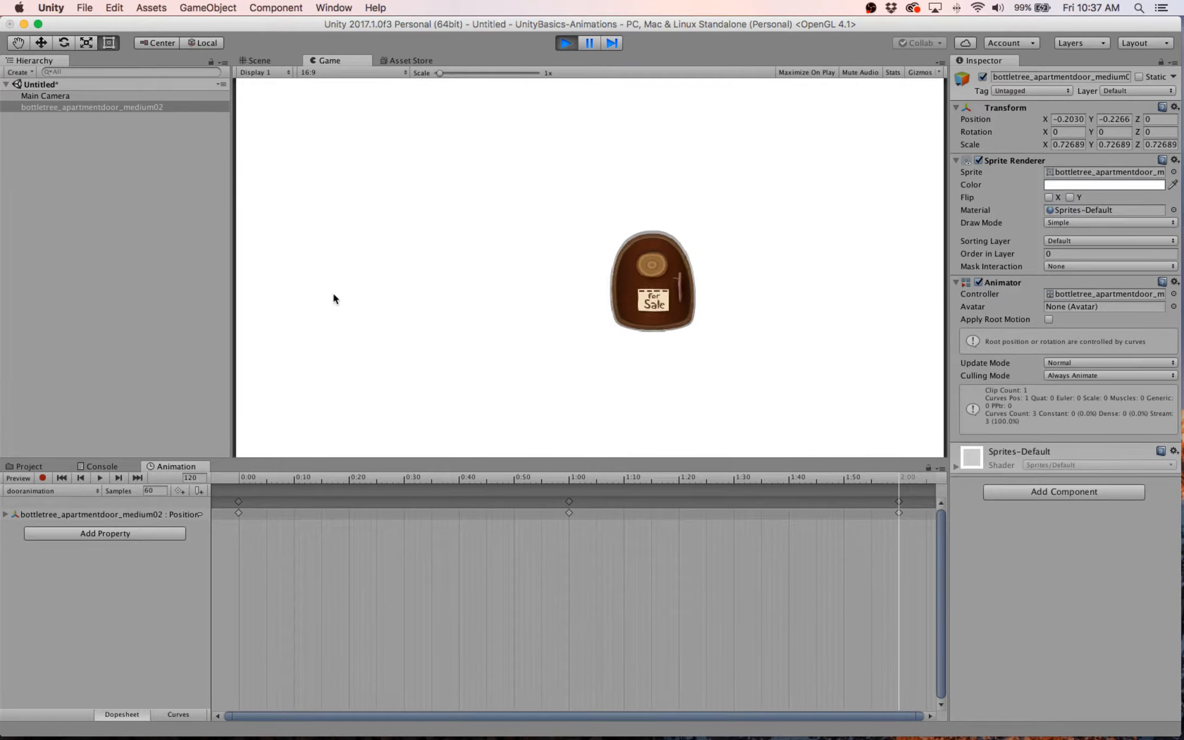
left_click(566, 43)
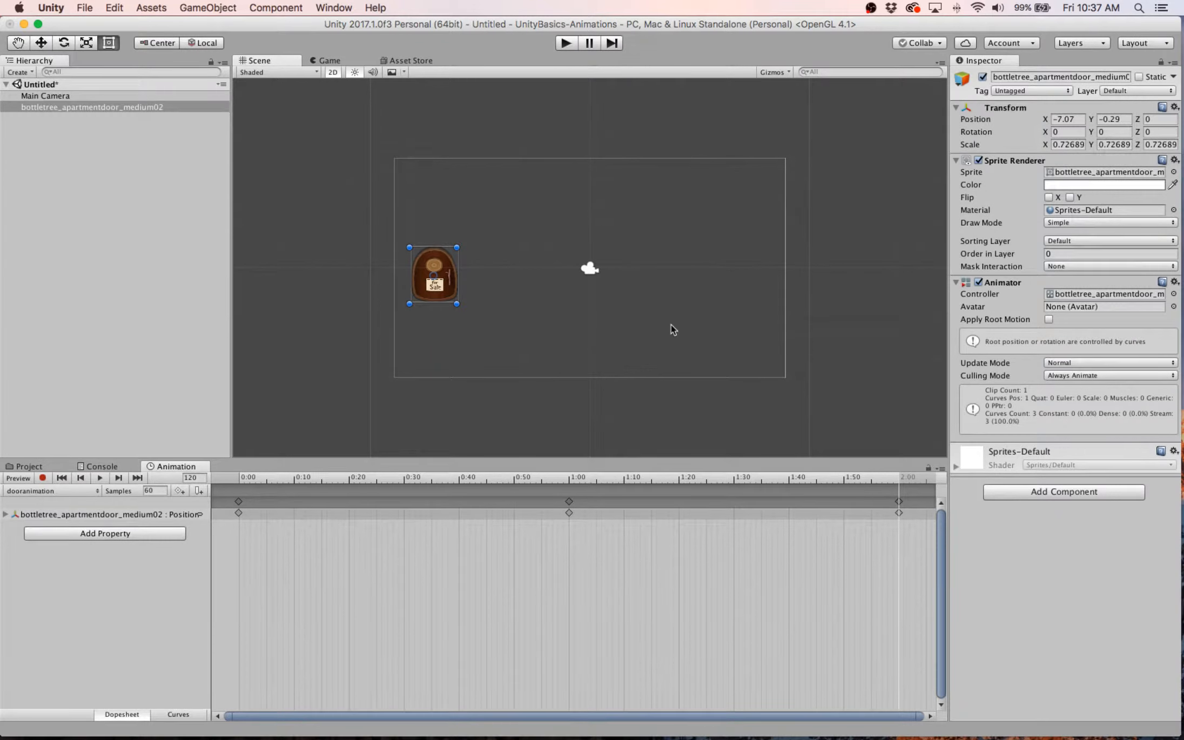
Resume recording dooranimation and compare the door's position at 0:00 with its position at 2:00.
left_click(899, 503)
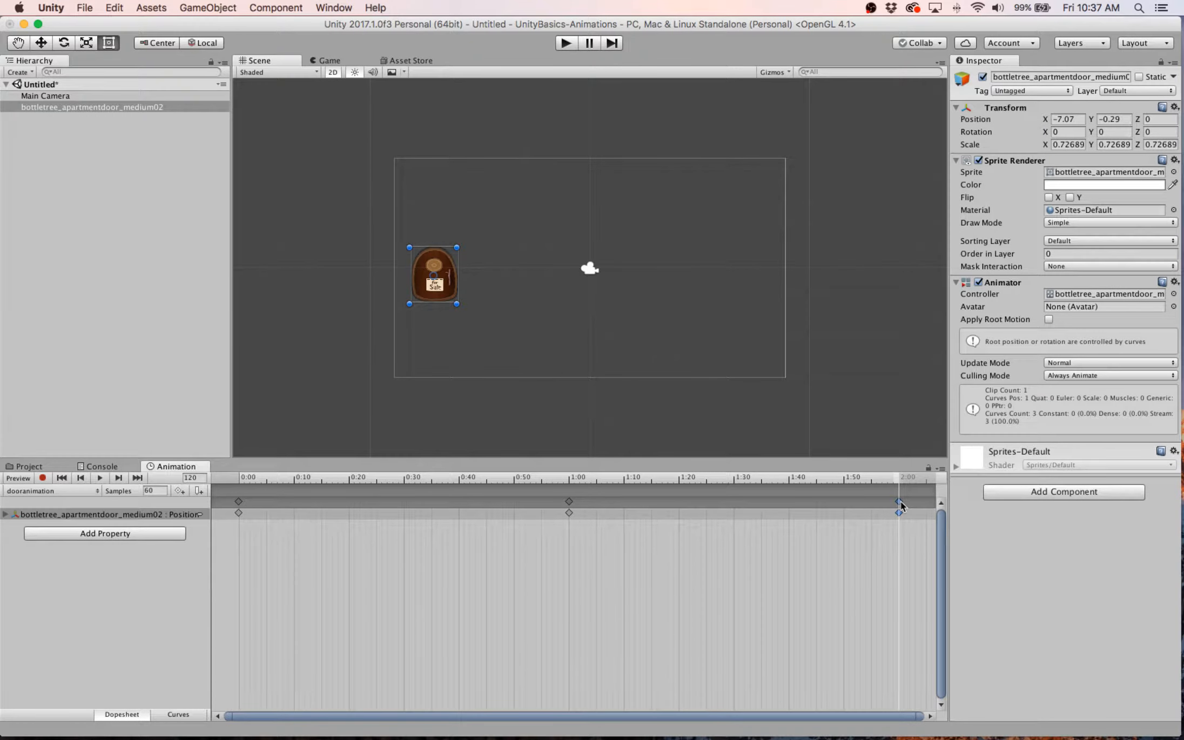
left_click(44, 478)
left_click(238, 482)
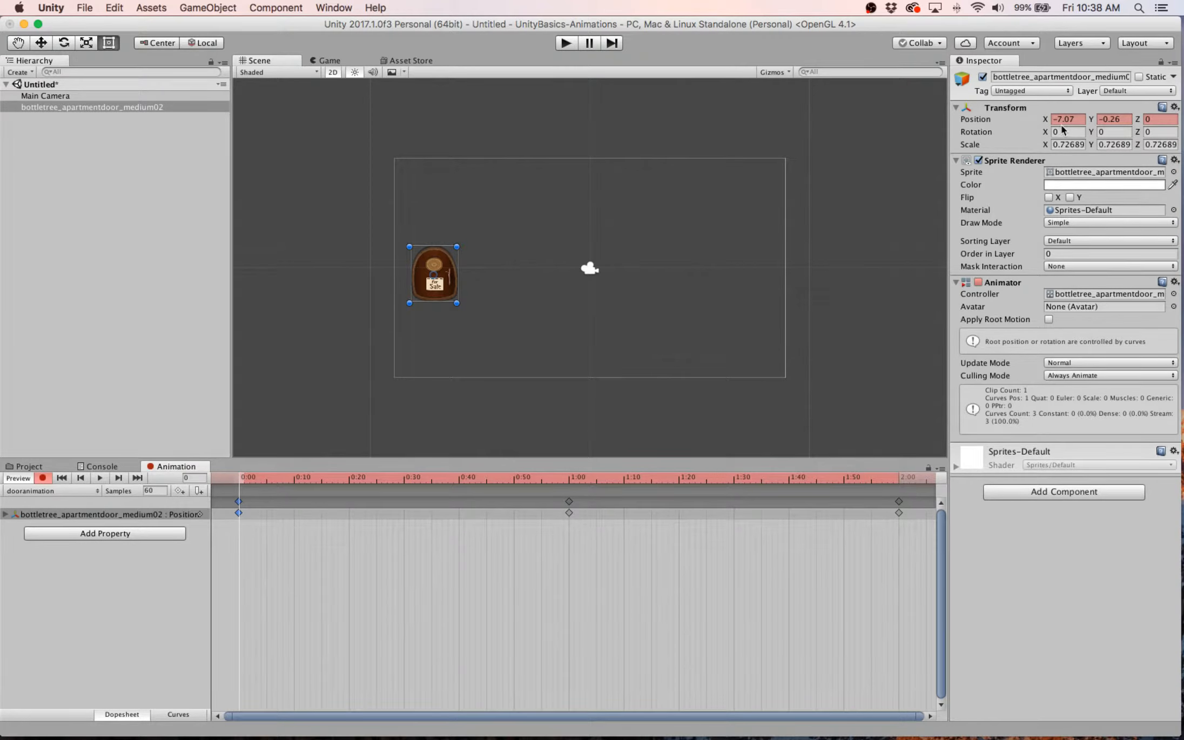
left_click(900, 479)
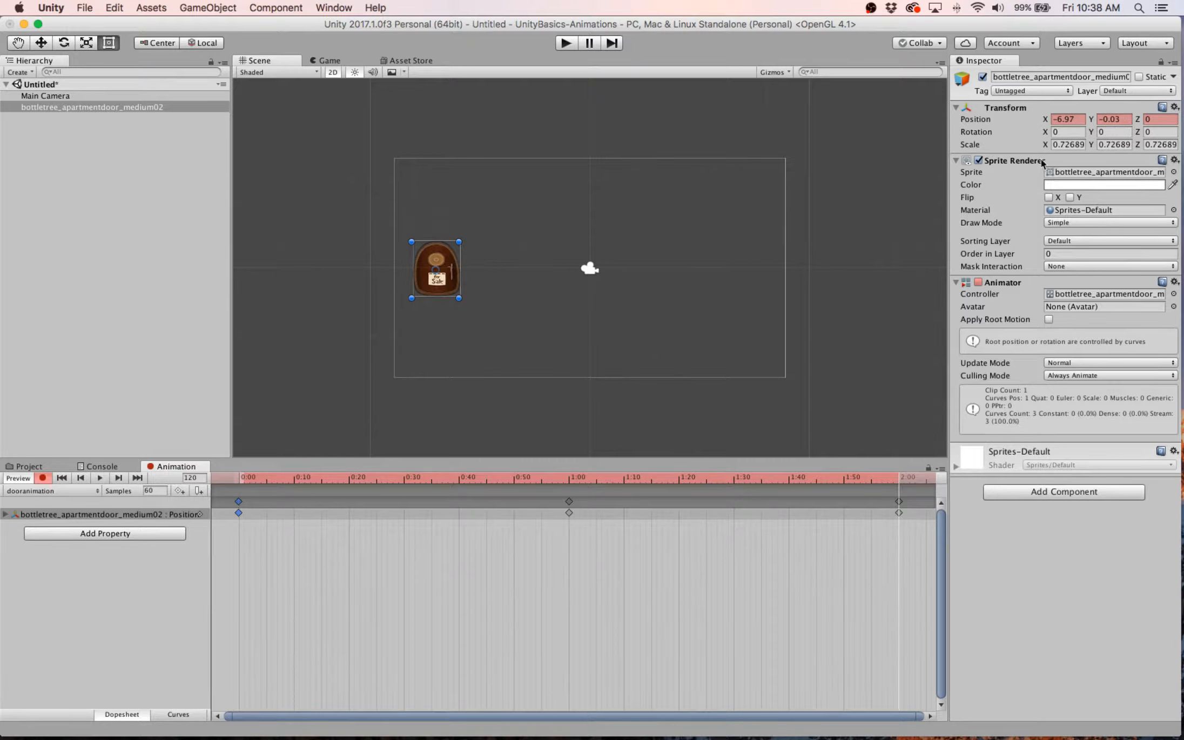
left_click(1080, 117)
type("6.97")
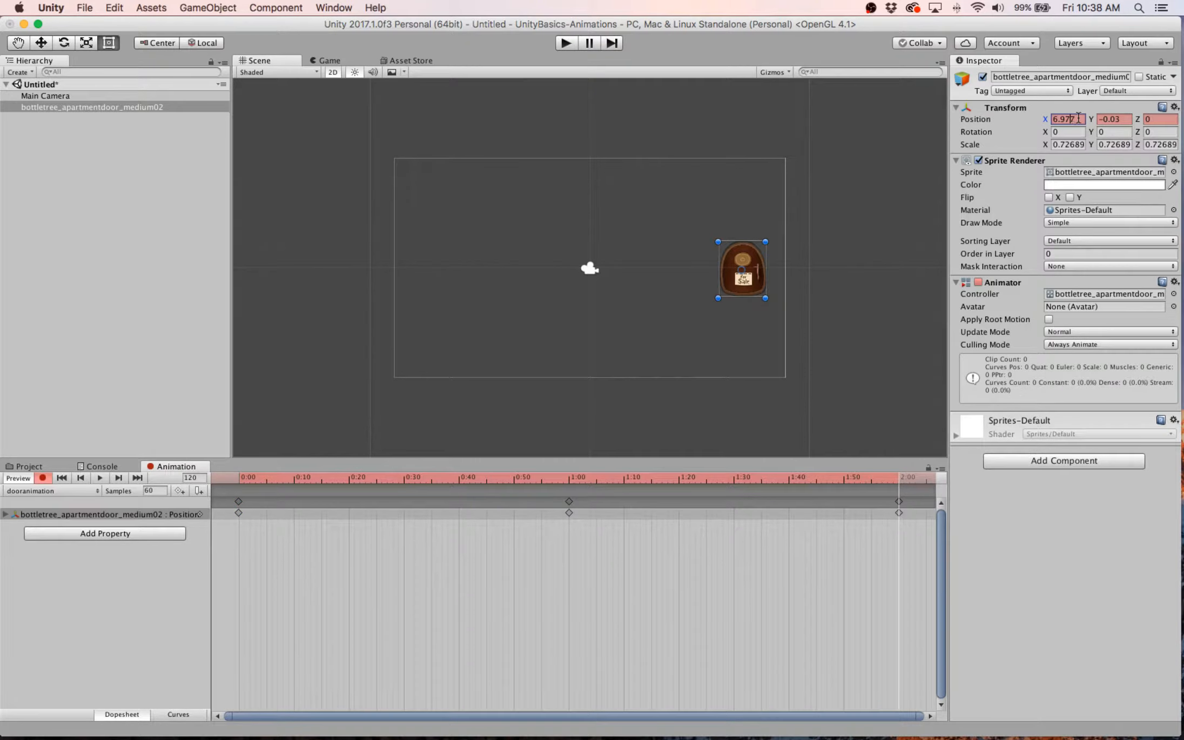
left_click(899, 481)
left_click(570, 480)
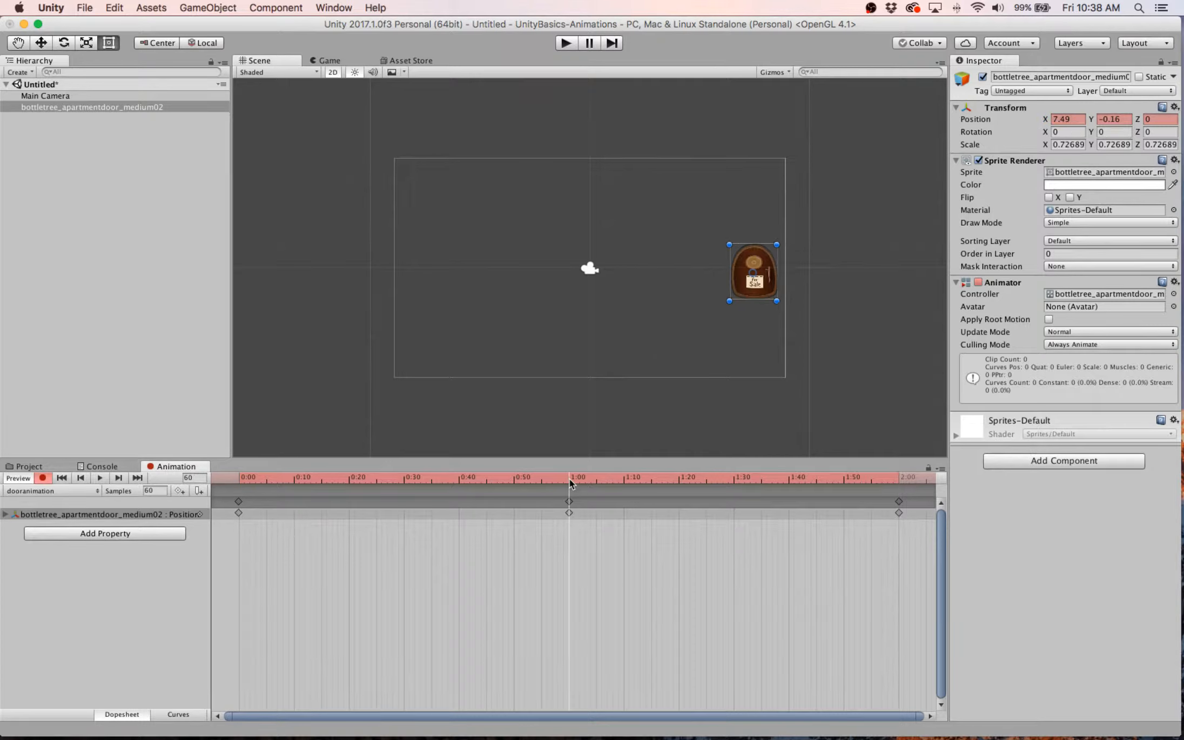
left_click(900, 481)
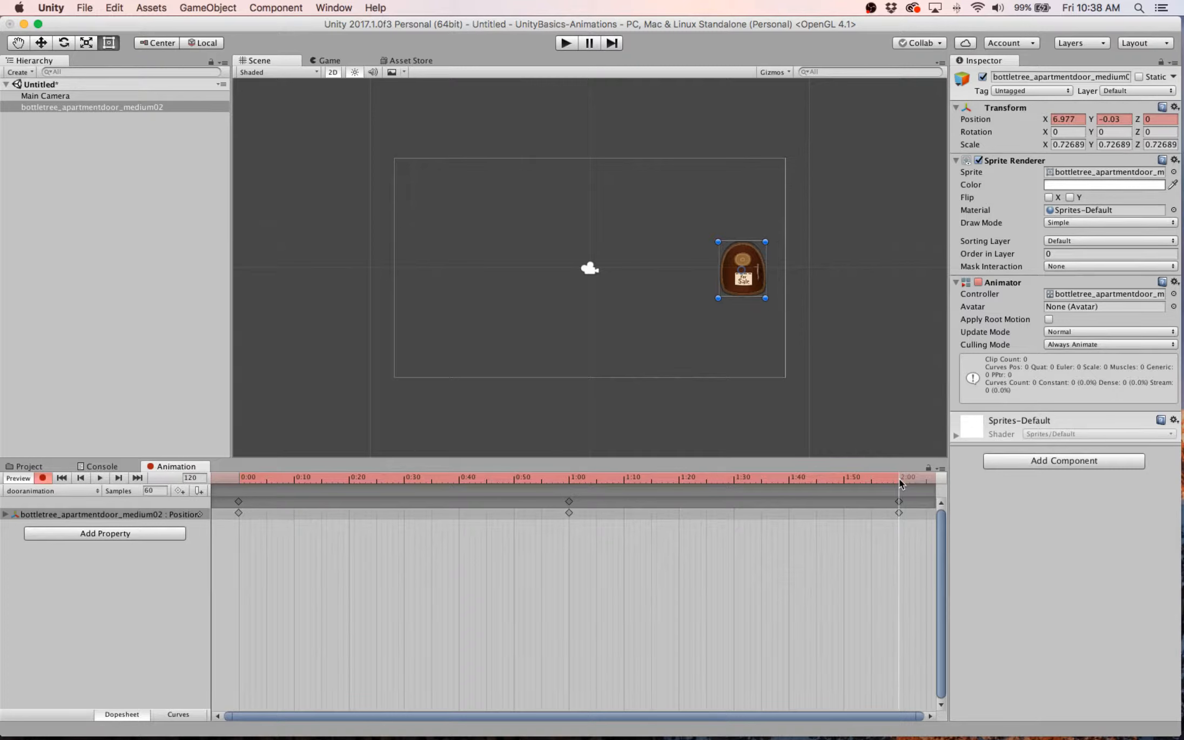
Set the door's position in the 2:00 keyframe to X -7.07, Y -0.26.
left_click(1074, 120)
type("-7")
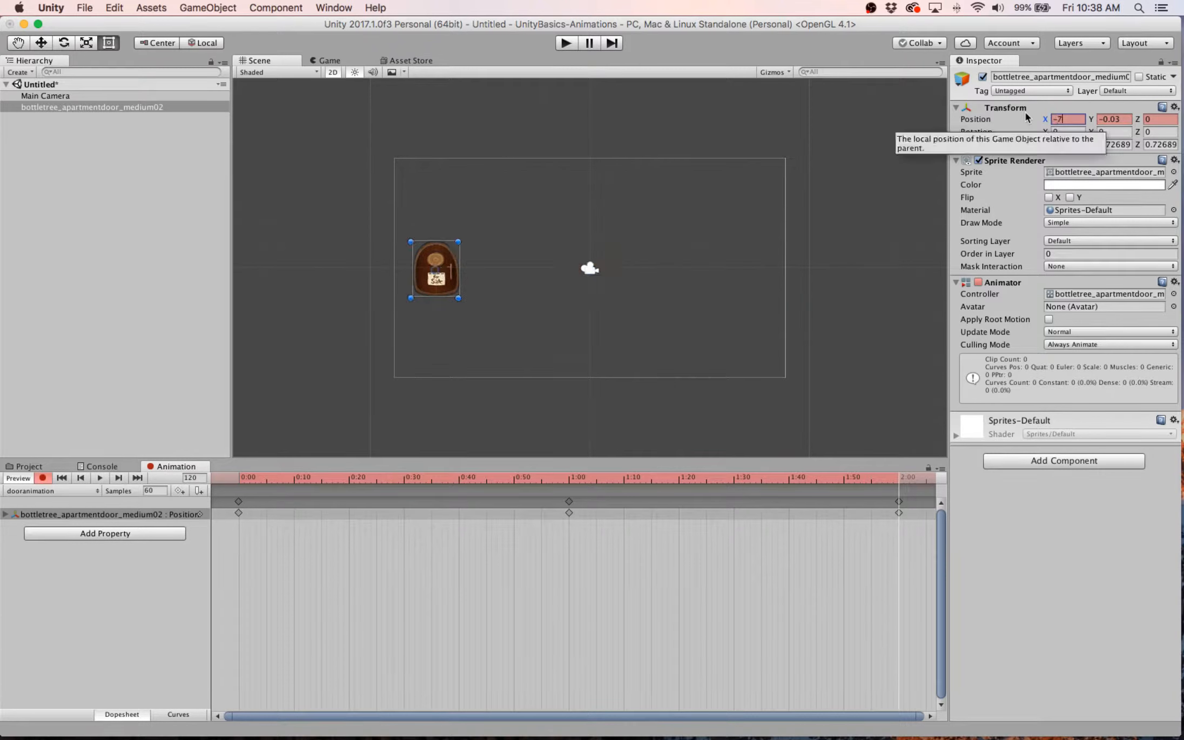
type(".07")
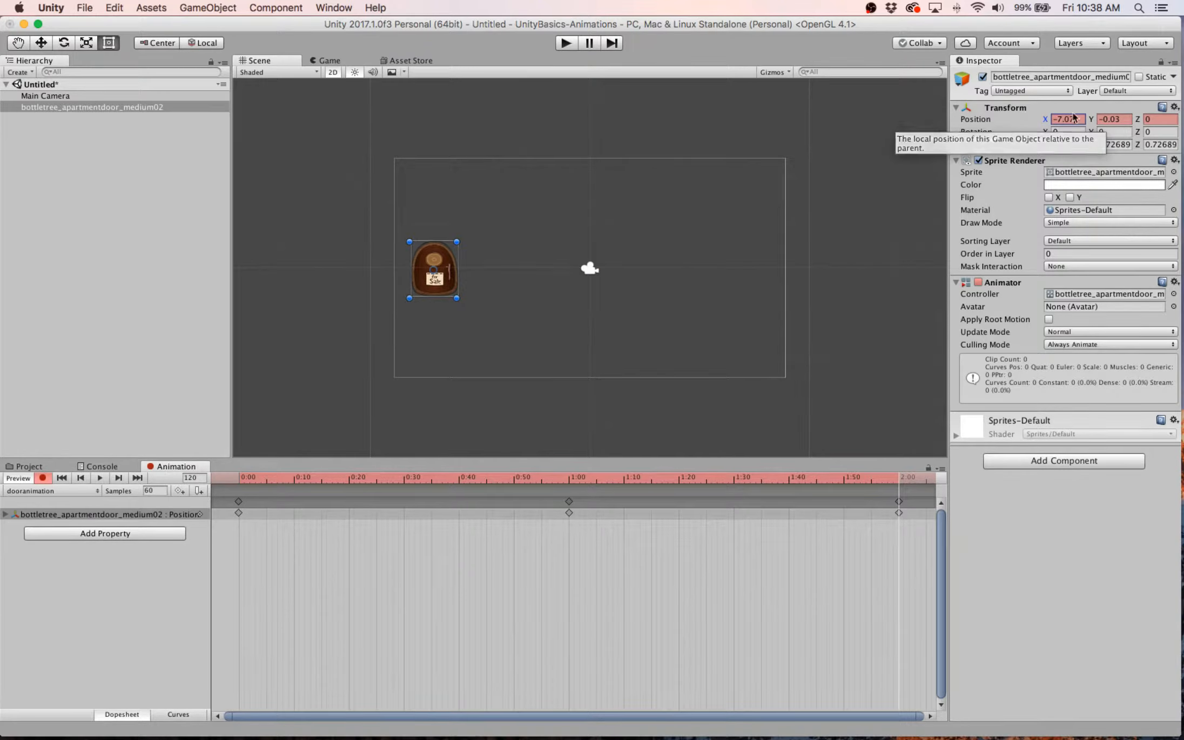
left_click(1114, 119)
left_click(1113, 119)
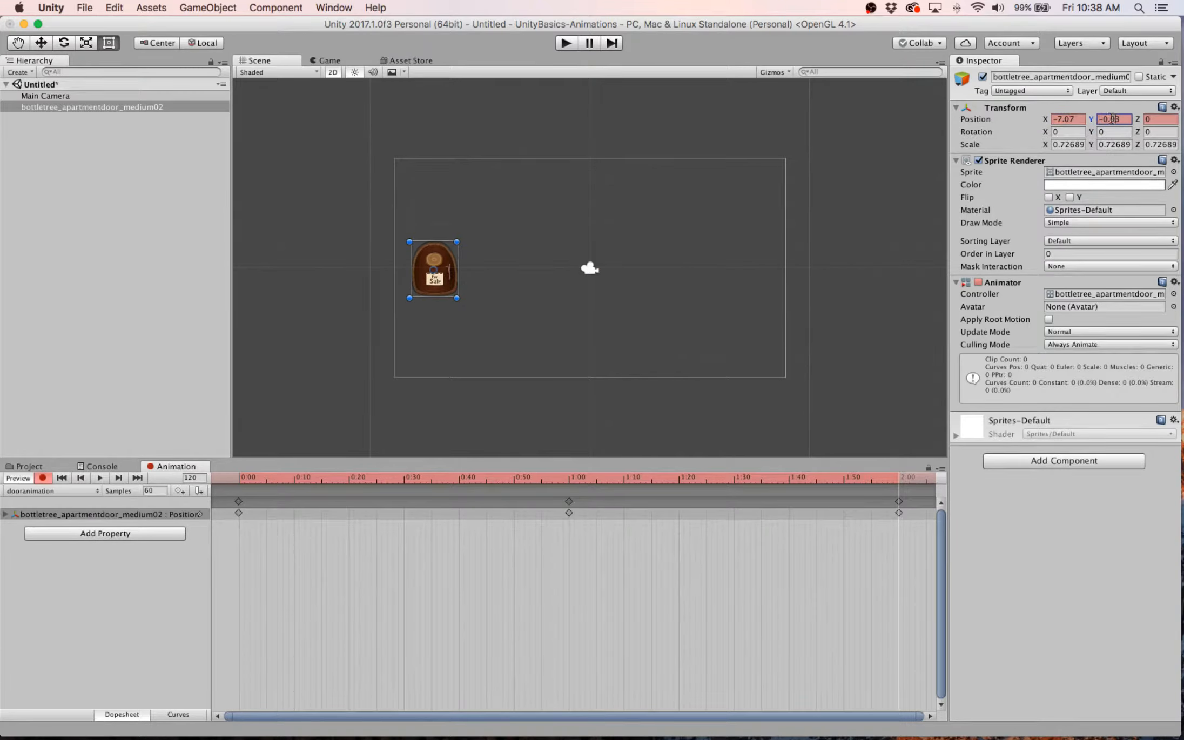
left_click_drag(1111, 119, 1124, 118)
type("26")
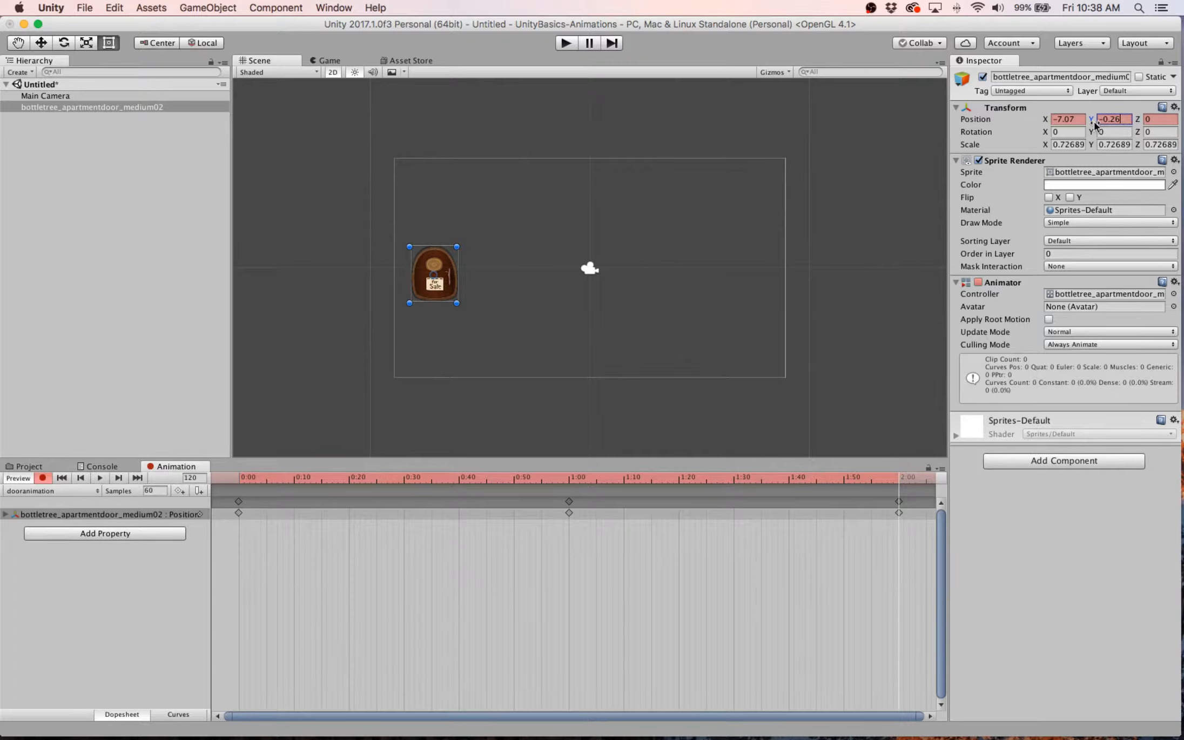
Compare the door's first and last keyframe positions, and test-play the looping animation.
left_click(239, 480)
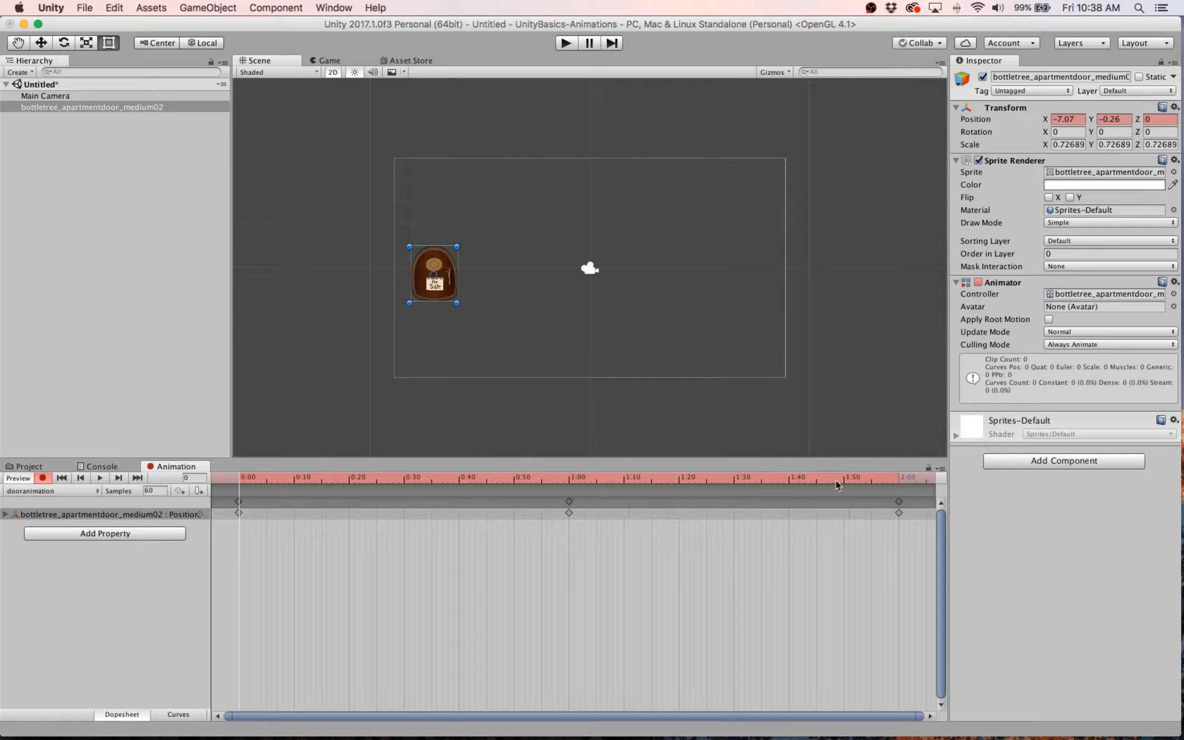
left_click(899, 478)
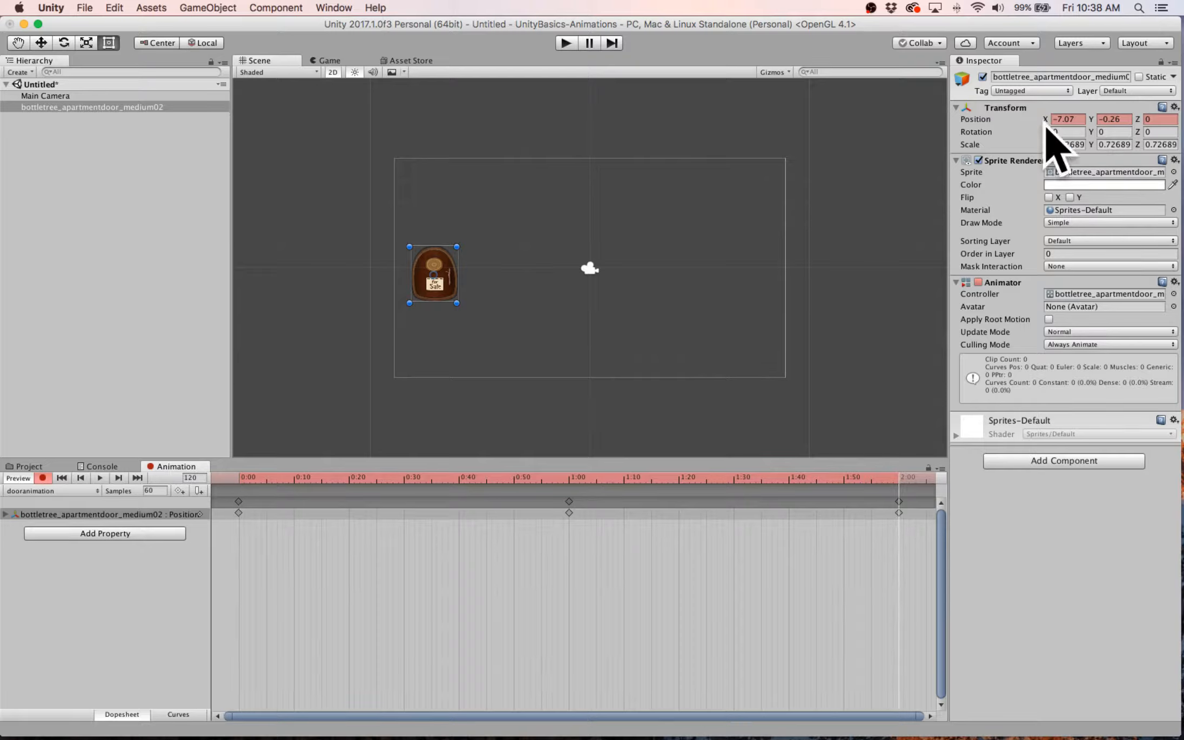
left_click(565, 44)
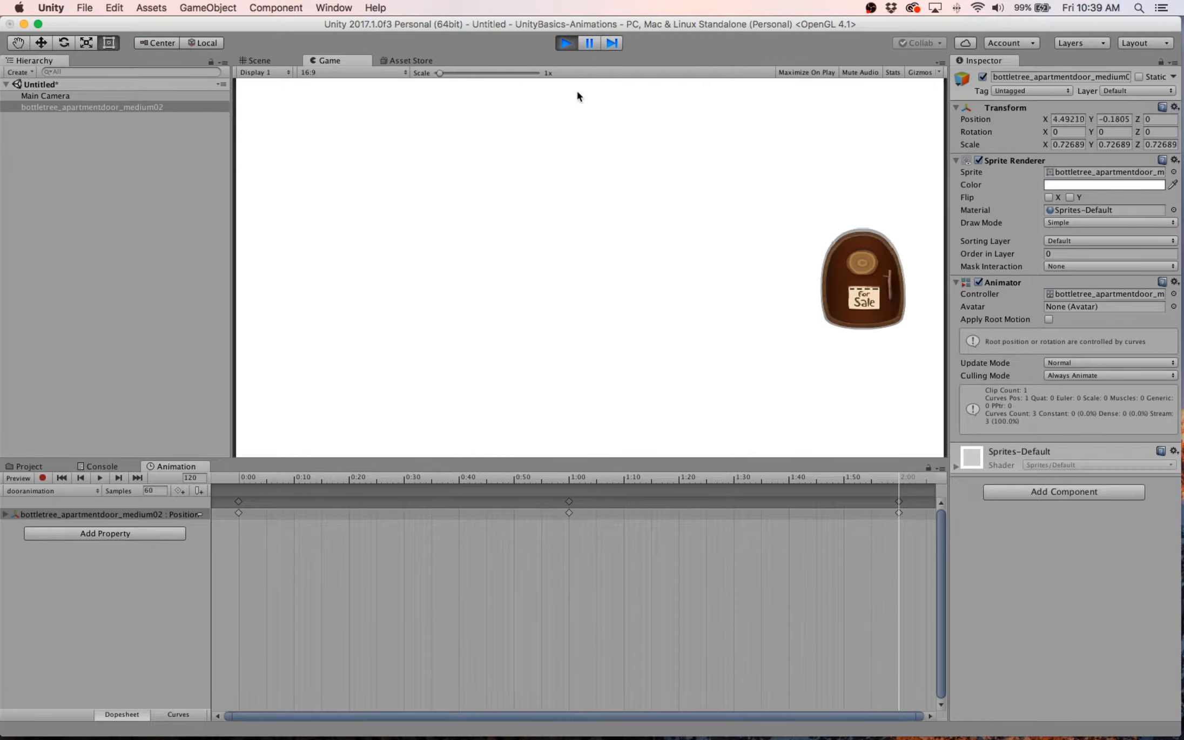
left_click(565, 43)
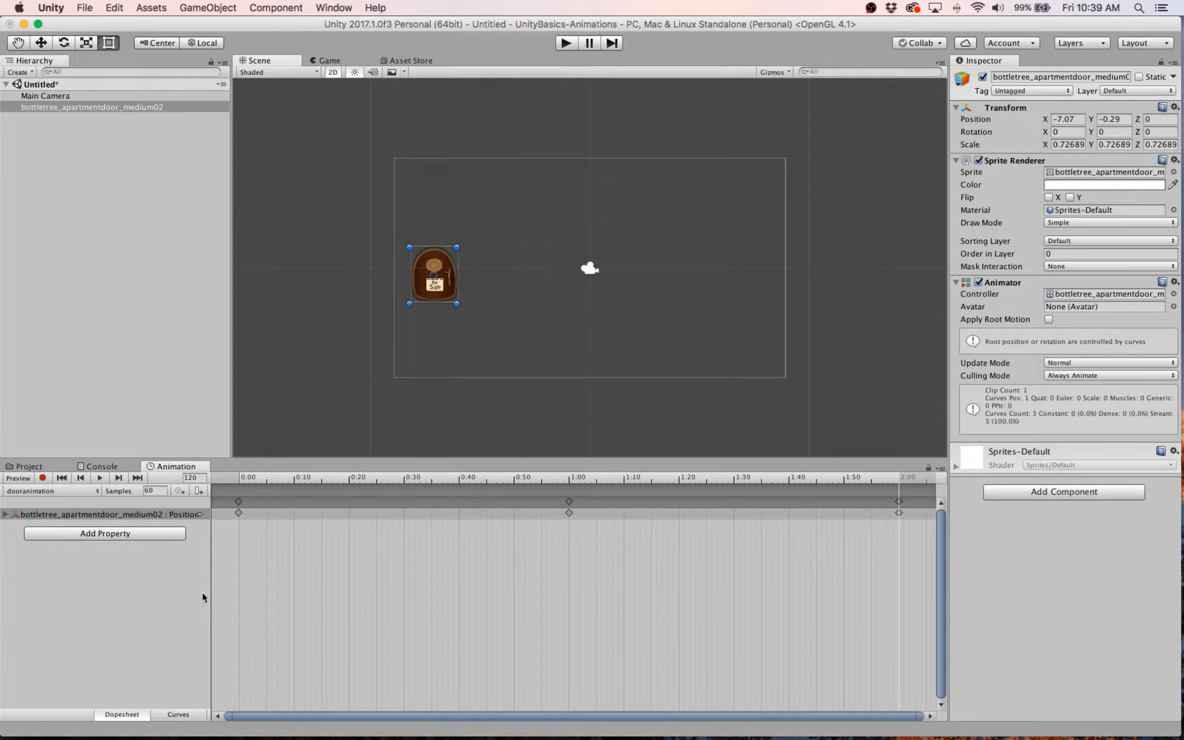
Expand the door's animated Position property and examine its x, y and z channels, ending on Position.x.
left_click(5, 514)
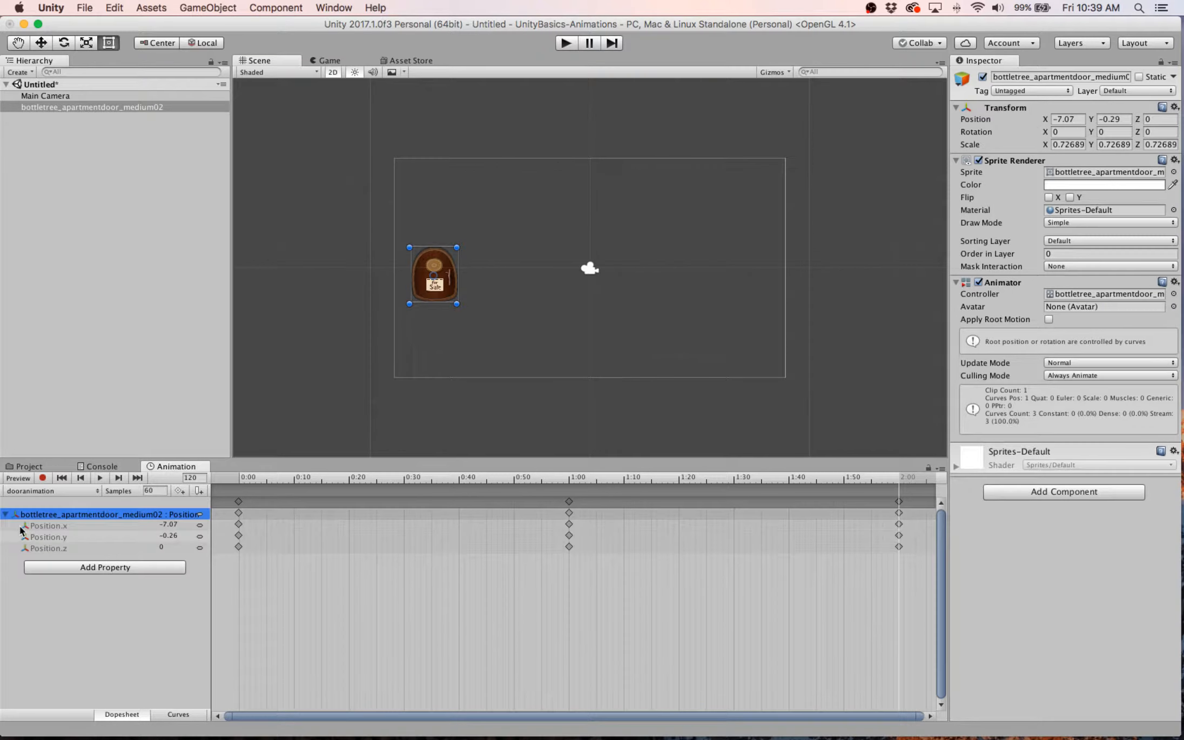
left_click(66, 529)
left_click(70, 539)
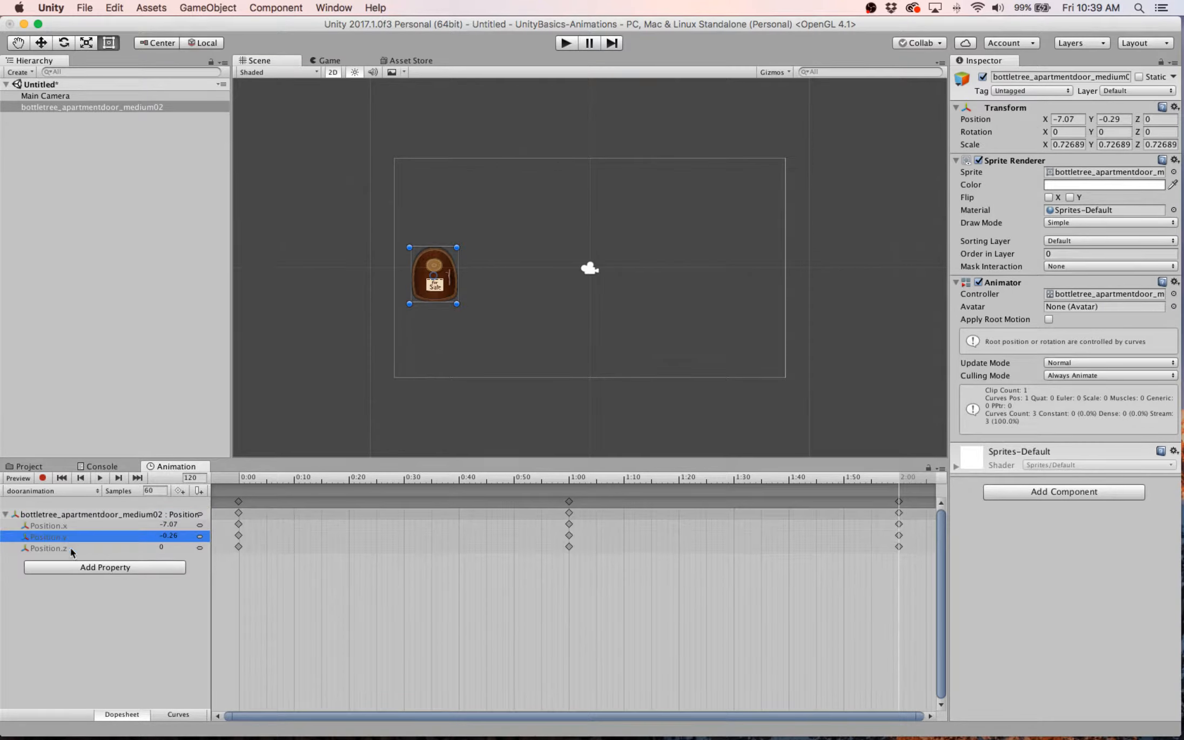
left_click(72, 547)
left_click(71, 536)
left_click(70, 526)
left_click(70, 537)
left_click(72, 548)
left_click(69, 536)
left_click(72, 527)
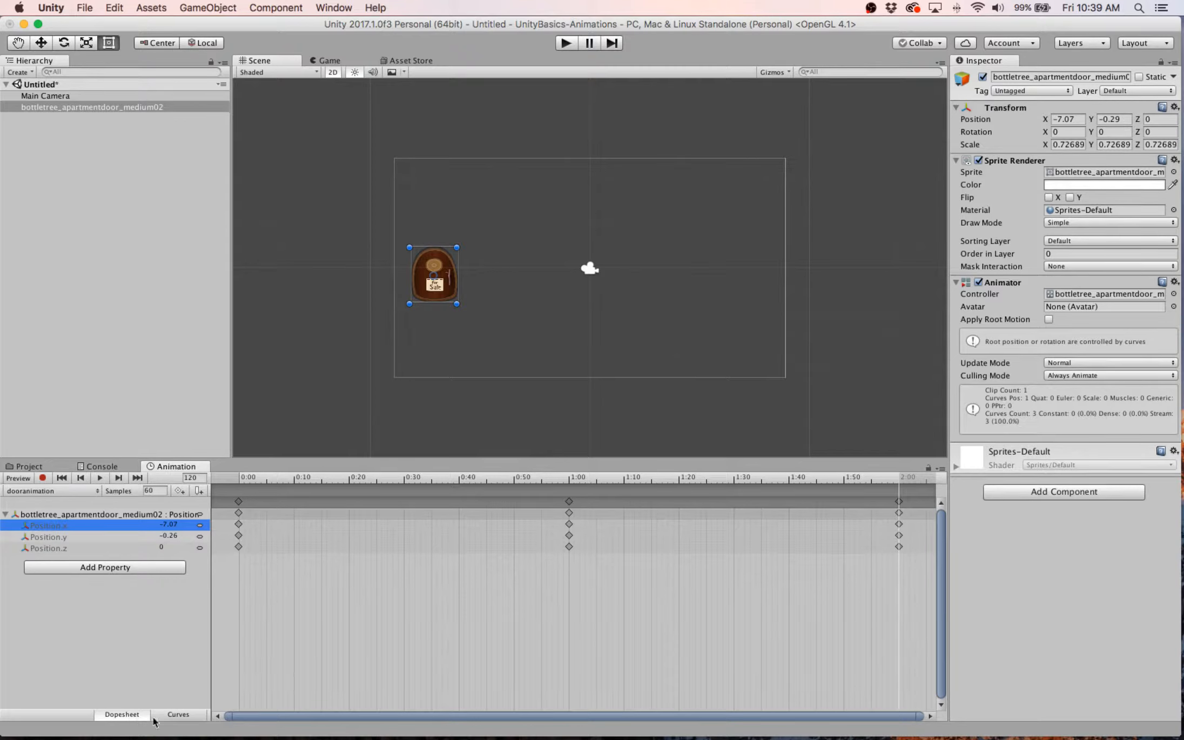
Display dooranimation's Position.x as a curve and test-play the scene to compare the door's motion with it.
left_click(170, 716)
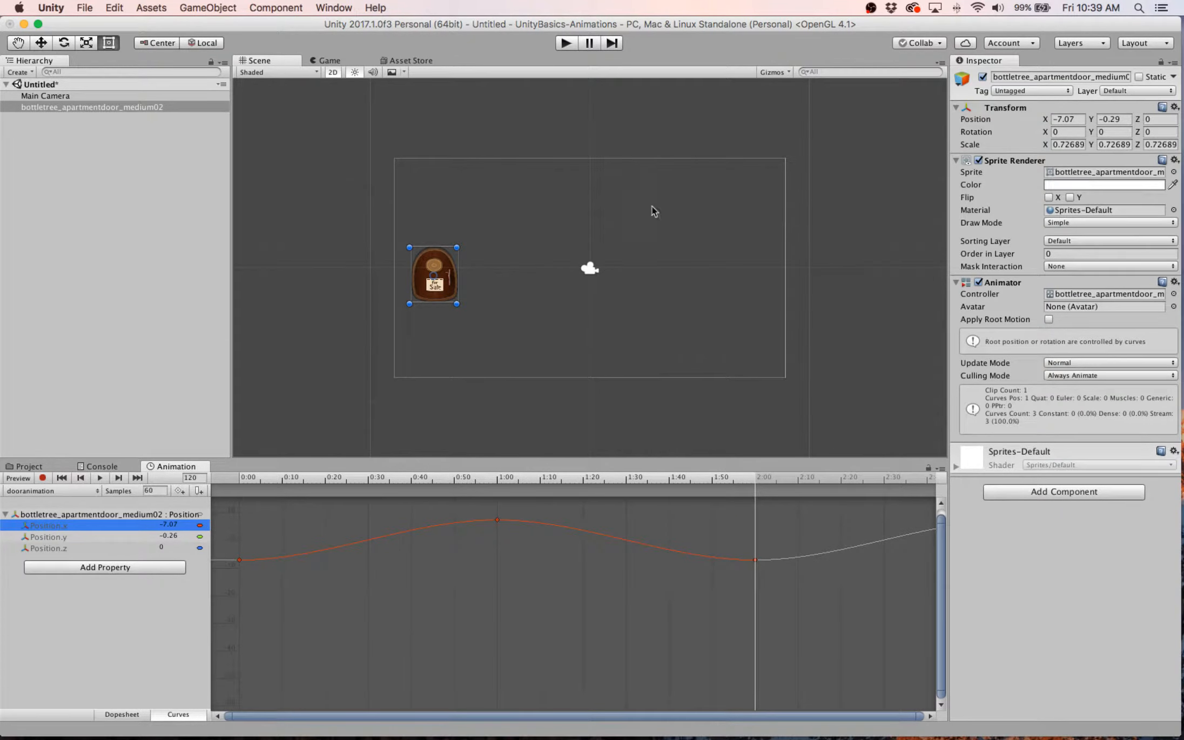
left_click(565, 44)
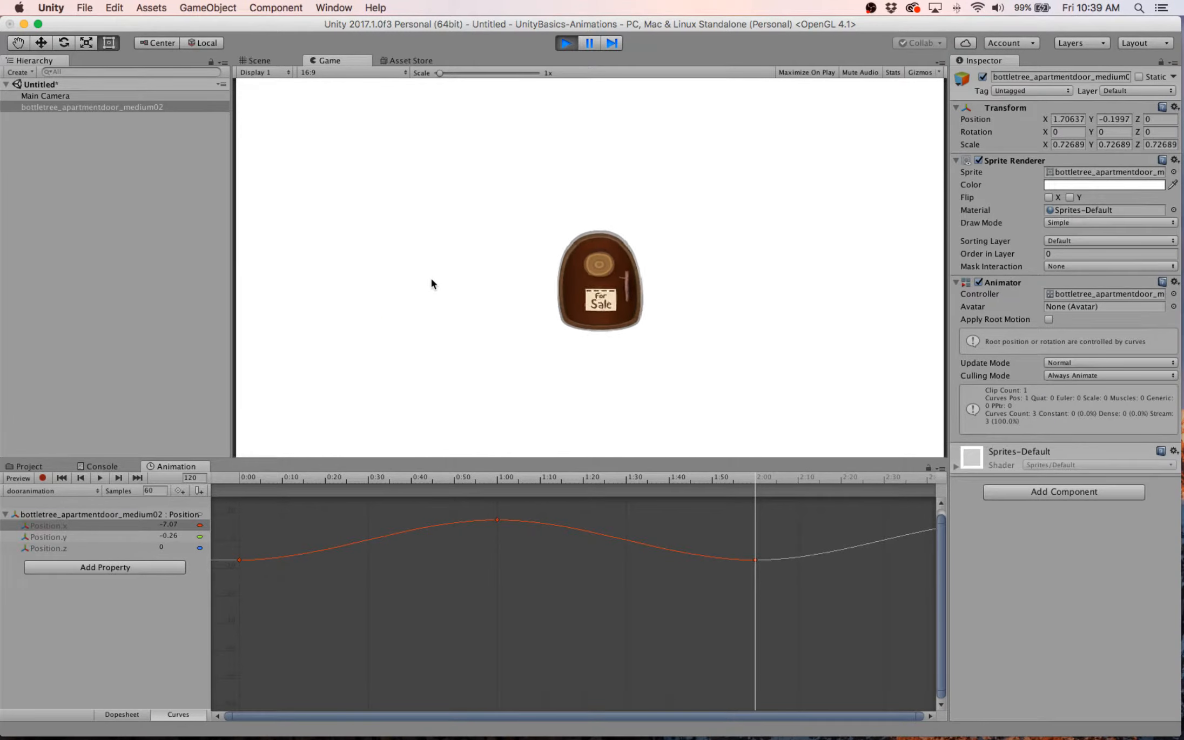
left_click(566, 43)
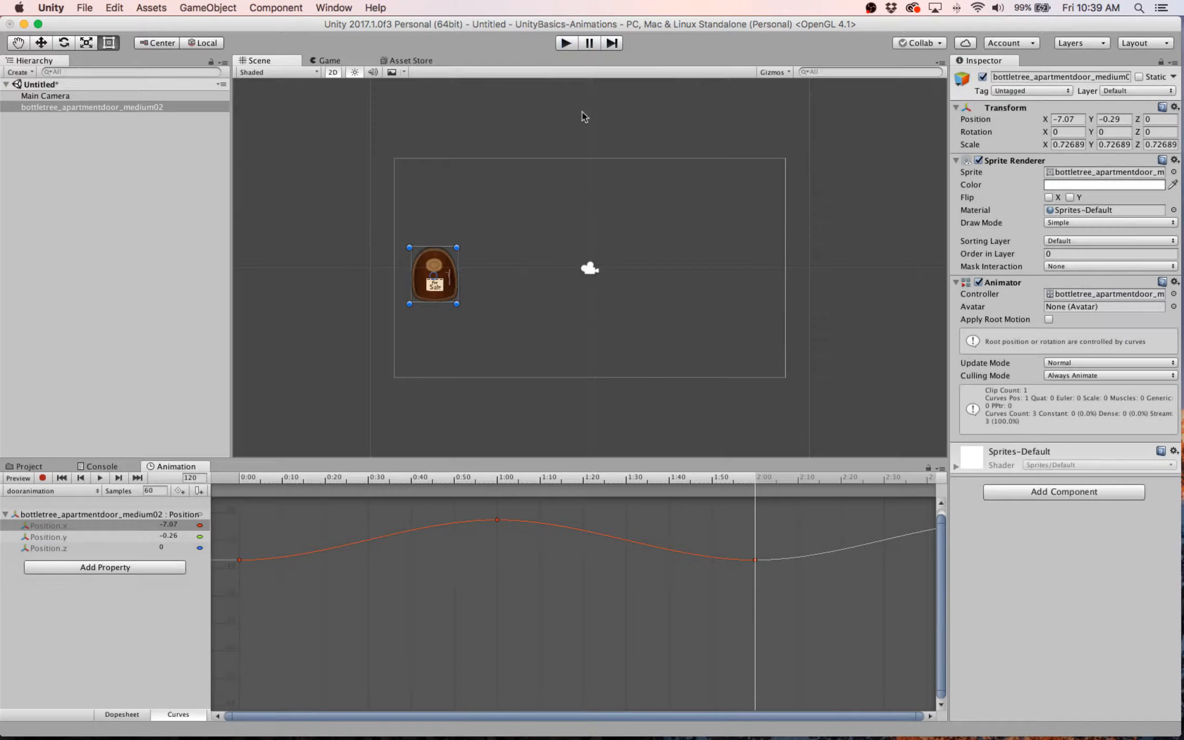
Tilt the tangent of the Position.x curve's 1:00 key upward and test-play the door's motion.
left_click(498, 521)
mouse_move(533, 522)
left_mouse_down()
mouse_move(555, 532)
mouse_move(545, 504)
left_mouse_up()
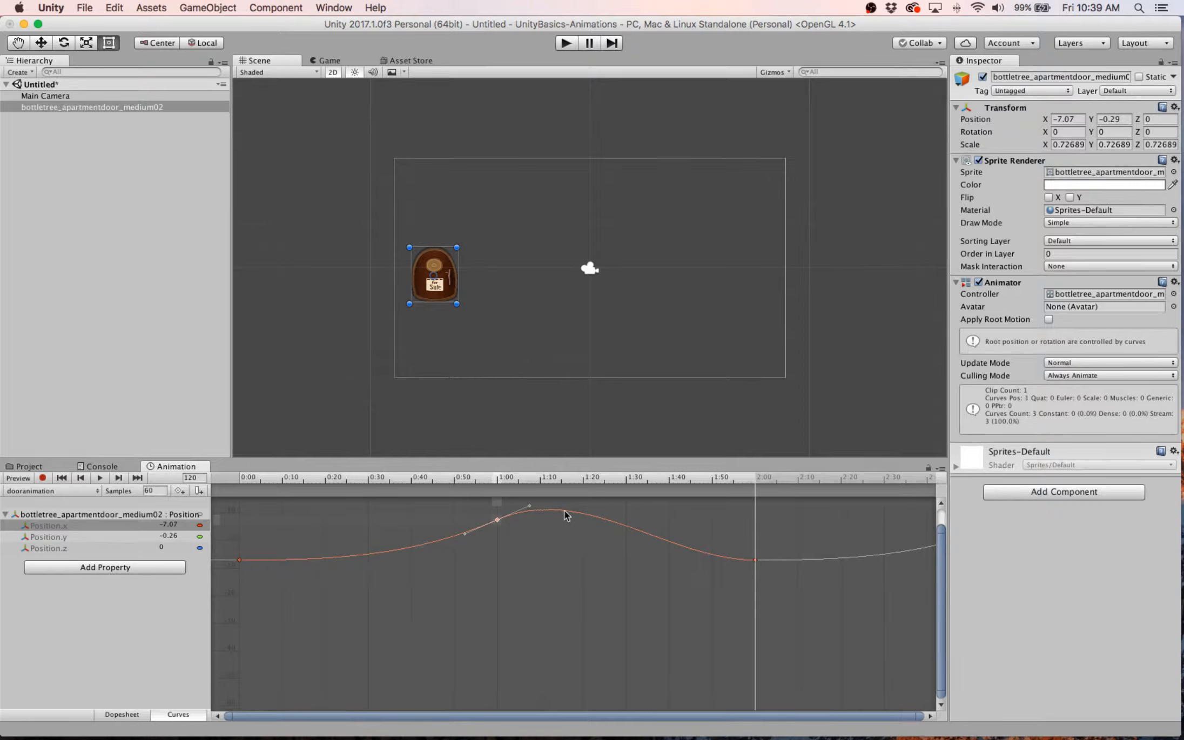
left_click(566, 44)
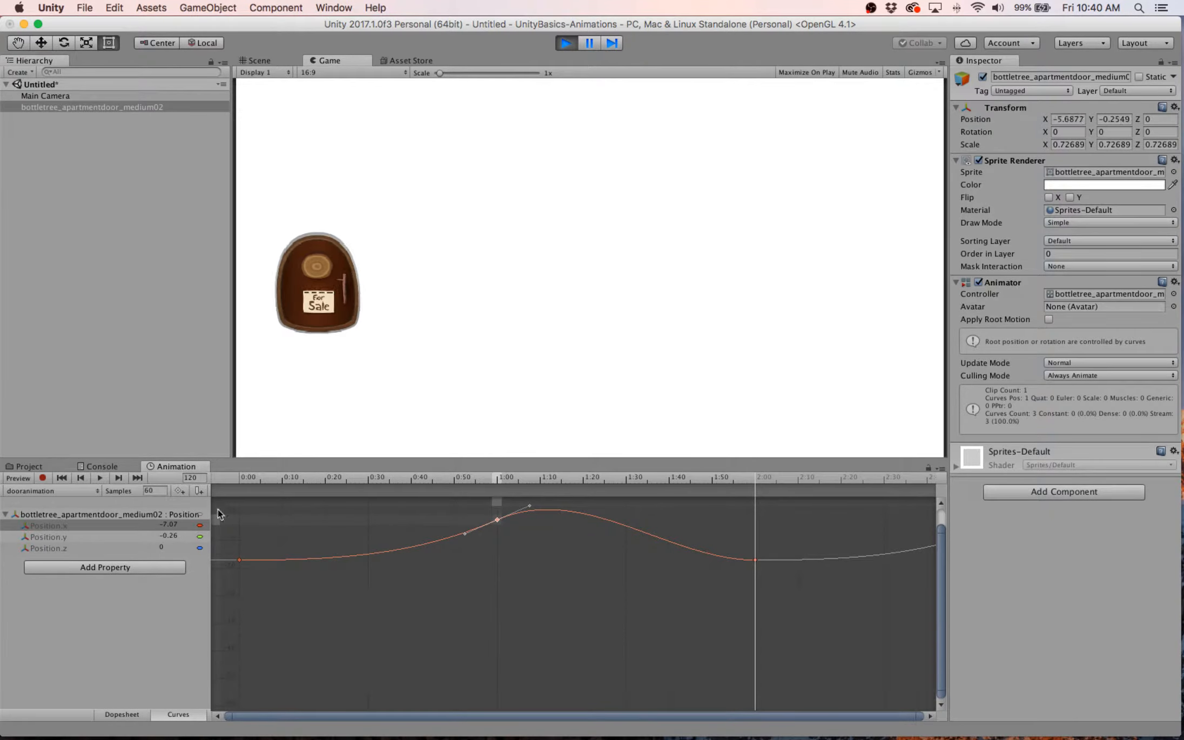
left_click(567, 43)
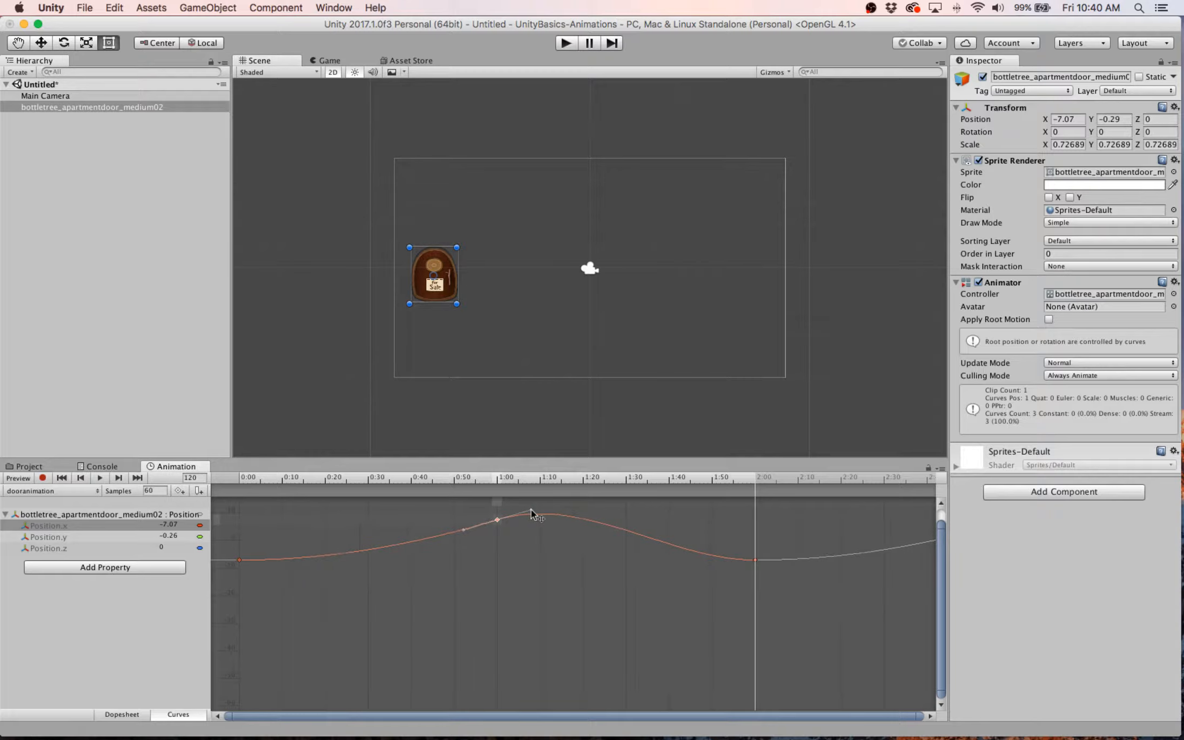
Level the tangent of the Position.x curve's 1:00 key again and start playing the scene.
left_click_drag(532, 513, 529, 509)
left_click_drag(529, 509, 529, 520)
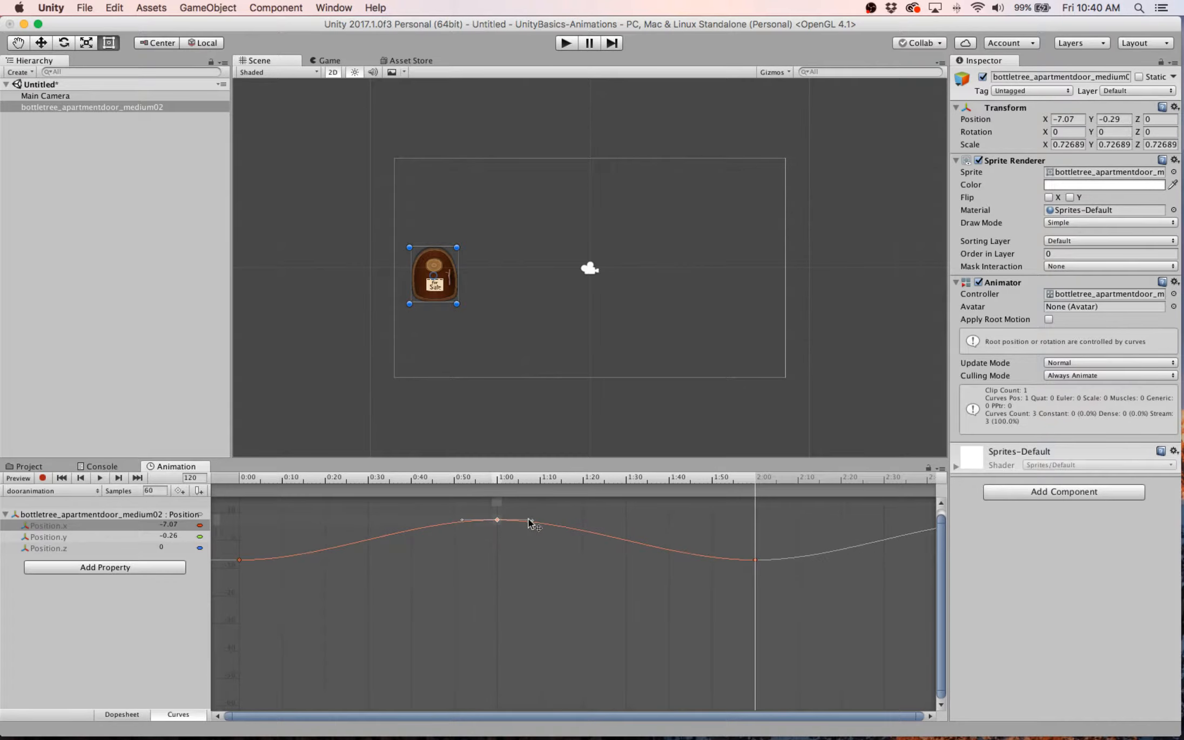
left_click(564, 43)
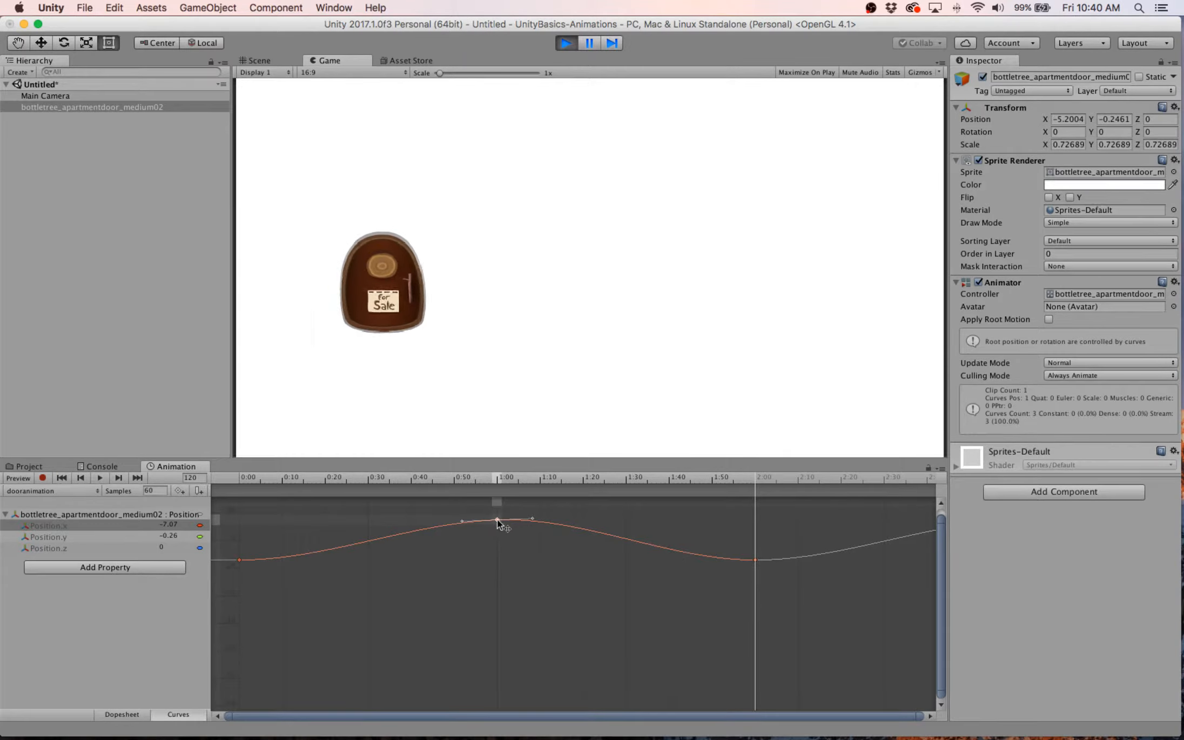
While the scene plays, shift the middle Position.x key to about 0:39, check it in the dopesheet, and stop playback.
left_click_drag(497, 520, 528, 515)
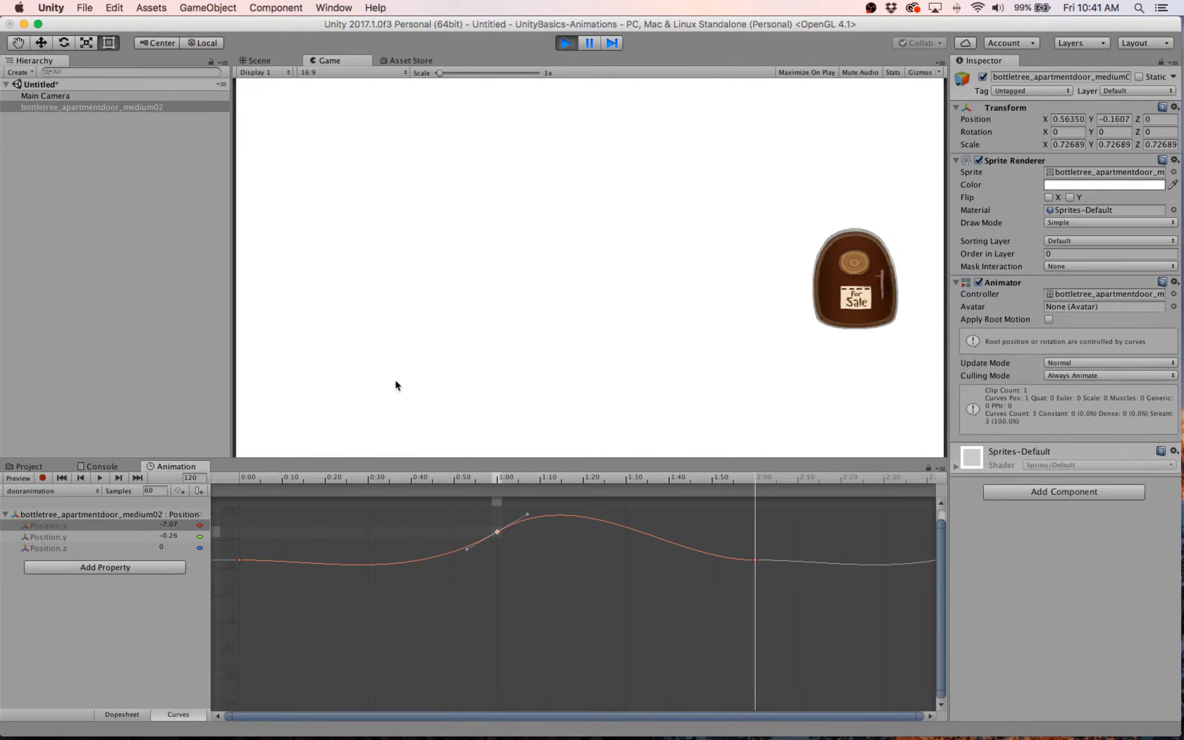
left_click_drag(497, 532, 364, 536)
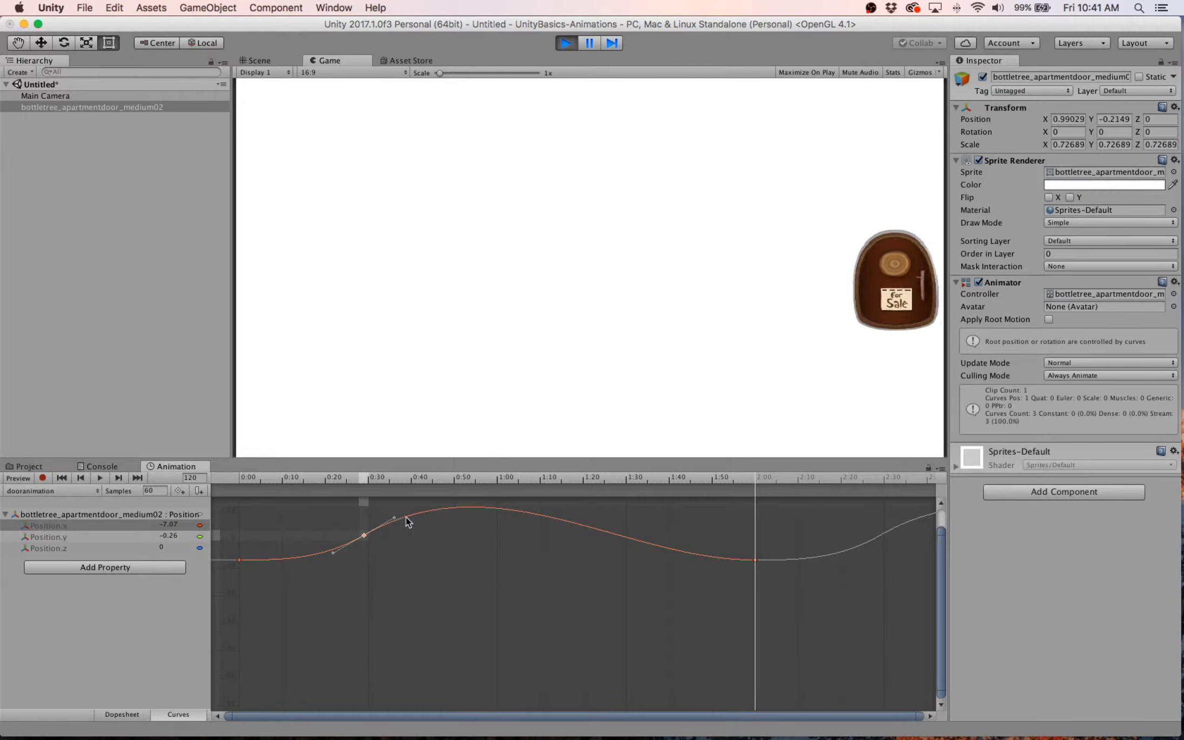
left_click_drag(364, 535, 416, 535)
left_click(419, 554)
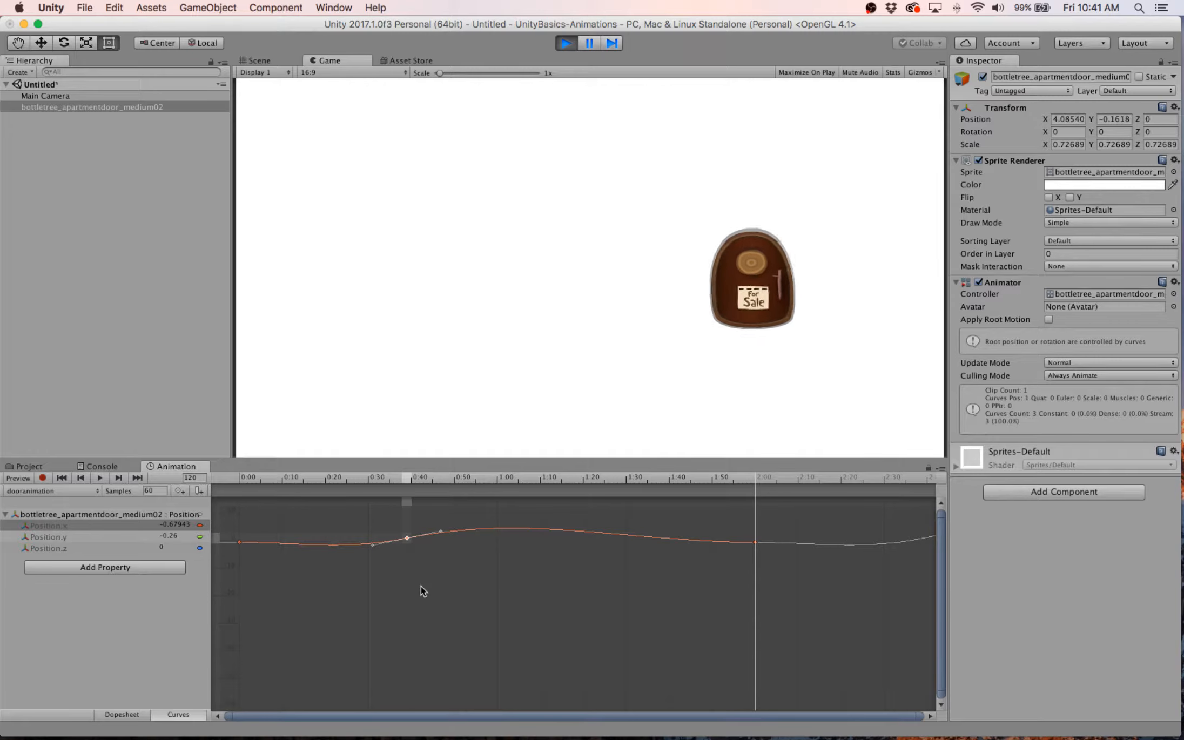
left_click(122, 714)
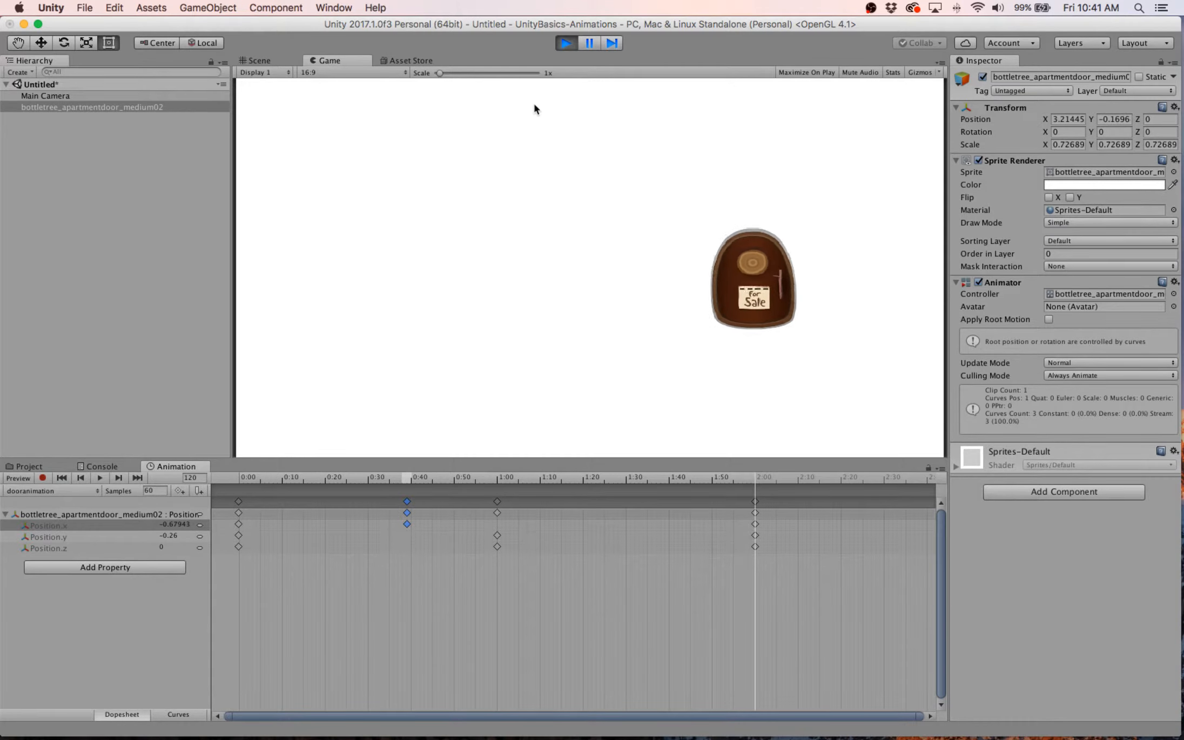
left_click(566, 43)
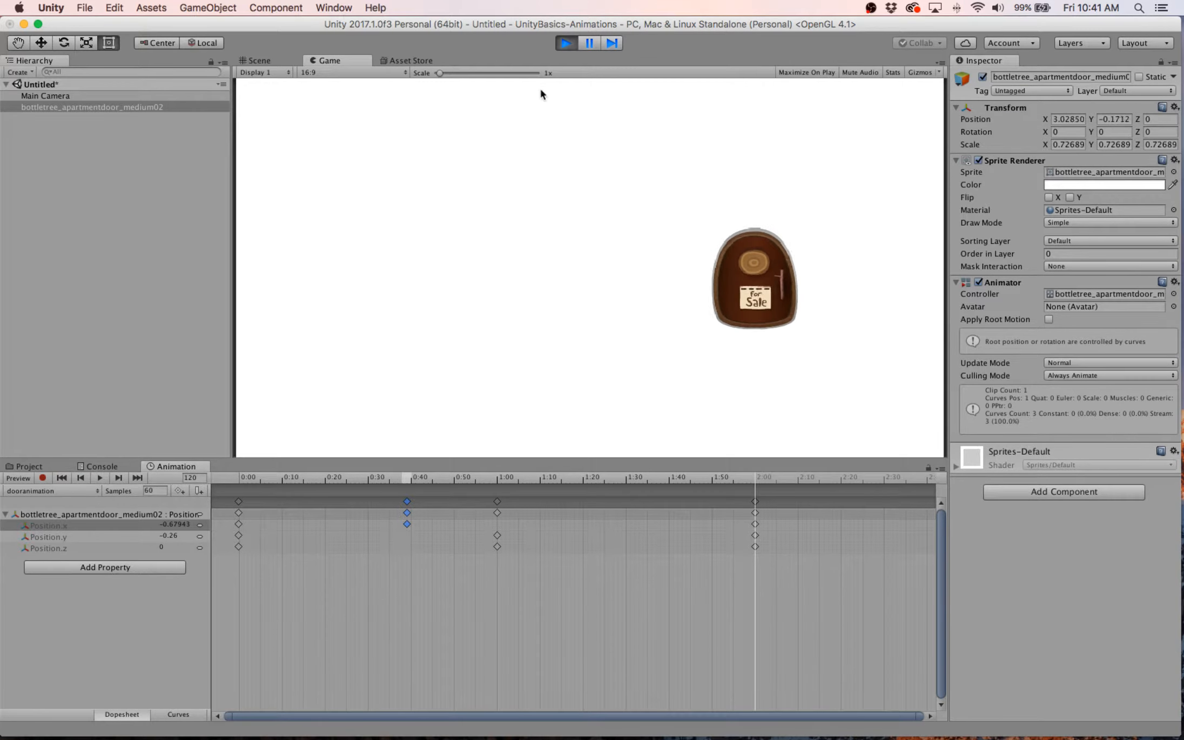
left_click(564, 44)
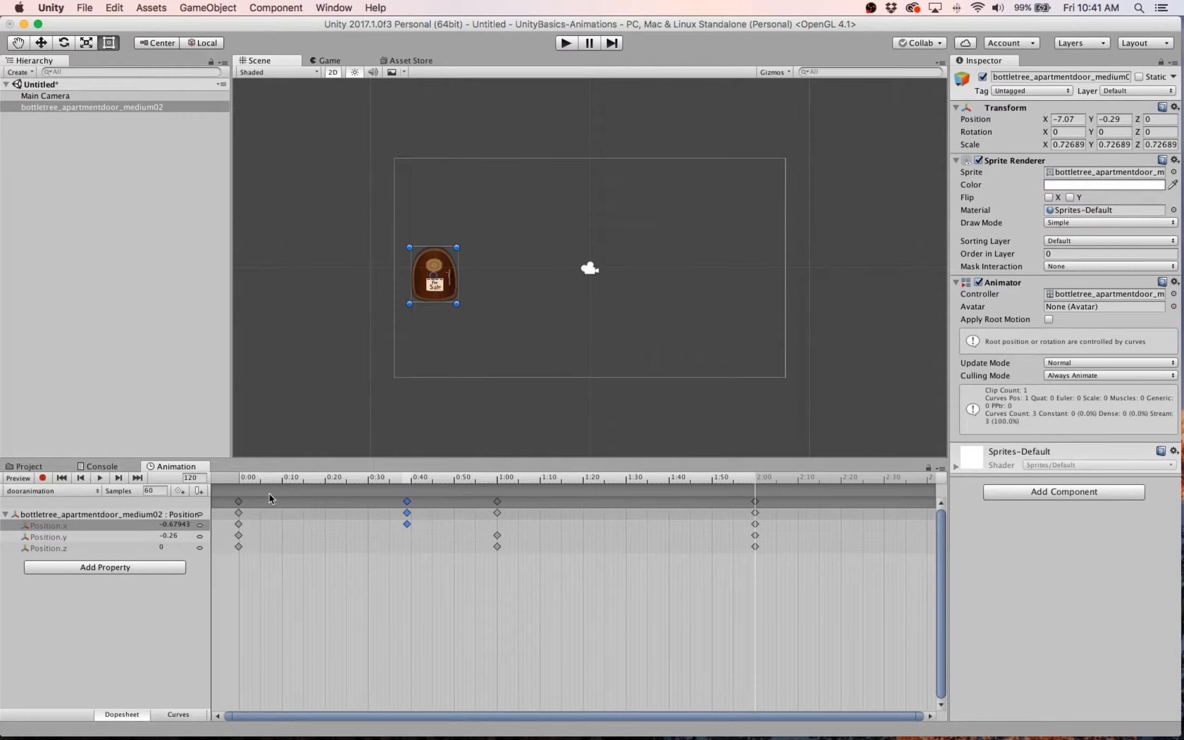
Reshape the Position.x curve with a level middle key at 1:00 and end keys at about -4.77, and test-play it.
left_click(178, 714)
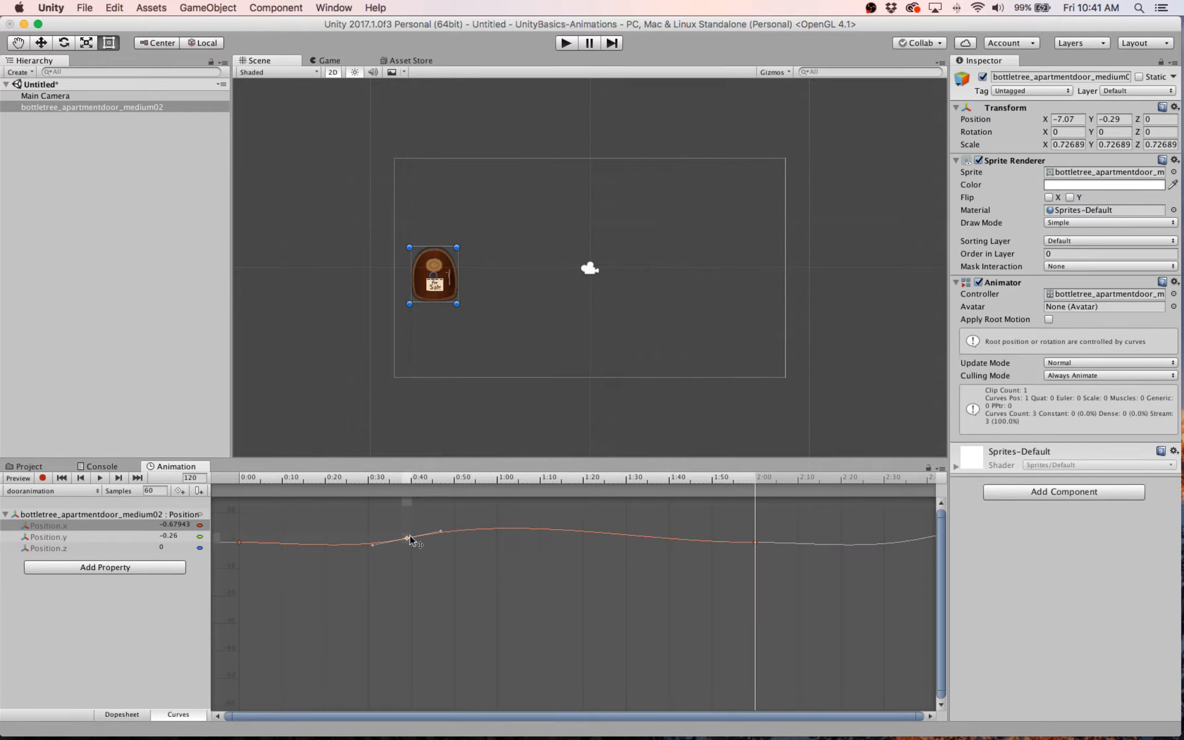
left_click_drag(427, 538, 500, 524)
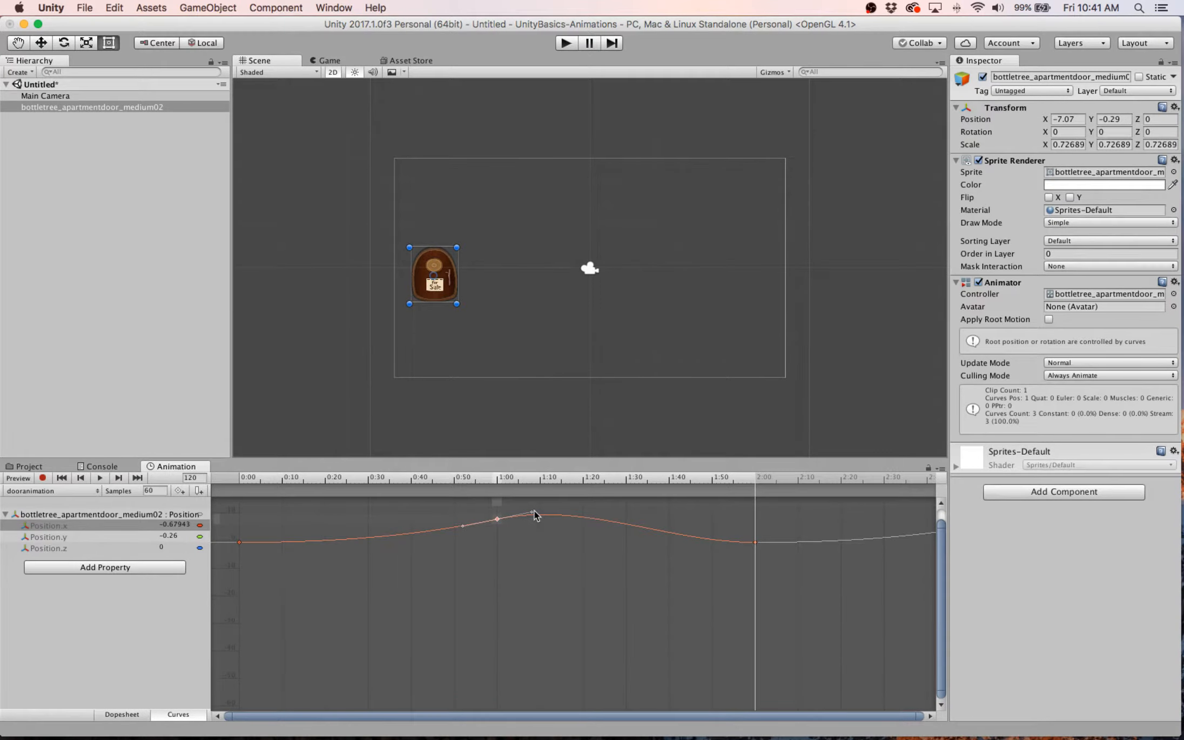
left_click_drag(536, 517, 537, 521)
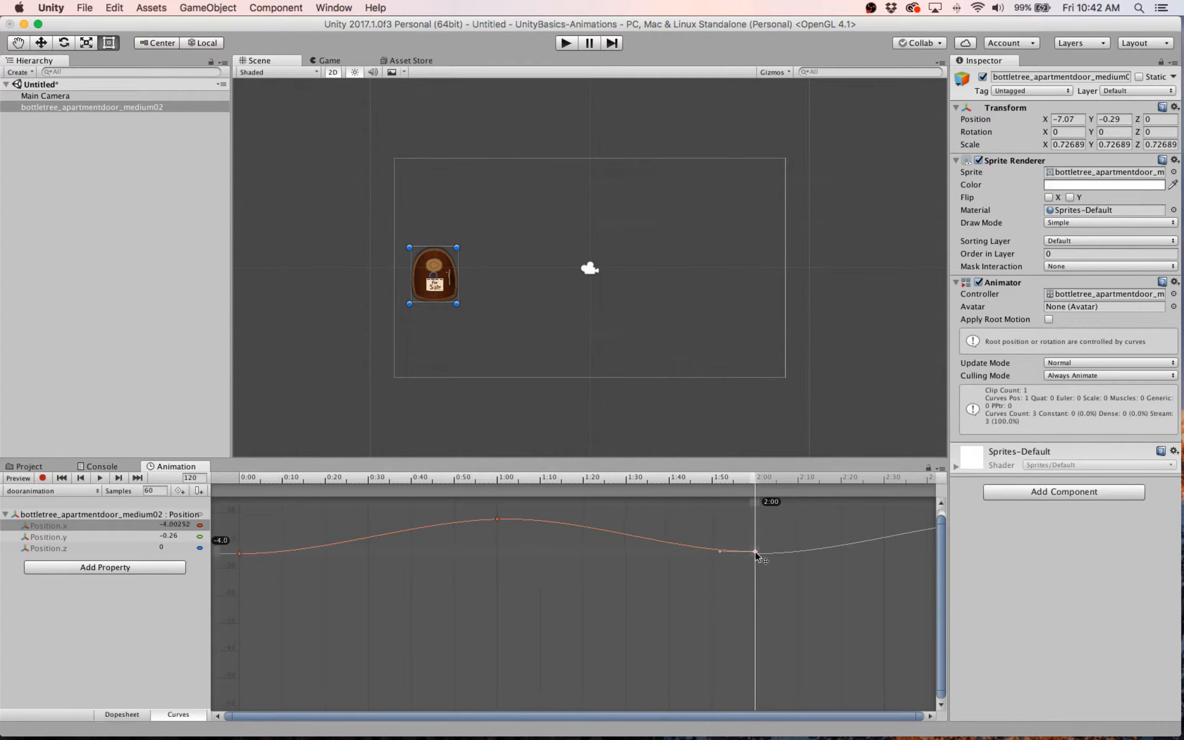
left_click(566, 43)
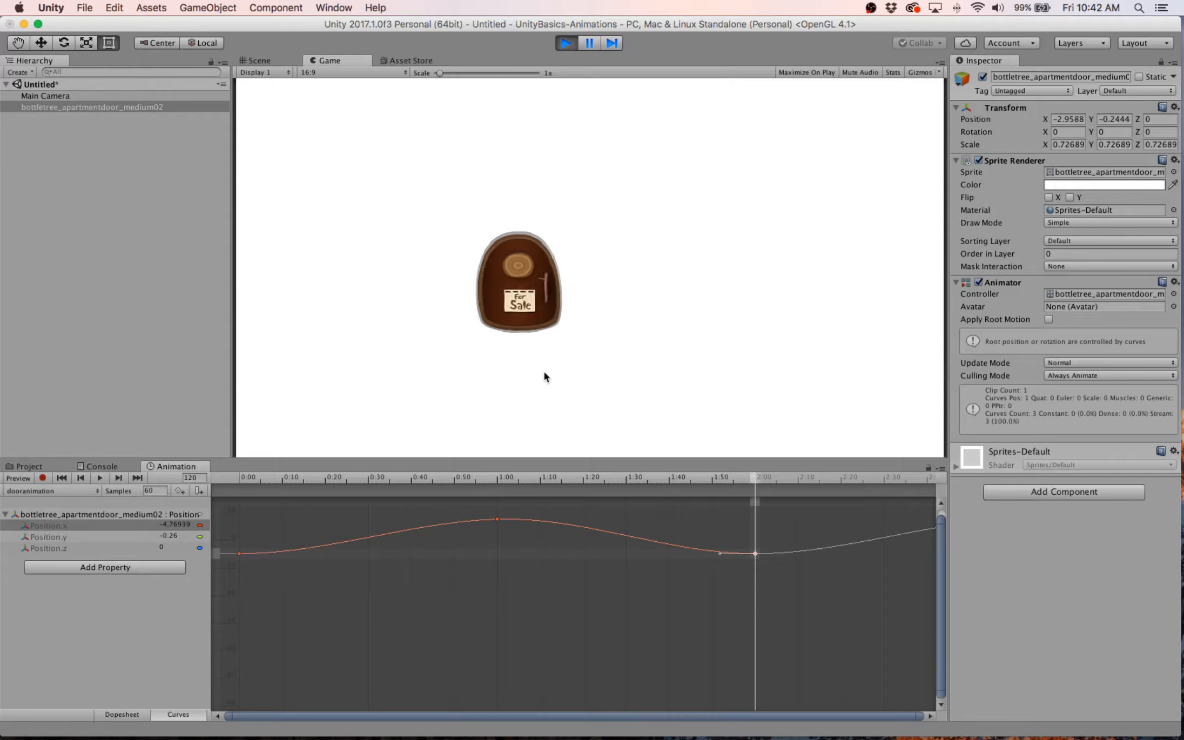
left_click(566, 43)
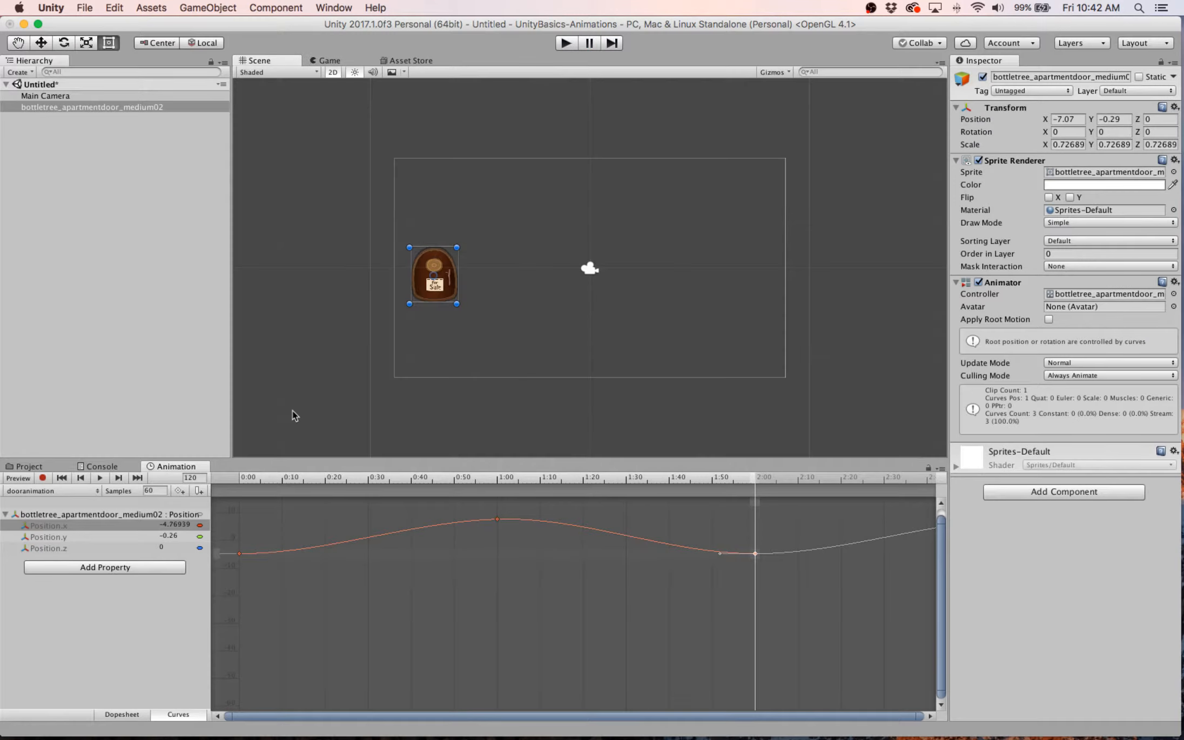
Return to the dopesheet, record the door enlarged at 1:00 to a scale of about X 1.72, Y 1.37, and test-play.
left_click(129, 717)
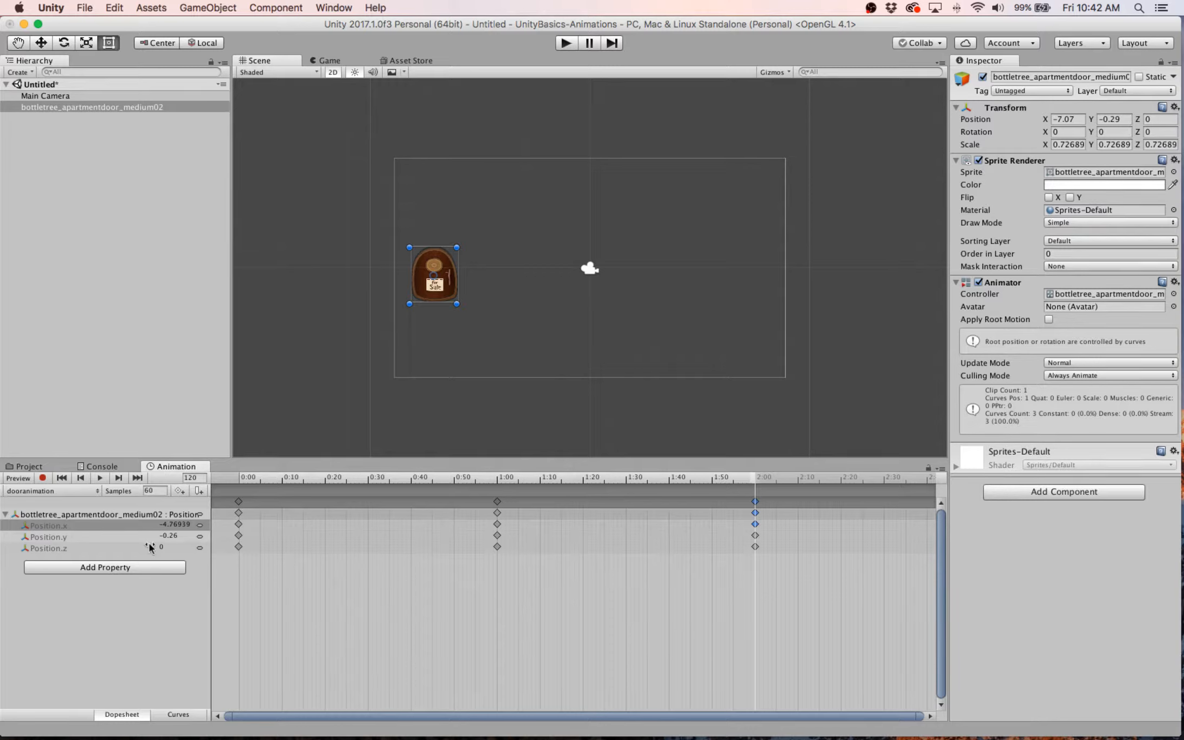
left_click(6, 515)
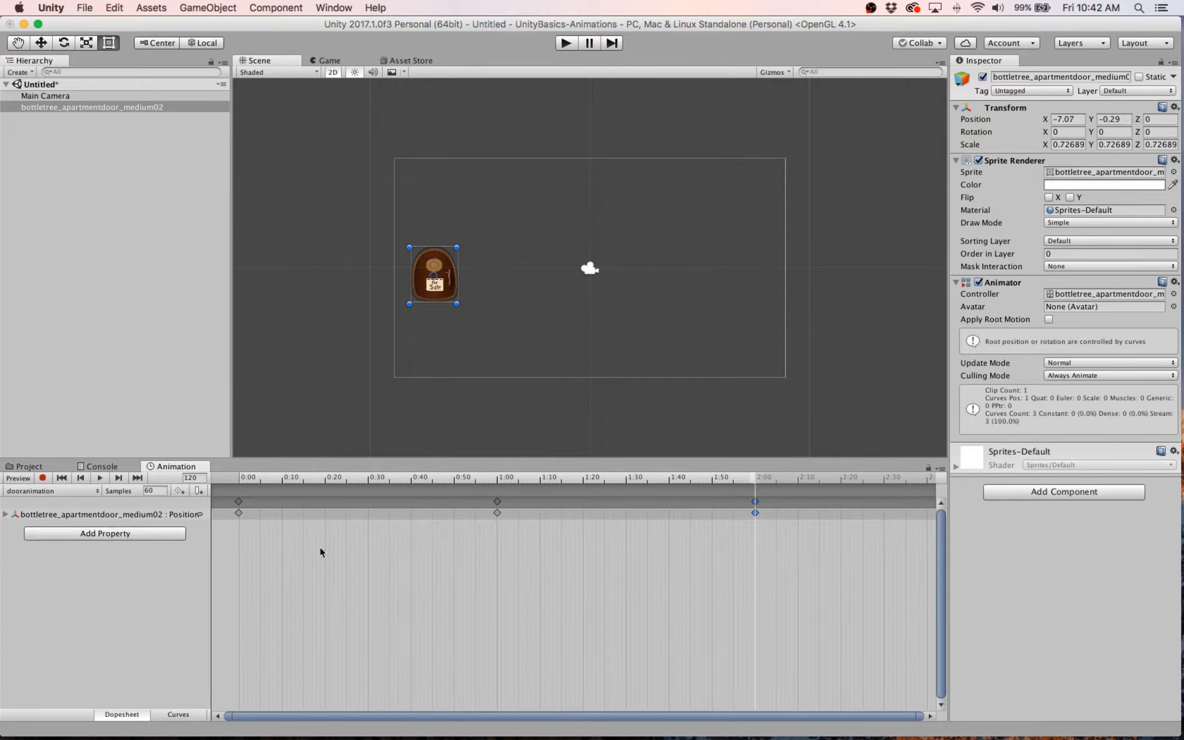
left_click(41, 478)
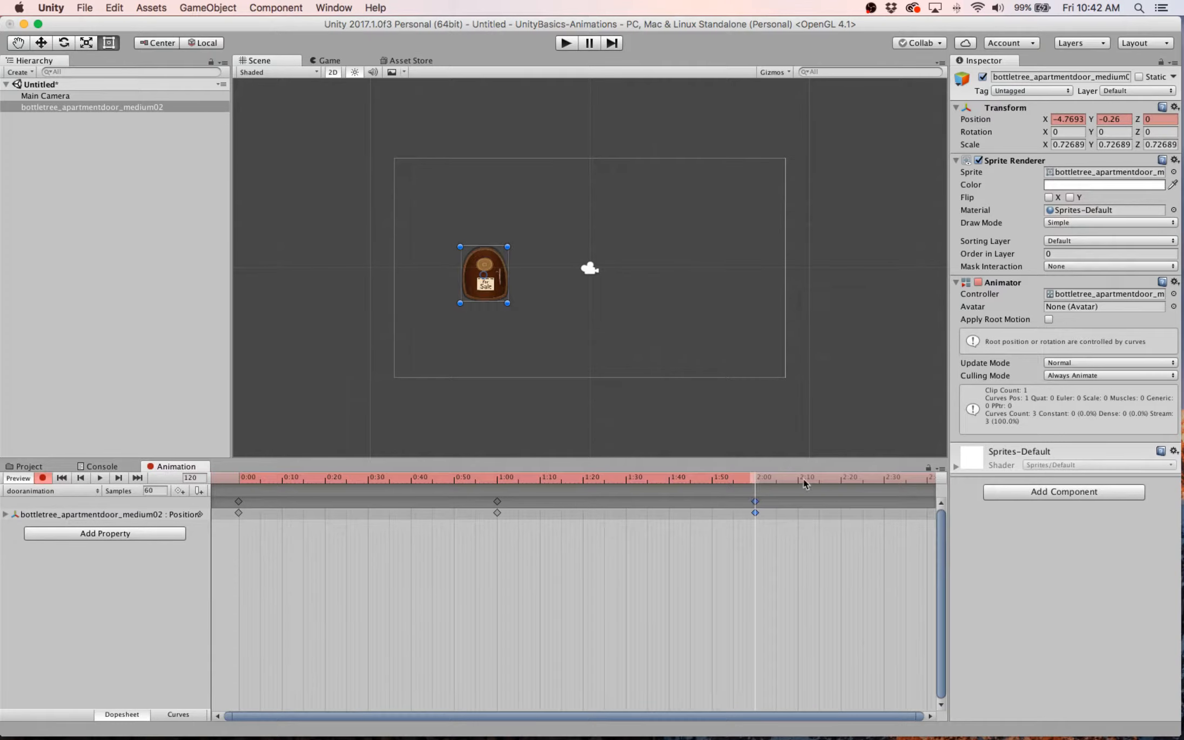
left_click_drag(728, 485, 498, 485)
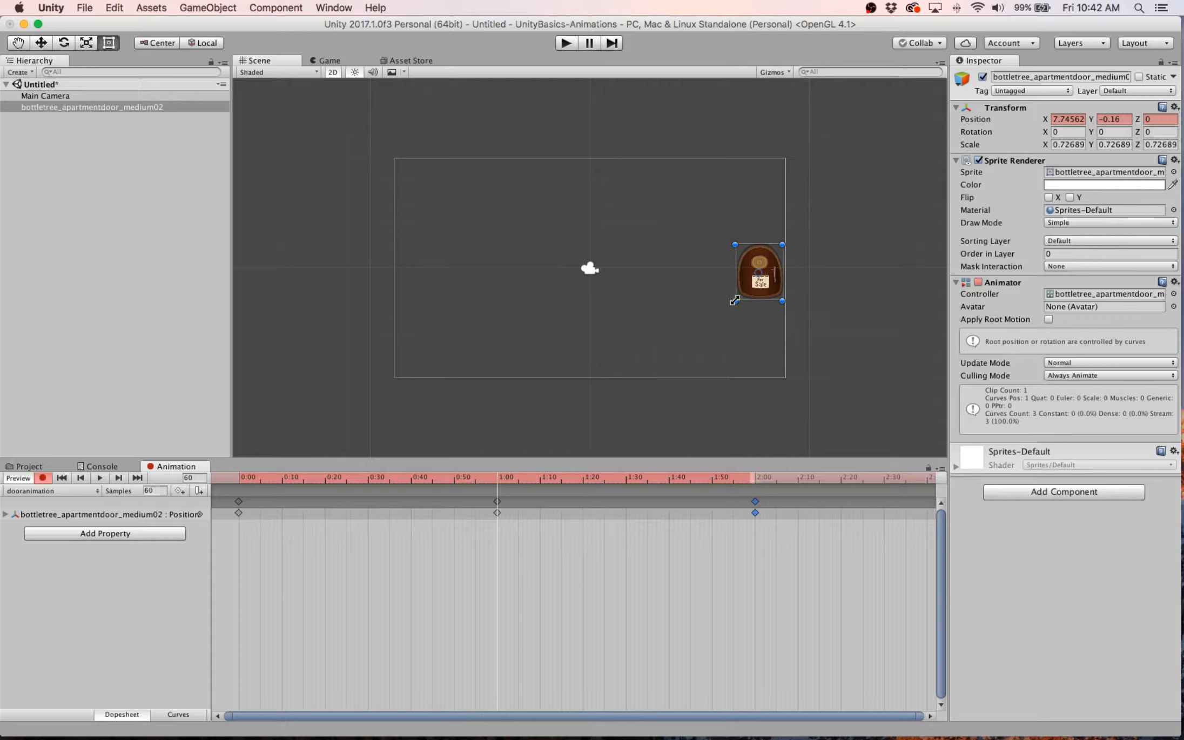
left_click_drag(735, 301, 670, 350)
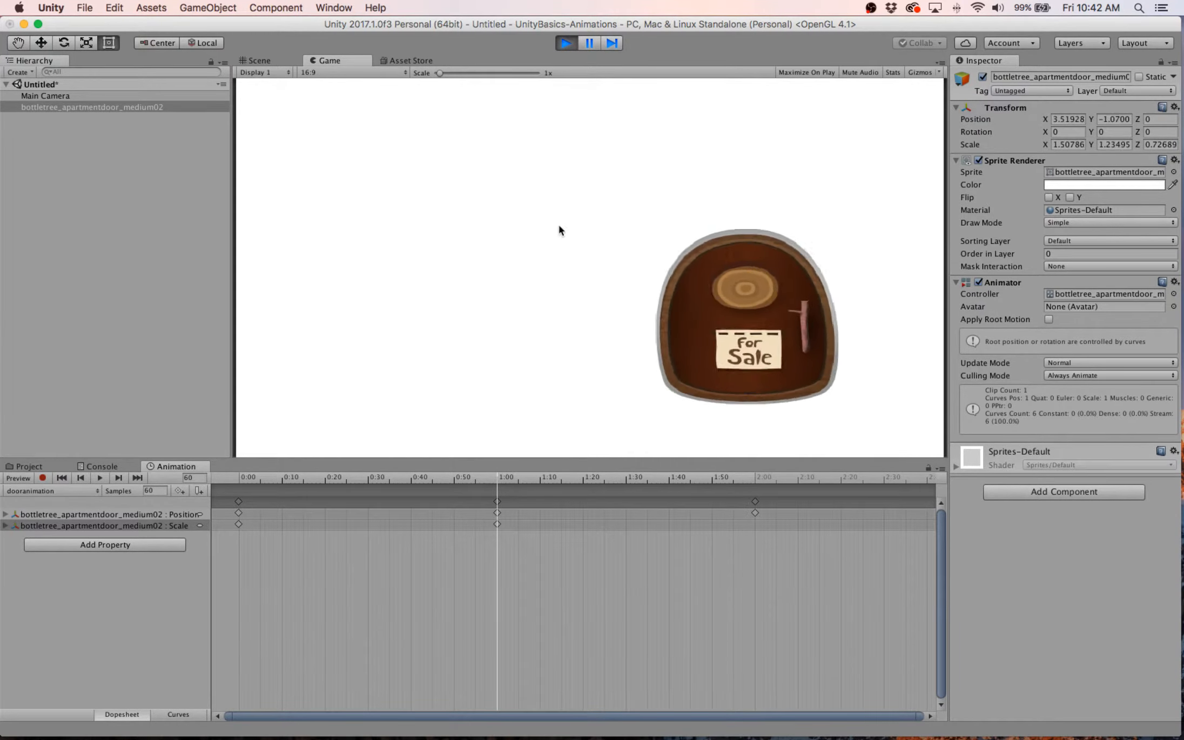
left_click(566, 43)
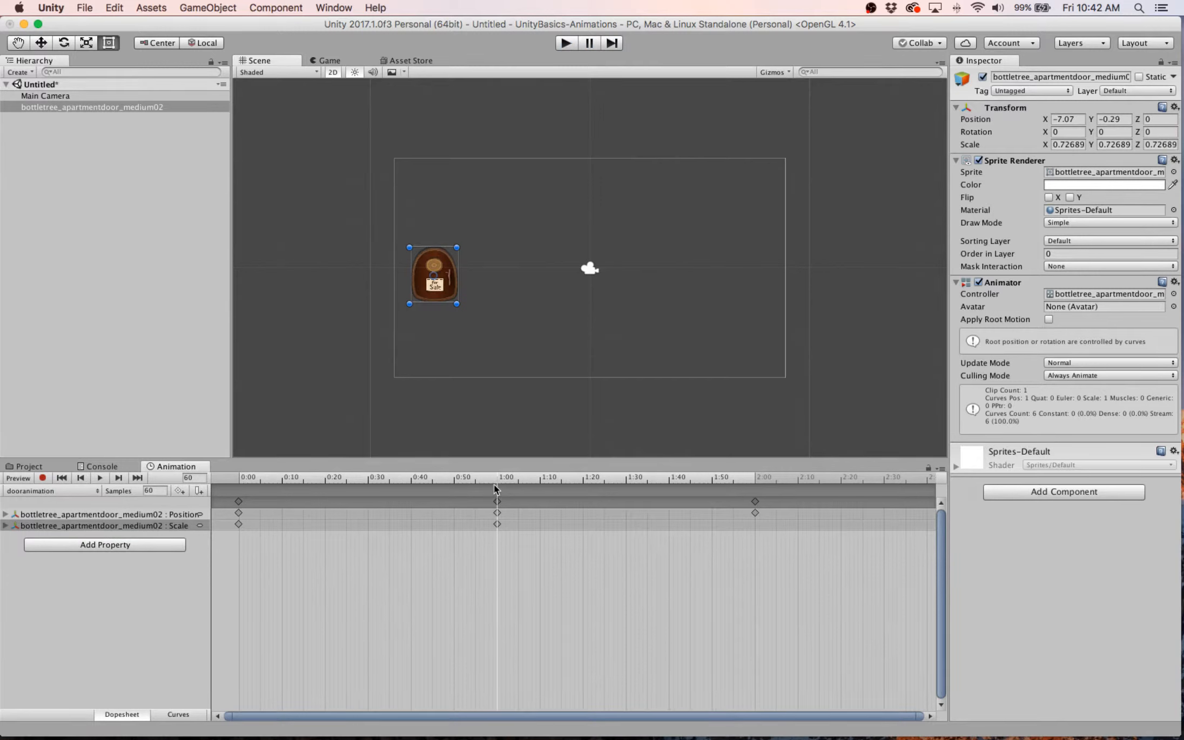
Record a door scale of X 1, Y 1, Z 1 at 2:00 and test-play the animation.
left_click(43, 478)
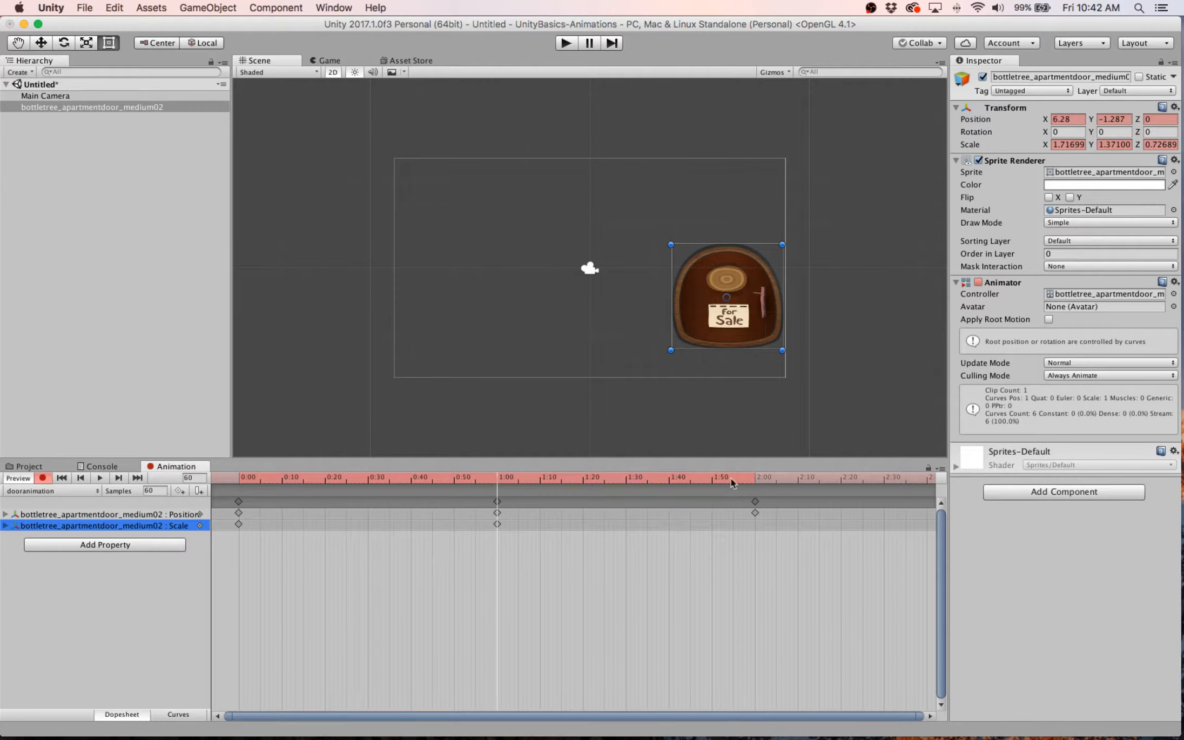
left_click(756, 479)
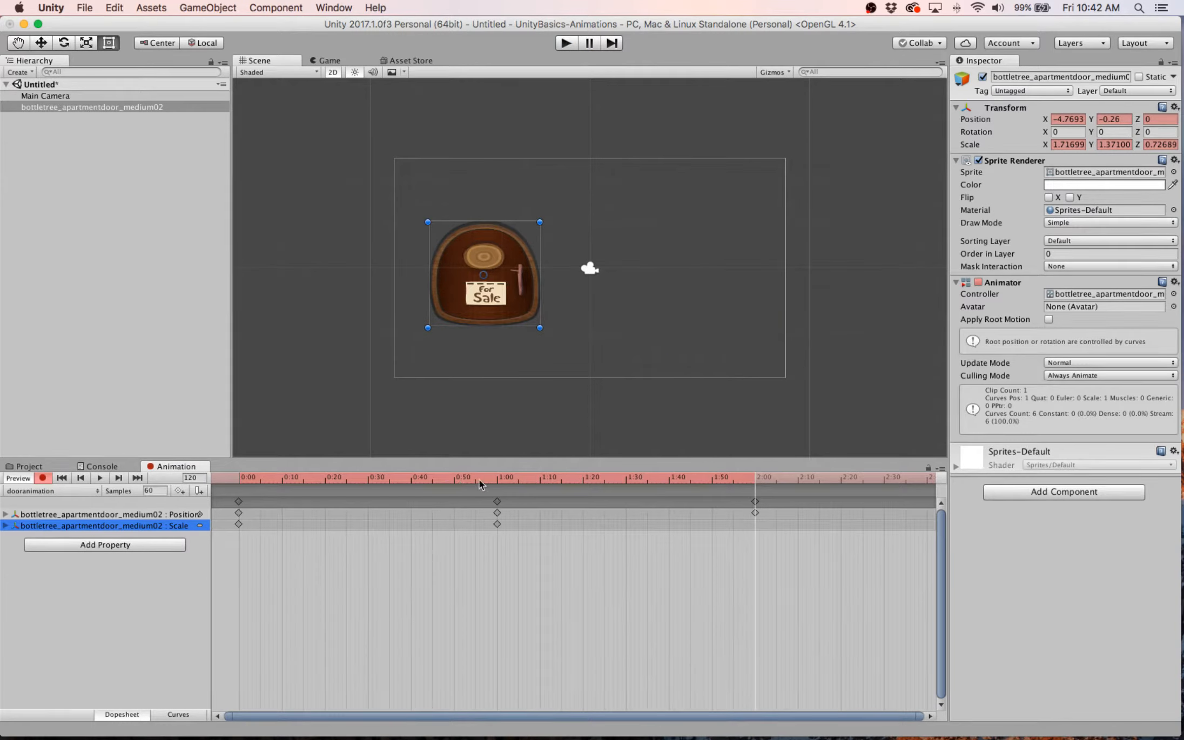
left_click(497, 481)
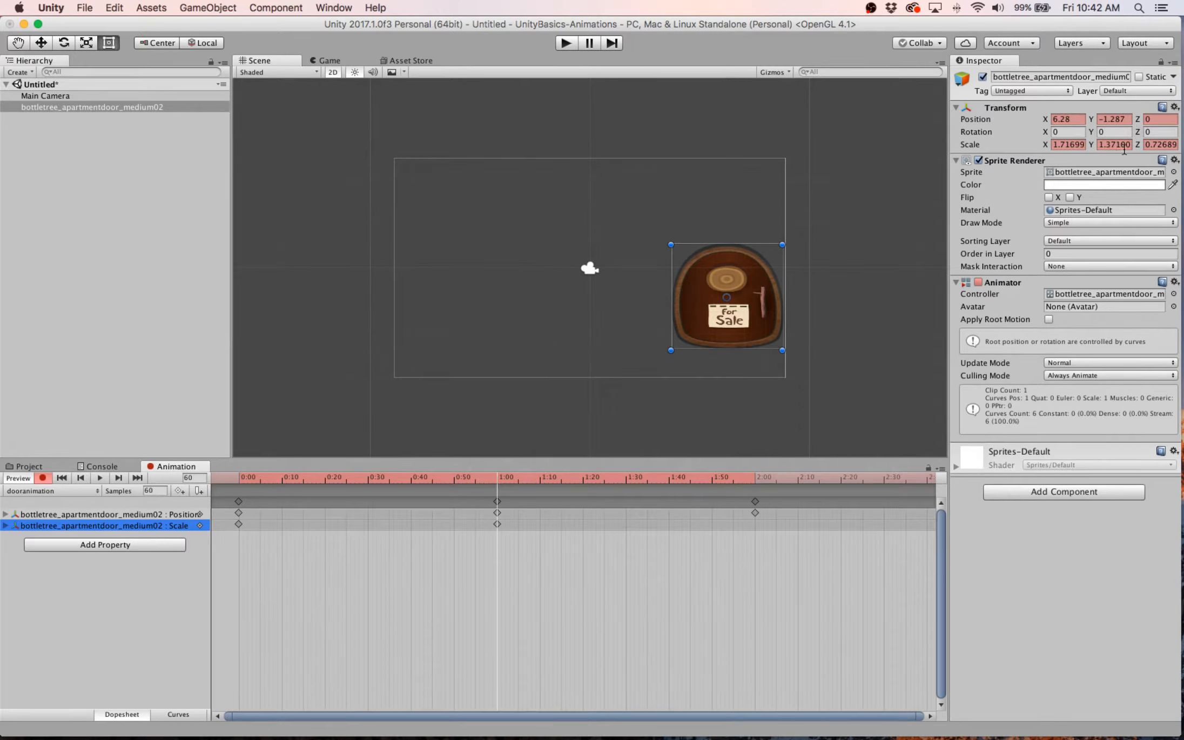
left_click(757, 479)
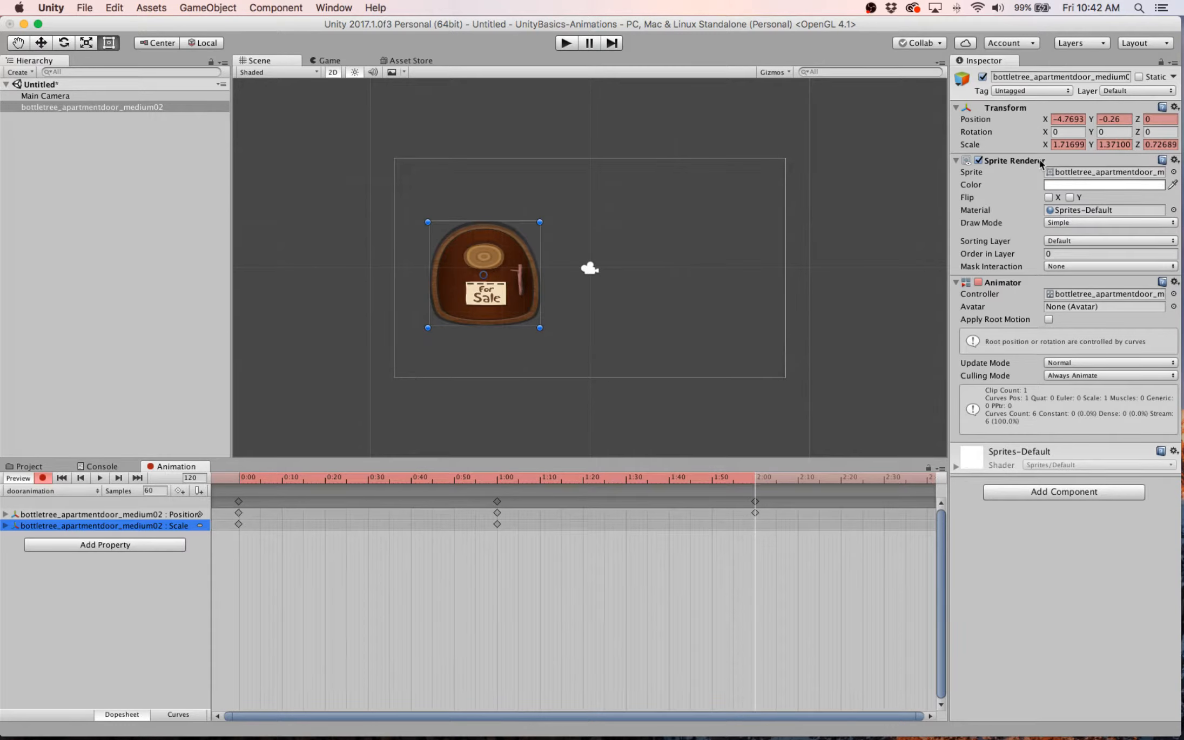
left_click(1055, 144)
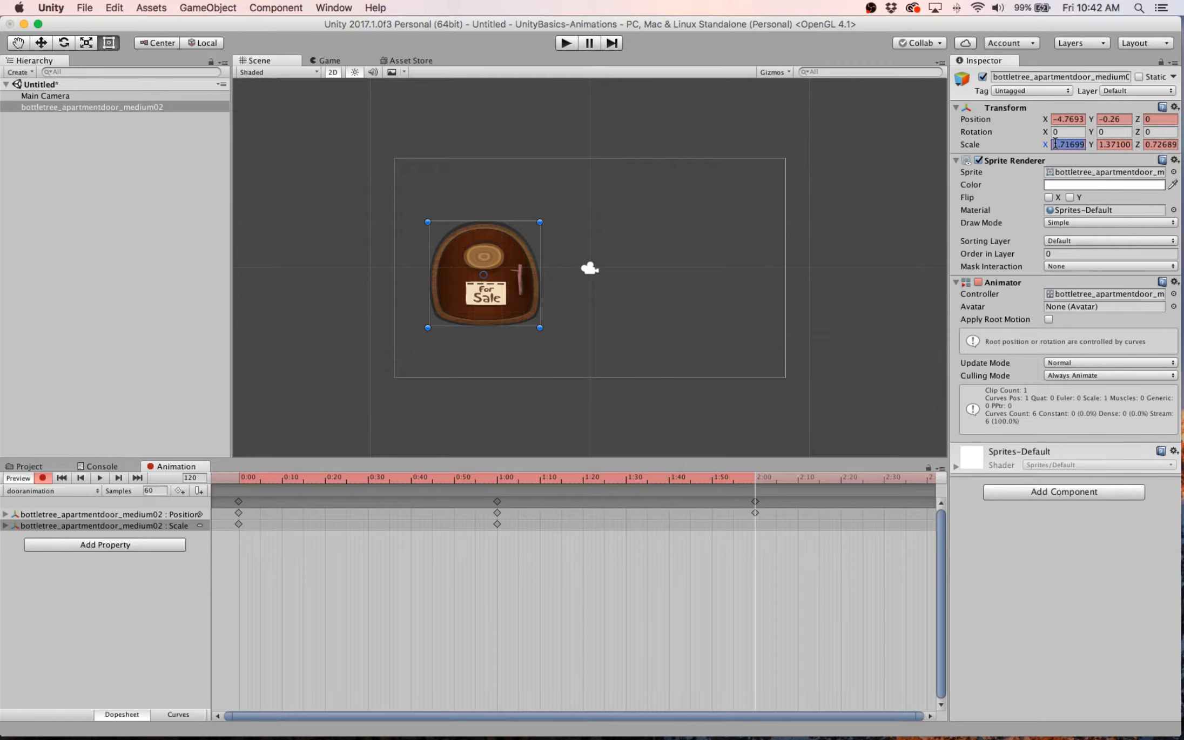
type("1")
left_click(1114, 144)
type("1")
left_click(1155, 144)
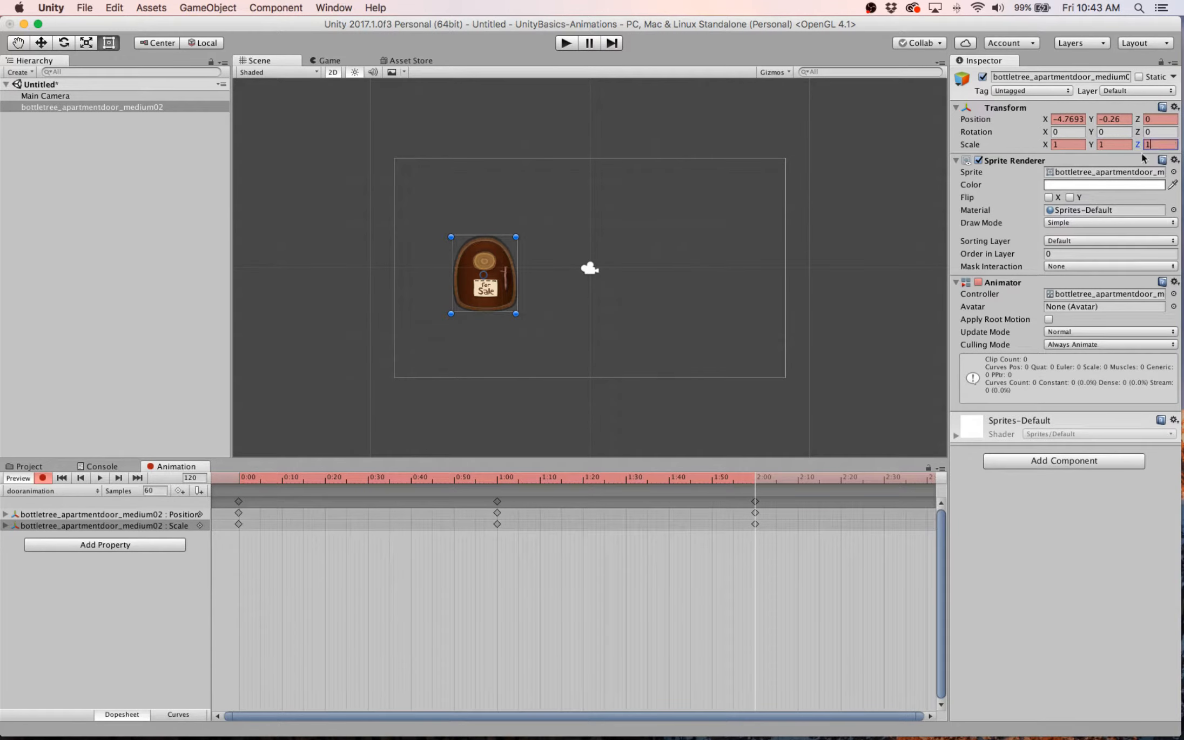
left_click(566, 44)
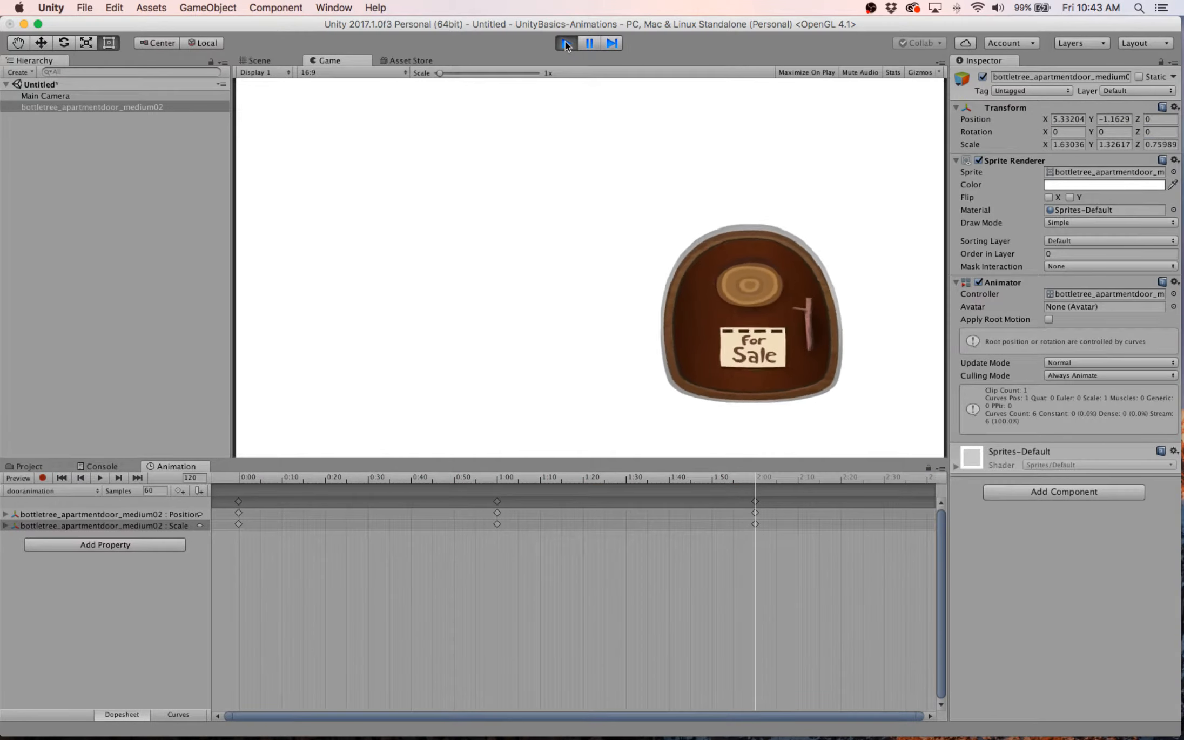
left_click(566, 43)
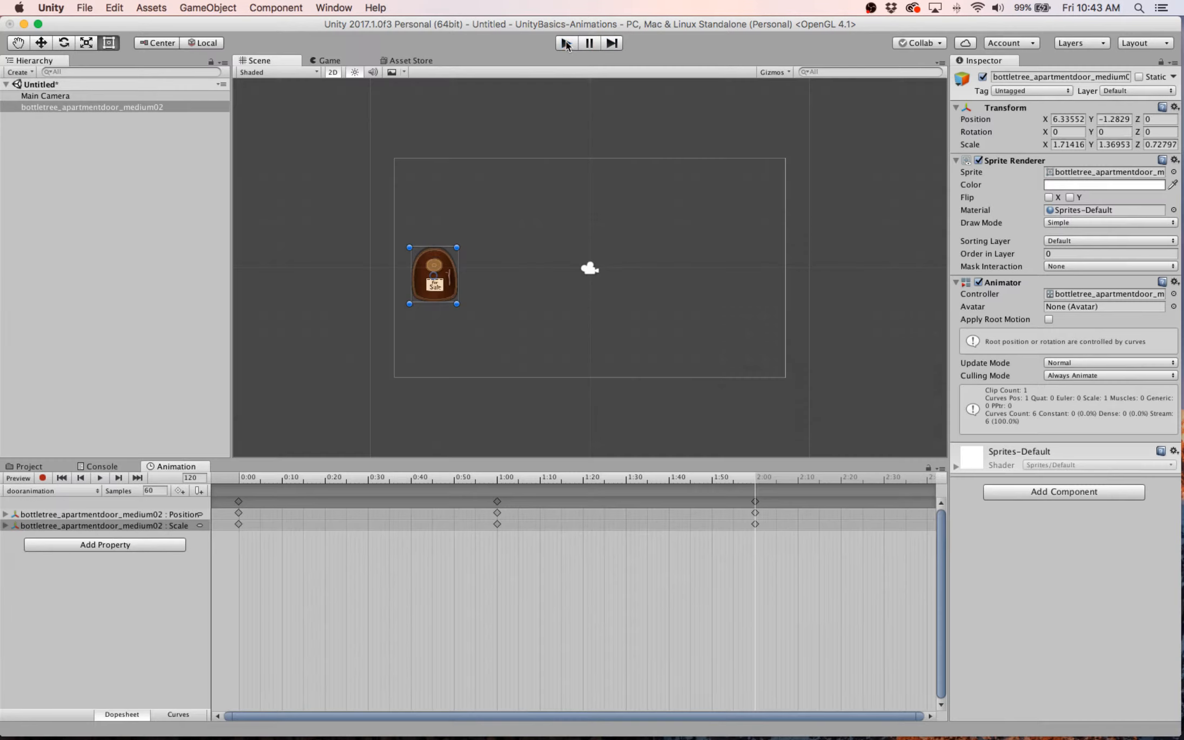
Start recording and copy the door's X scale value from the 0:00 key.
left_click(62, 477)
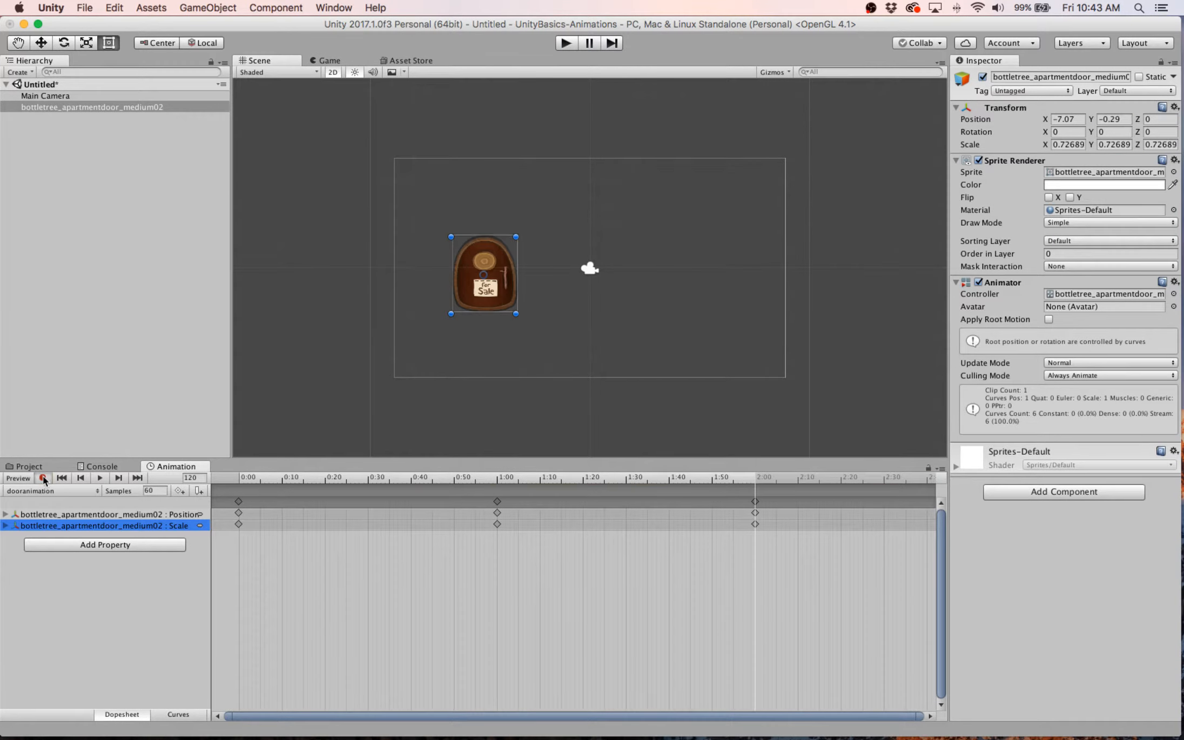
left_click(42, 478)
left_click(241, 478)
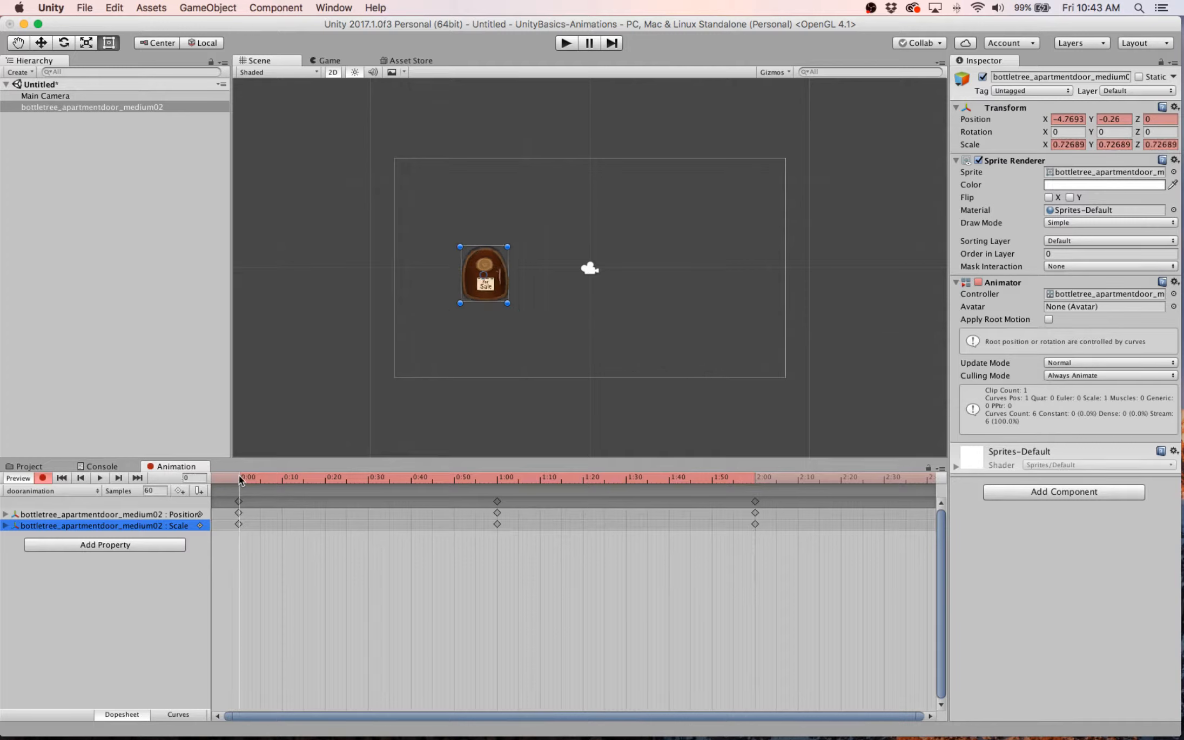
left_click(1071, 146)
right_click(1073, 149)
left_click(1097, 167)
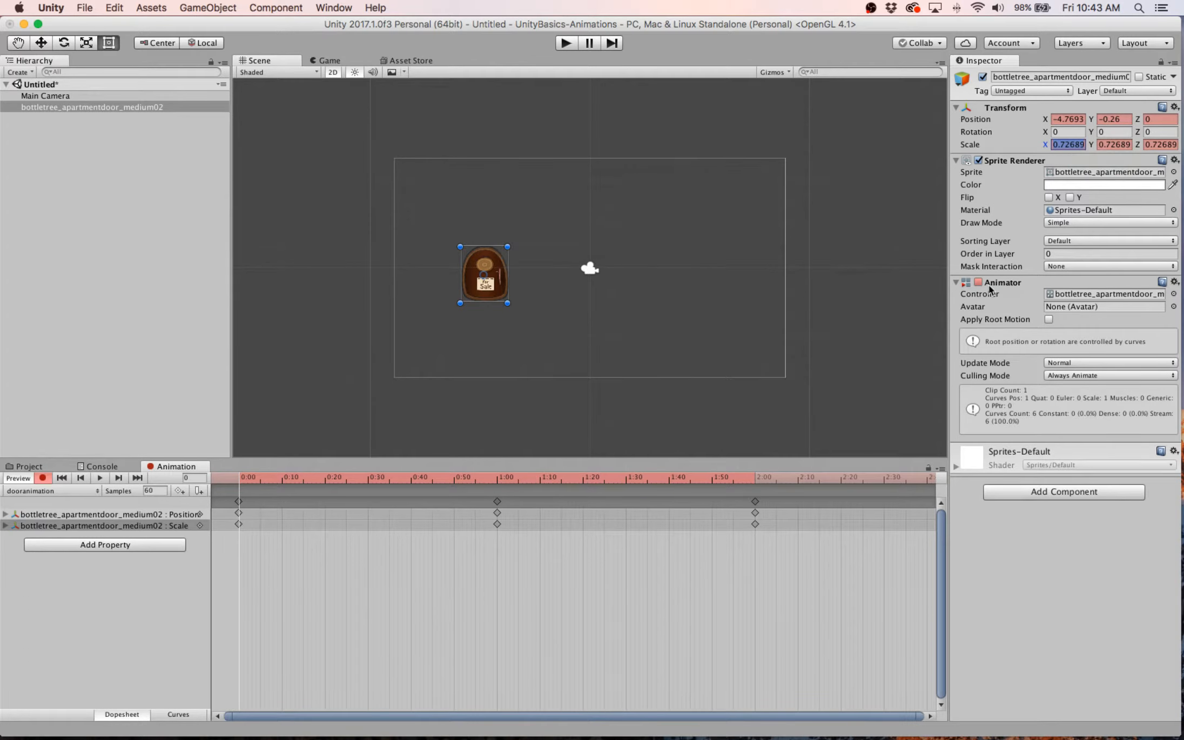
Paste the copied 0:00 scale value into the door's X, Y and Z scale at 2:00 and test-play the animation.
left_click(756, 479)
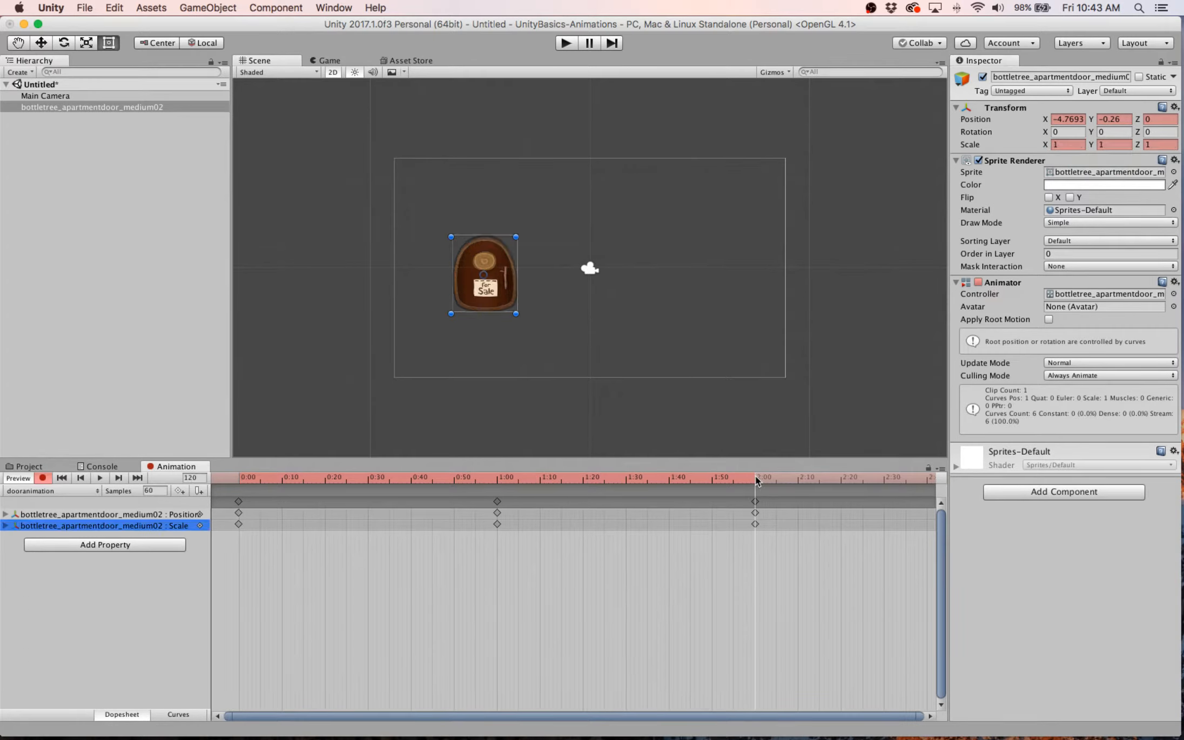
left_click(1054, 144)
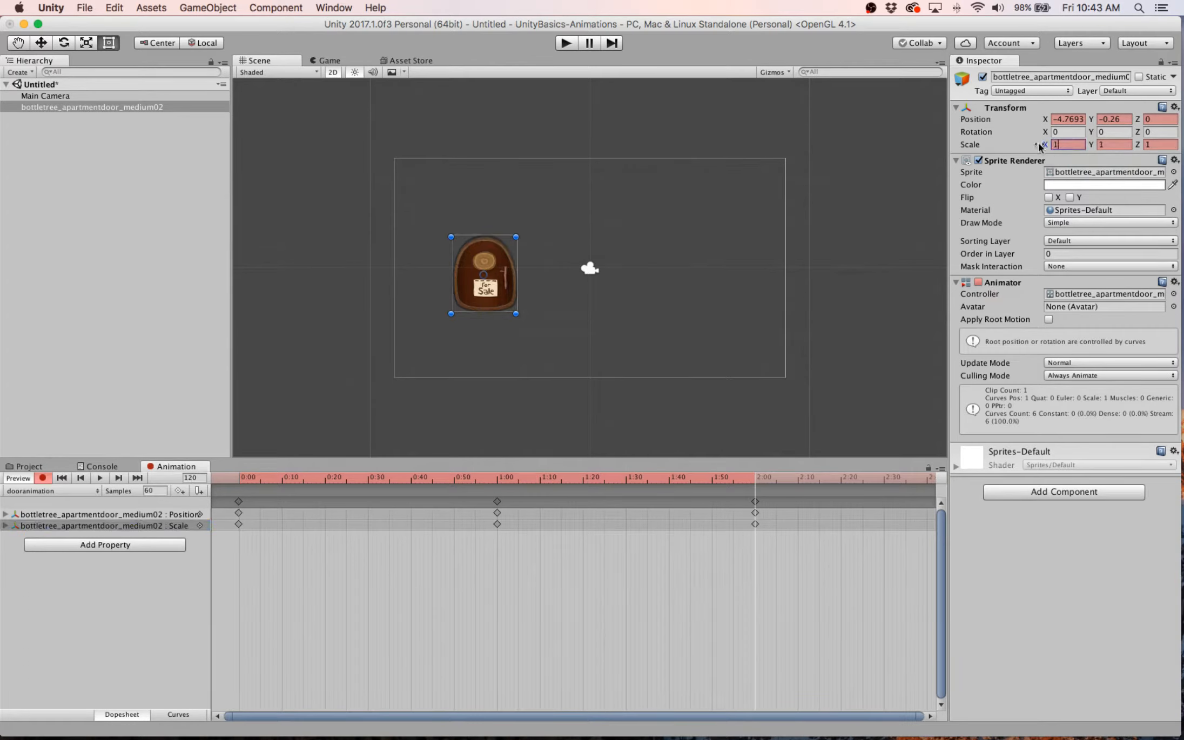
right_click(1067, 144)
left_click(1087, 173)
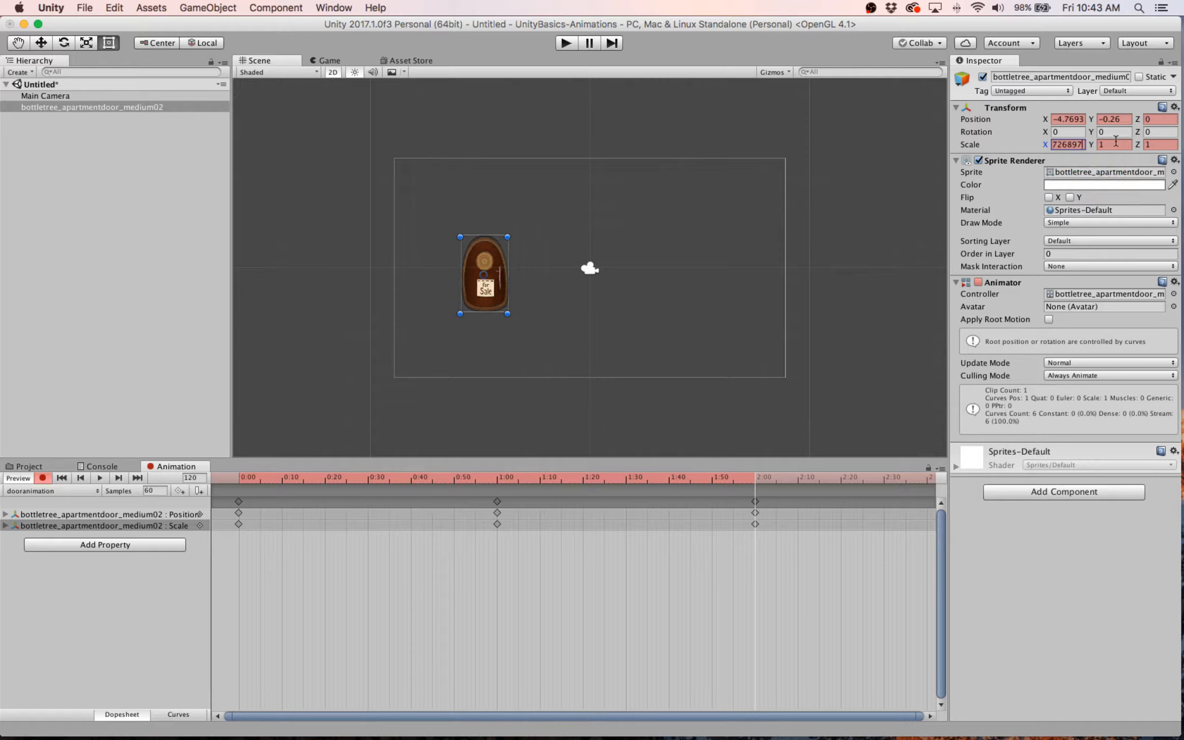
left_click(1116, 142)
right_click(1107, 145)
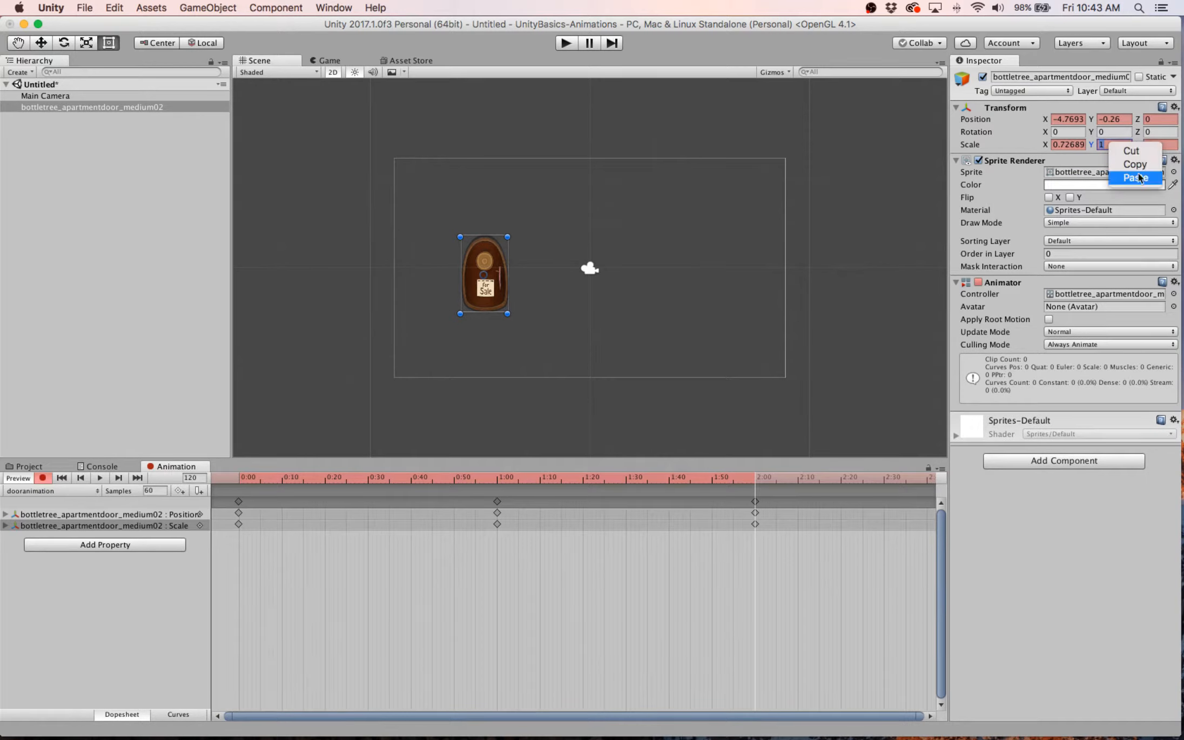
left_click(1135, 177)
left_click(1141, 146)
right_click(1158, 146)
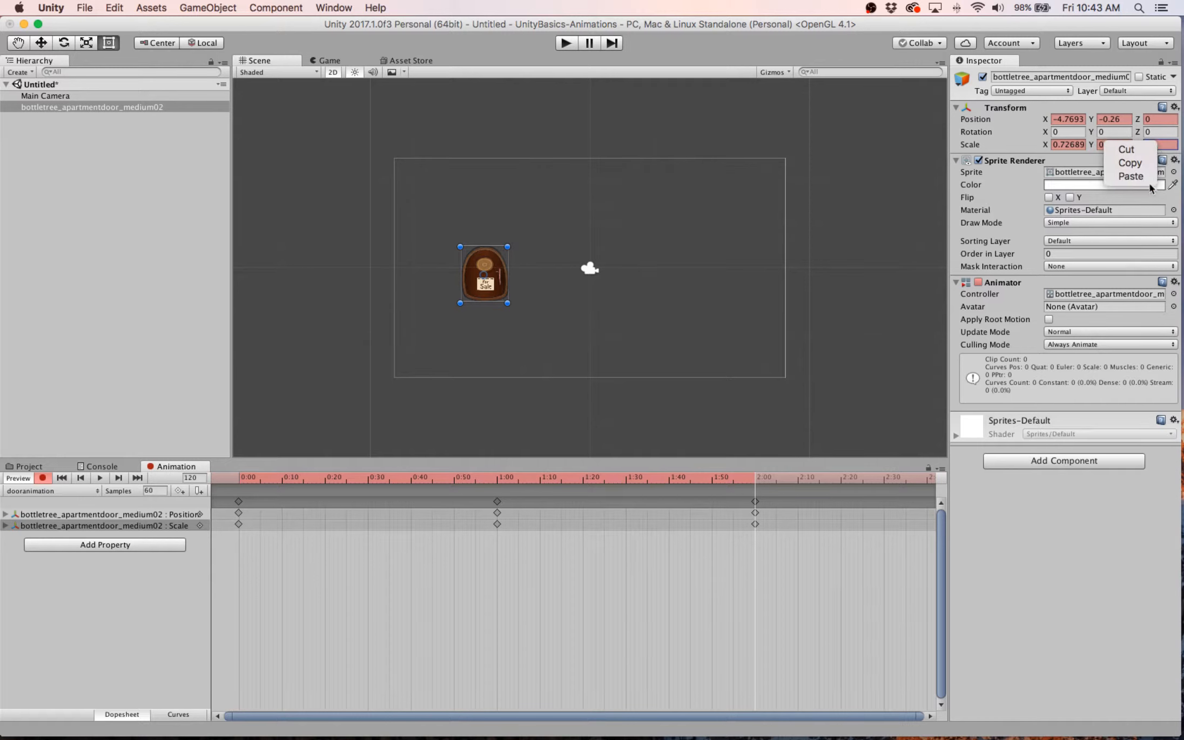
left_click(1134, 177)
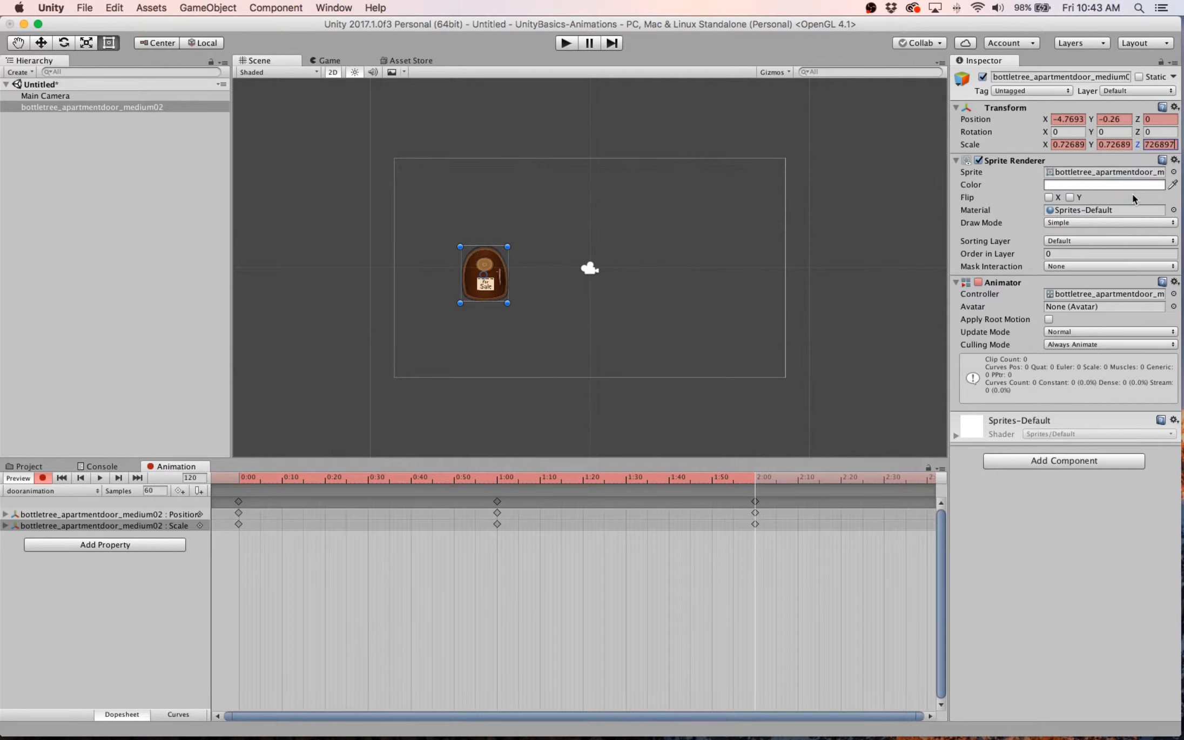
left_click(567, 46)
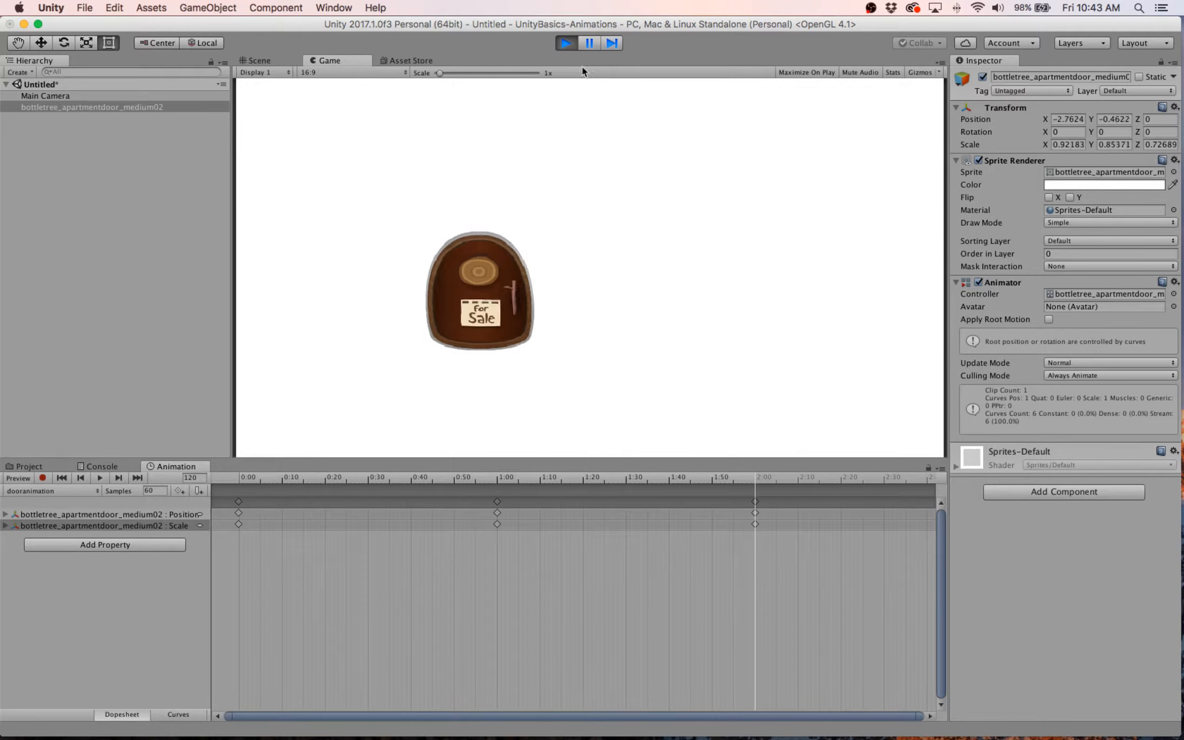
left_click(566, 43)
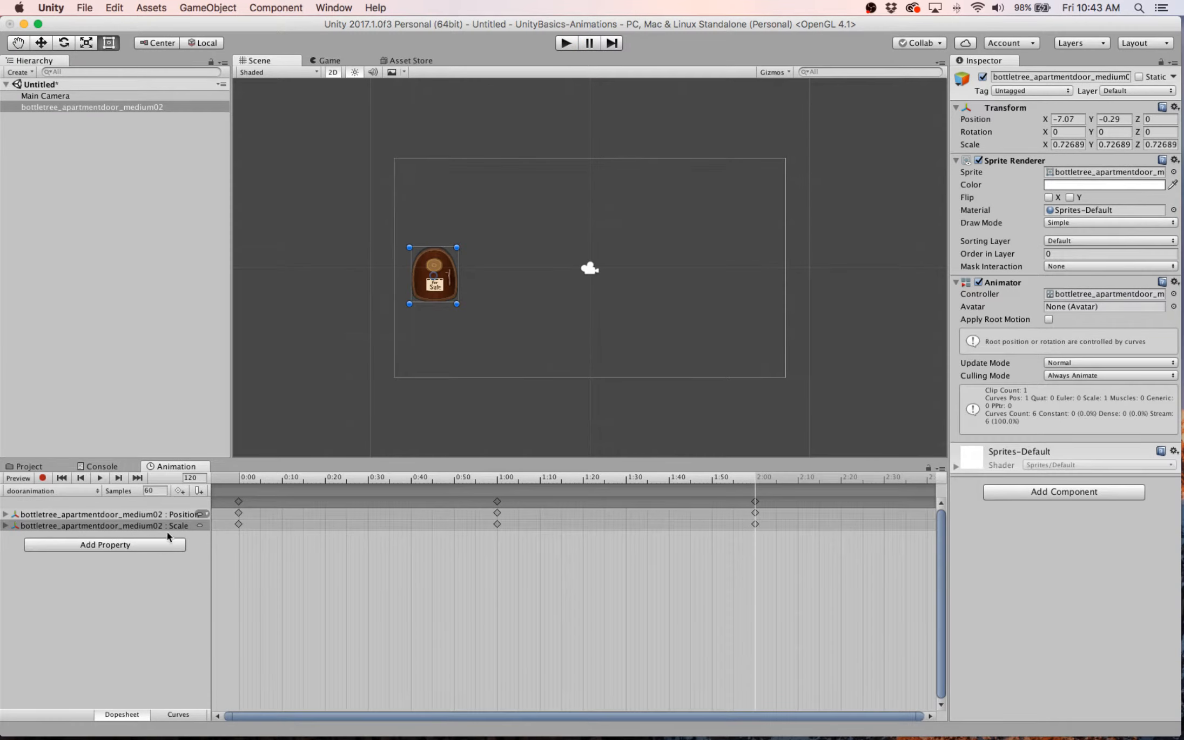
Go to 1:00 with recording off and set the door's Z rotation to 180.
left_click(164, 516)
left_click(172, 527)
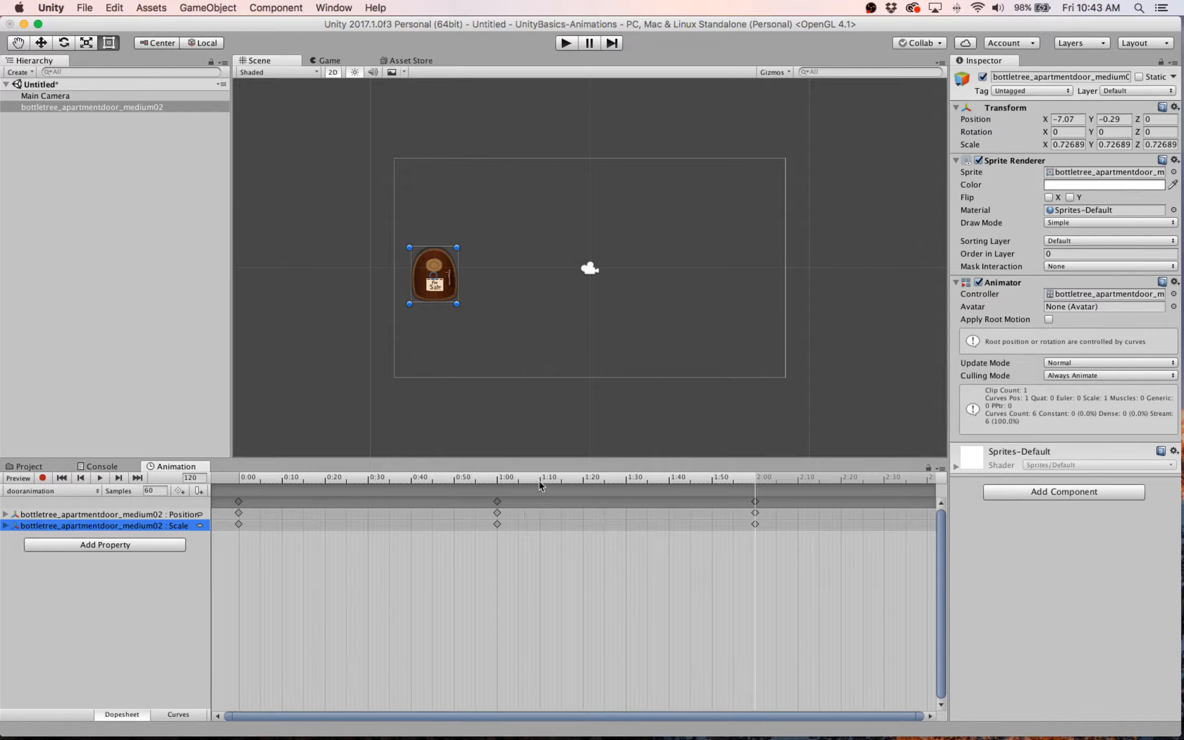
left_click(497, 480)
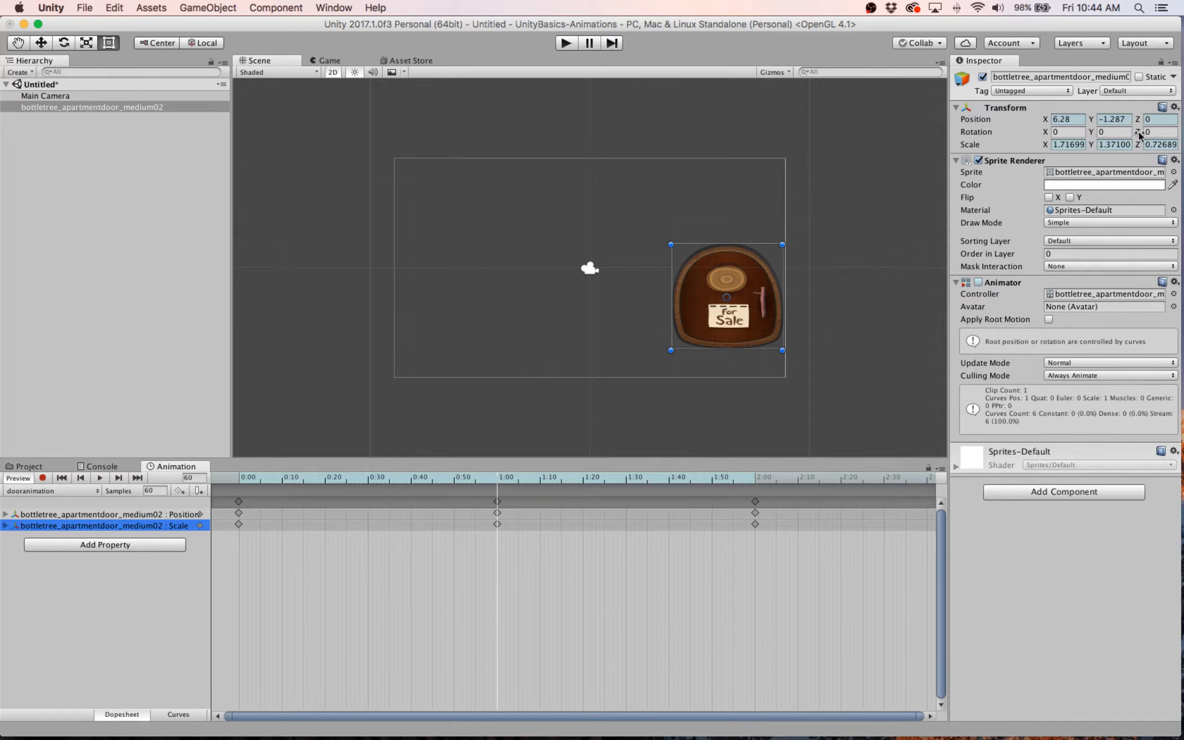
left_click_drag(1139, 133, 172, 338)
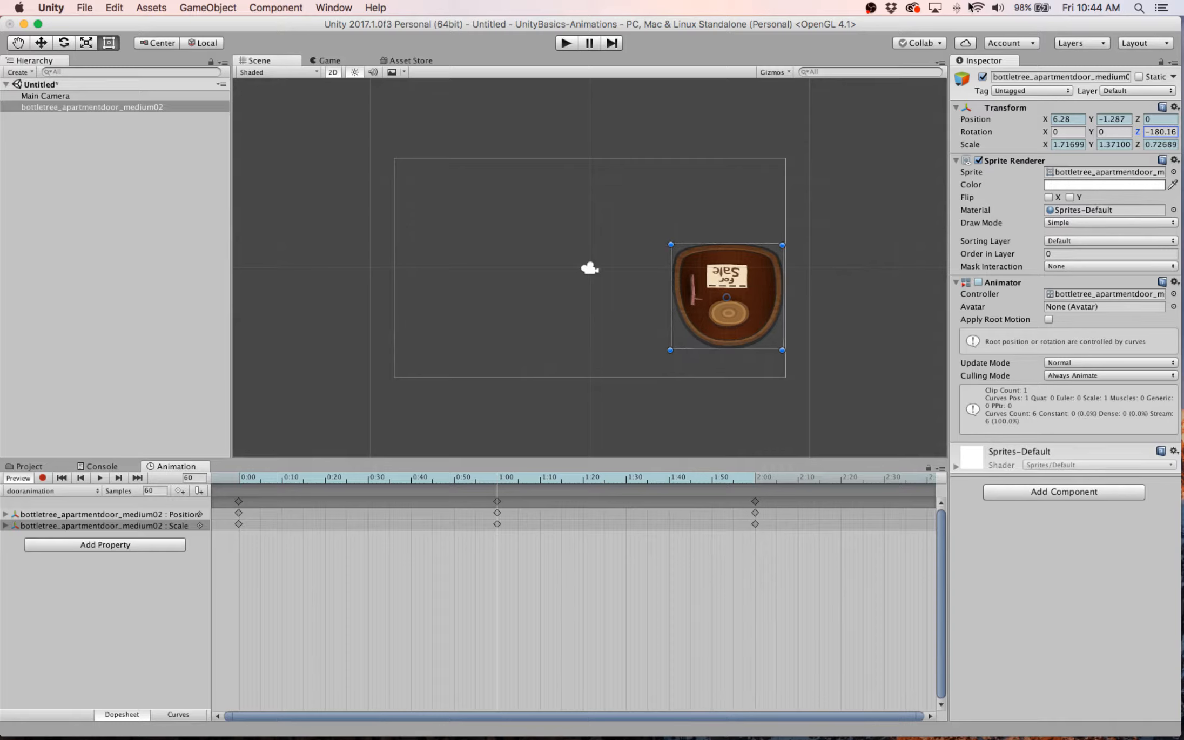
double_click(1155, 131)
left_click(1155, 131)
left_click_drag(1173, 132, 1118, 135)
type("1806")
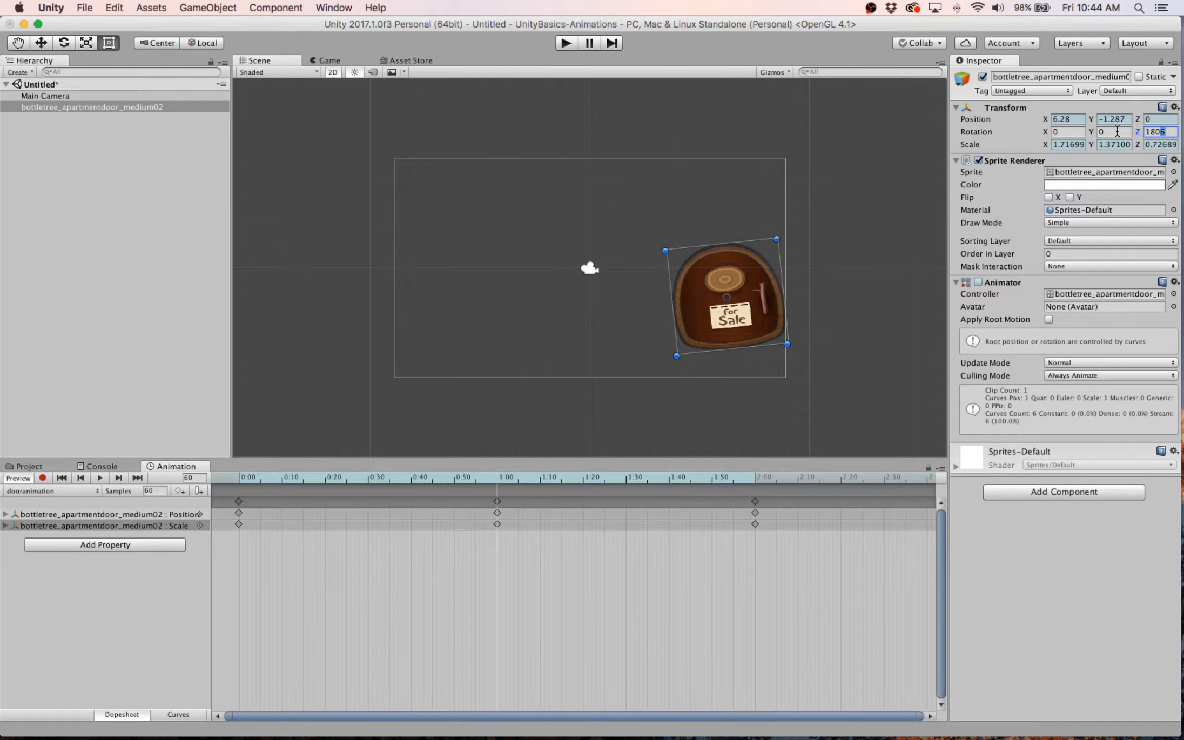
key("BackSpace")
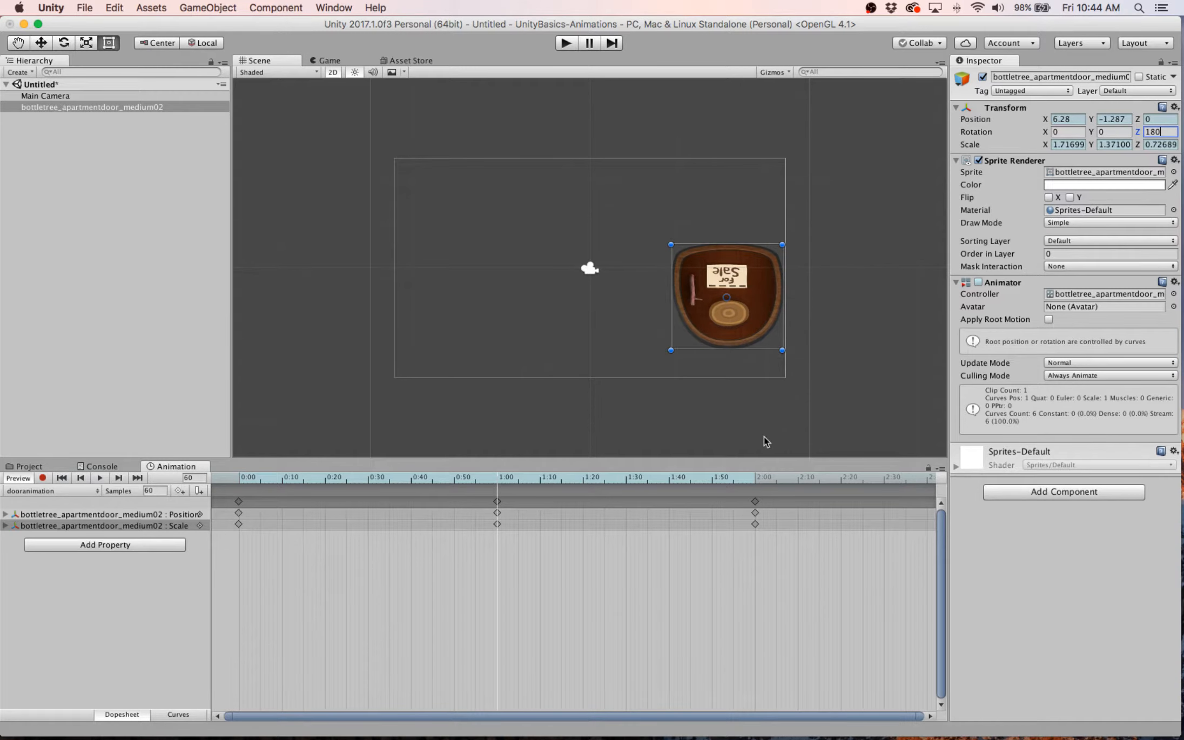
Record a door Z rotation of 0 at 0:00, check the door at 1:00 and 2:00, and test-play.
left_click(43, 478)
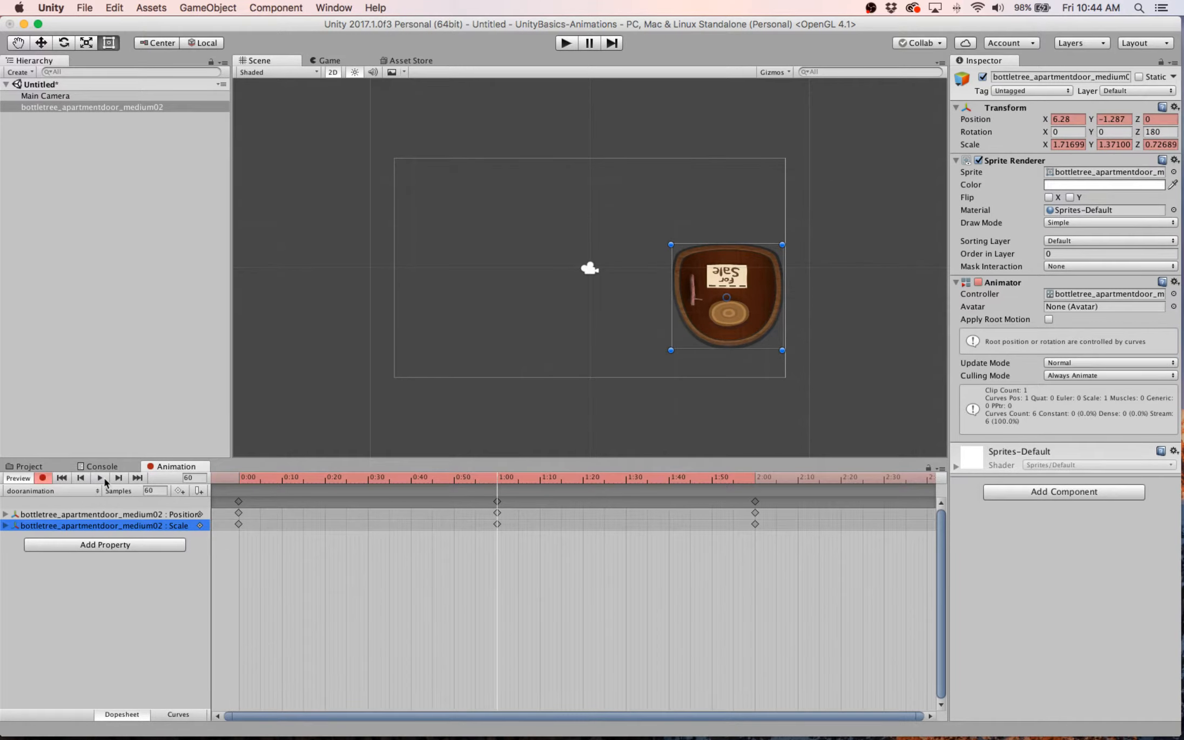
left_click(239, 478)
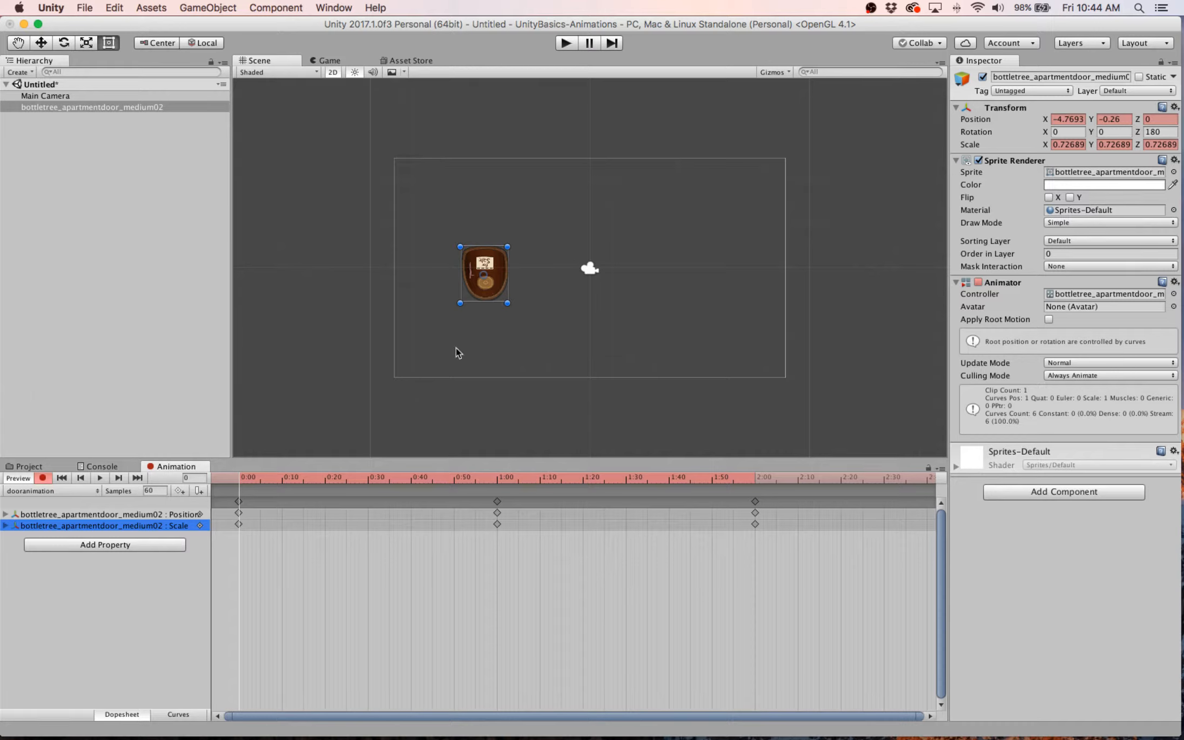
left_click(1164, 132)
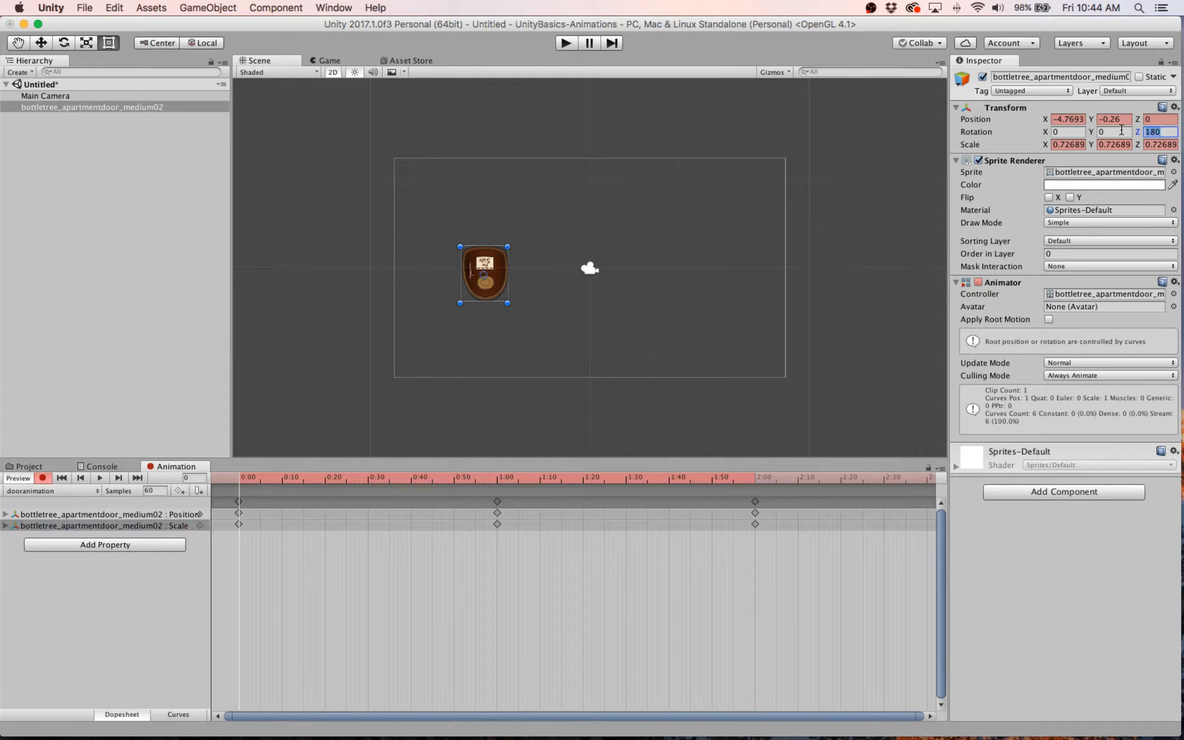
type("0")
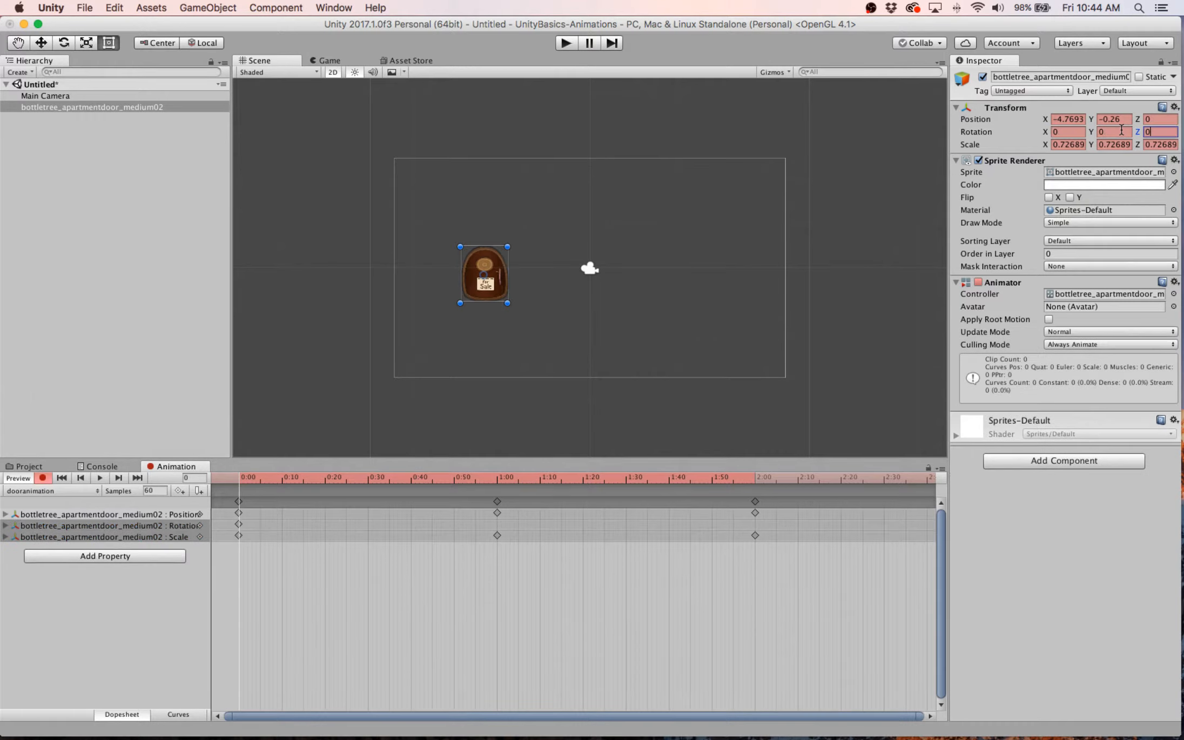
left_click(497, 479)
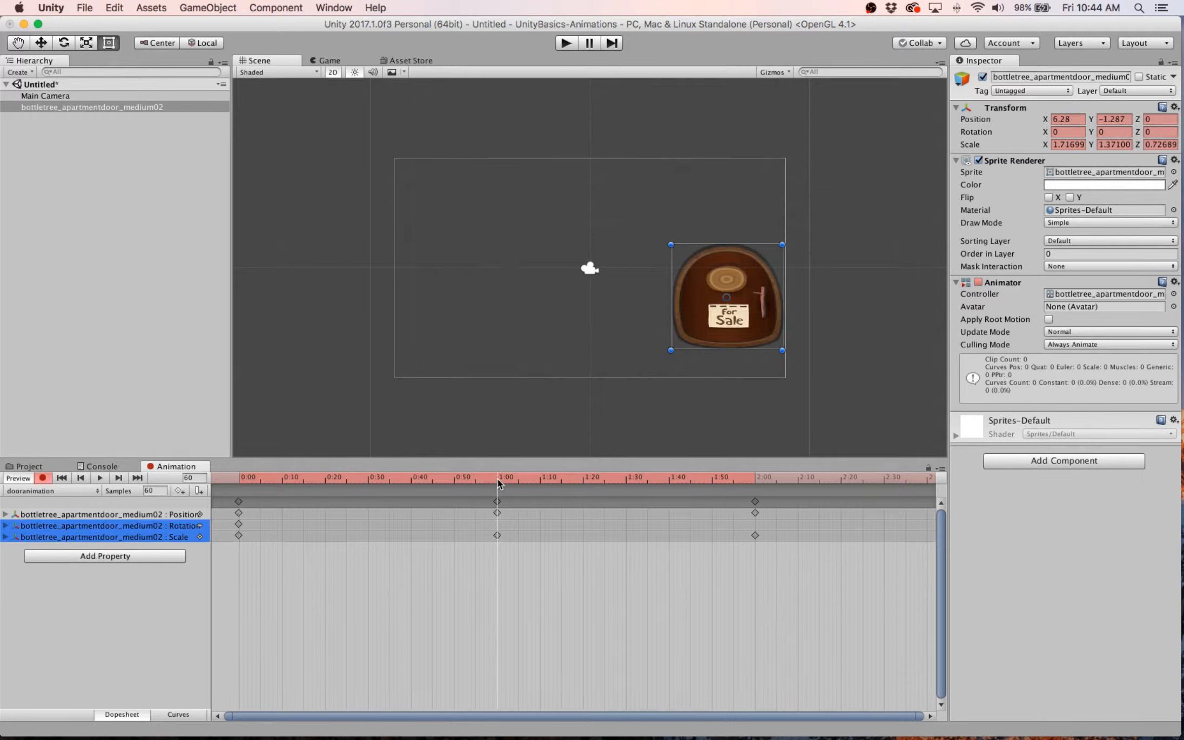
left_click(756, 478)
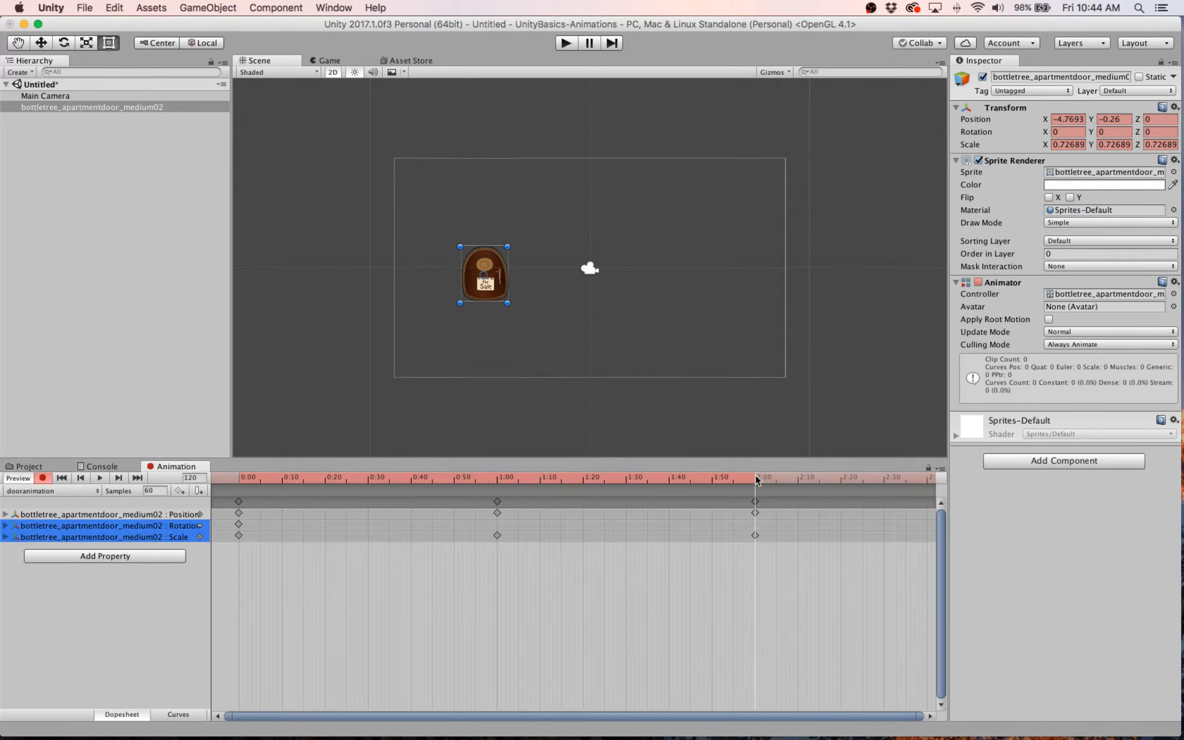
left_click(562, 46)
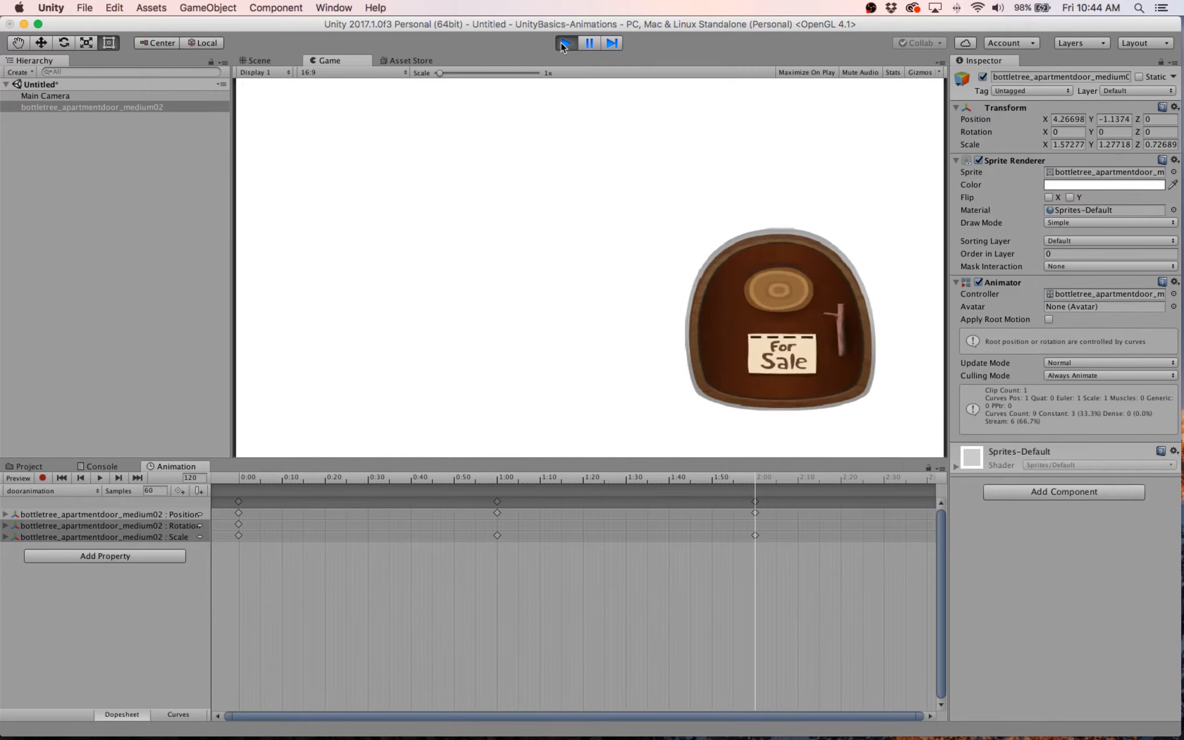
left_click(564, 44)
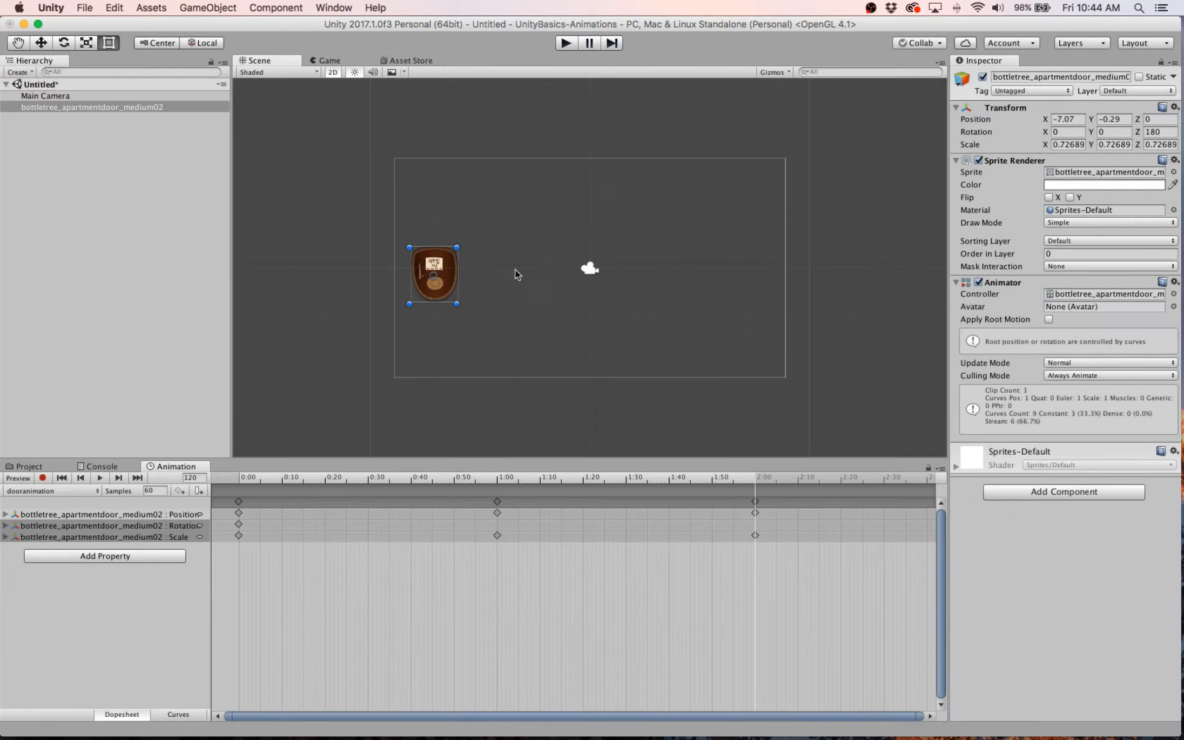
Resume recording and key the door's Z rotation at 180 at 1:00.
left_click(42, 478)
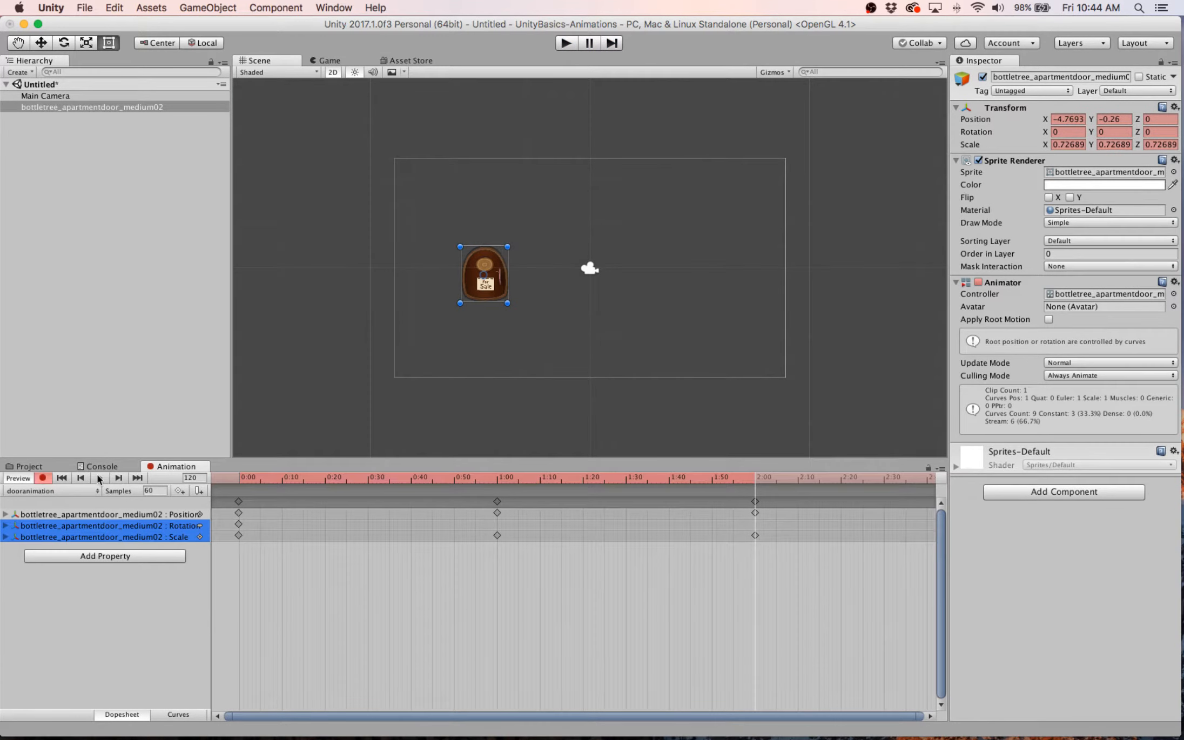
left_click(139, 526)
left_click(498, 481)
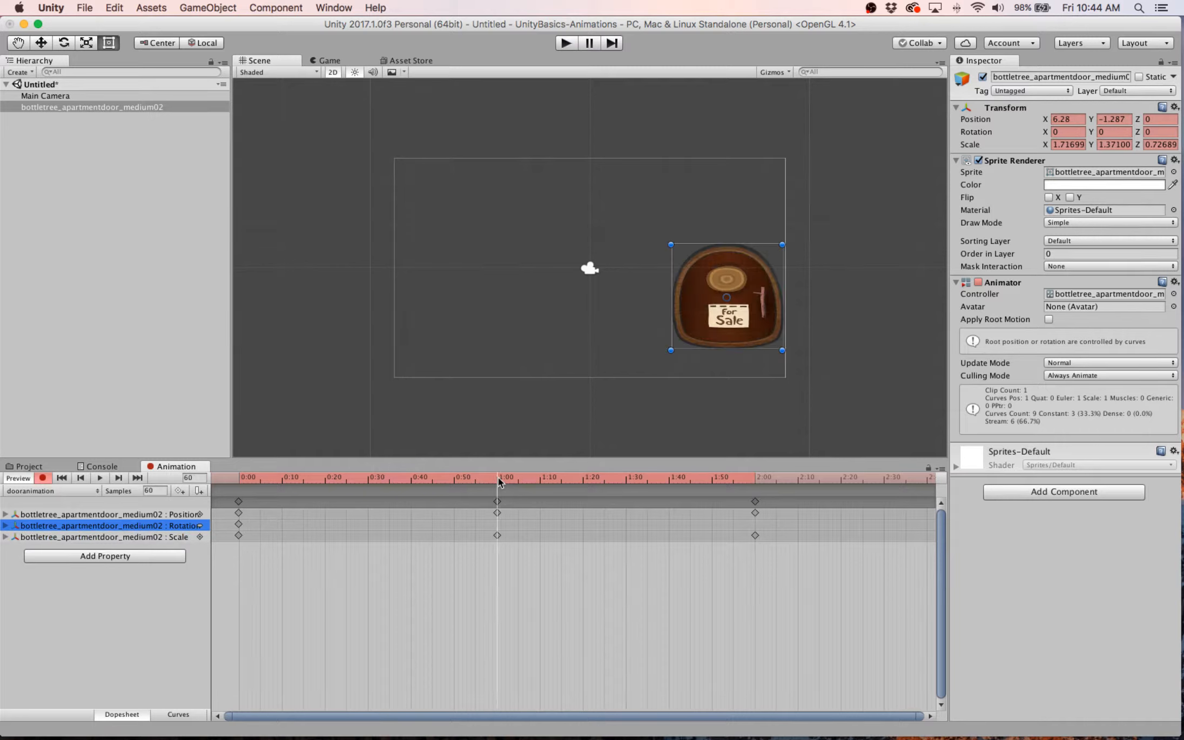
left_click(1160, 132)
type("1")
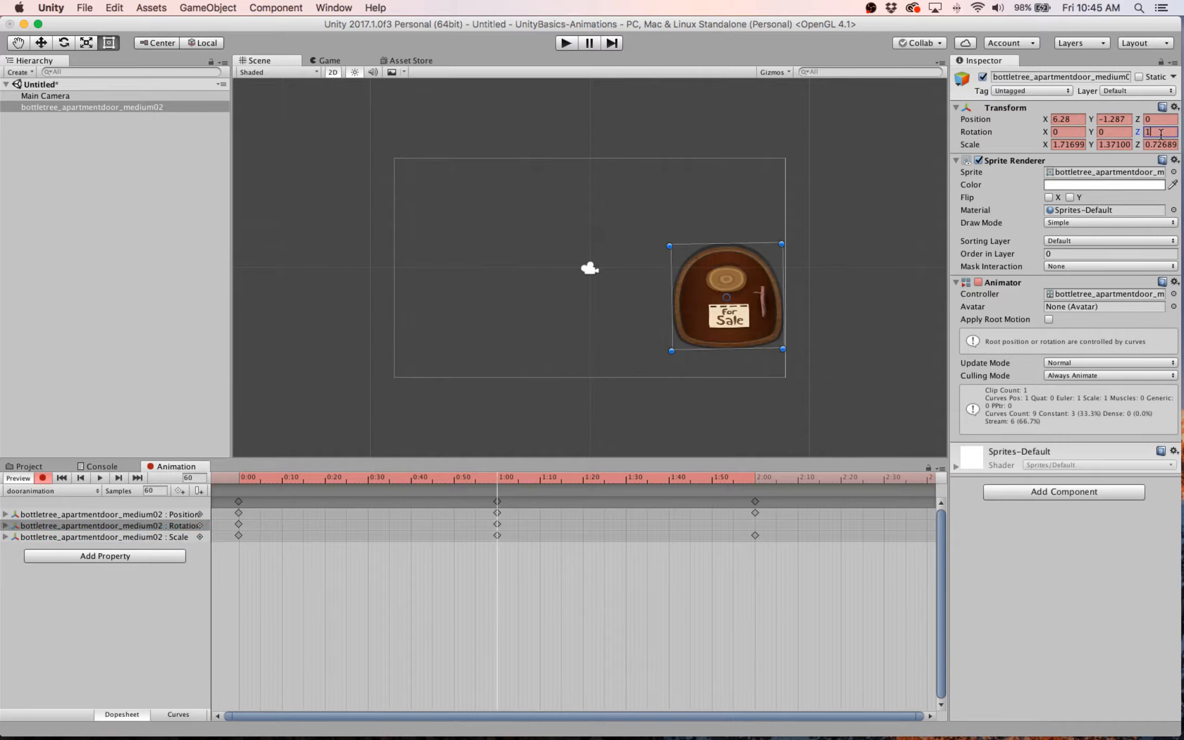
type("80")
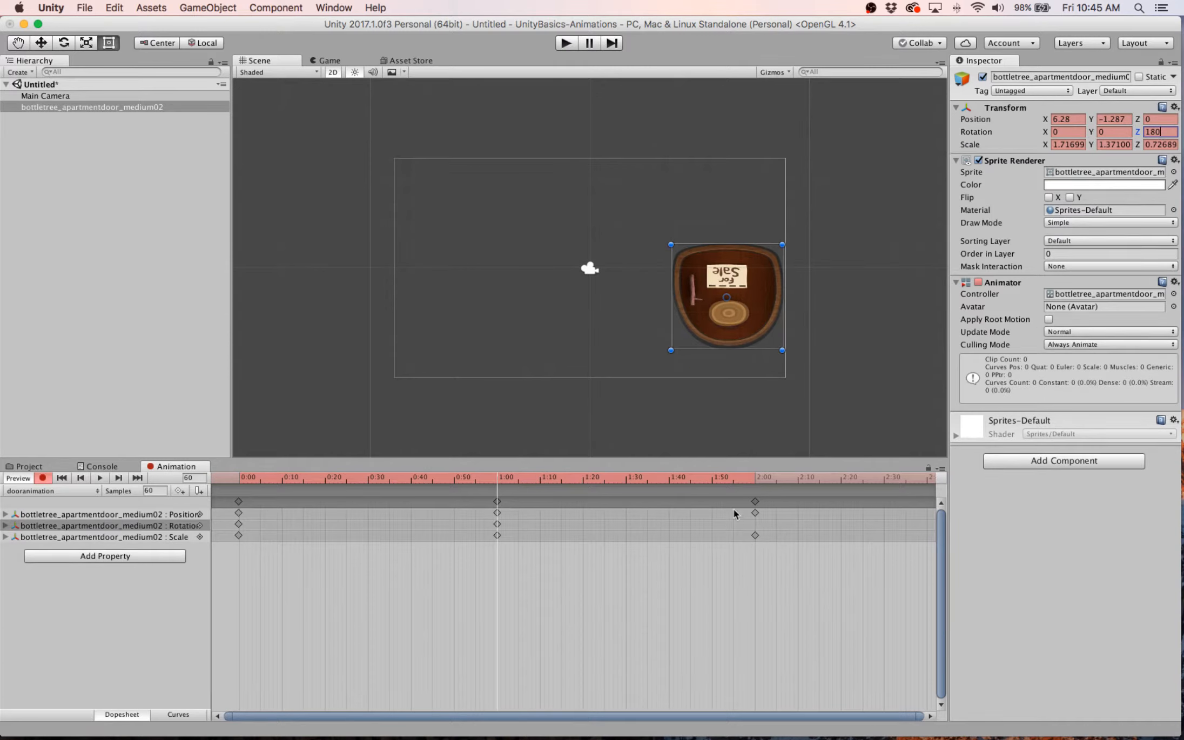
Record a door Z rotation of 0 at 2:00.
left_click(757, 483)
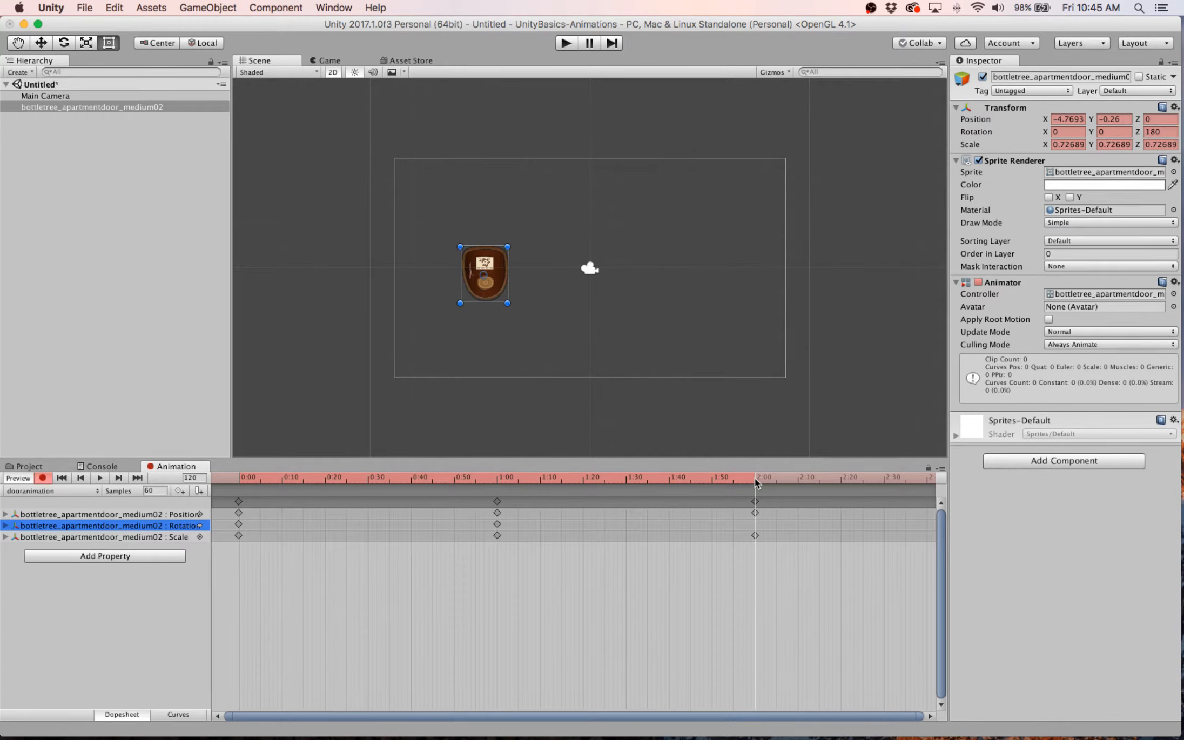
left_click(1170, 132)
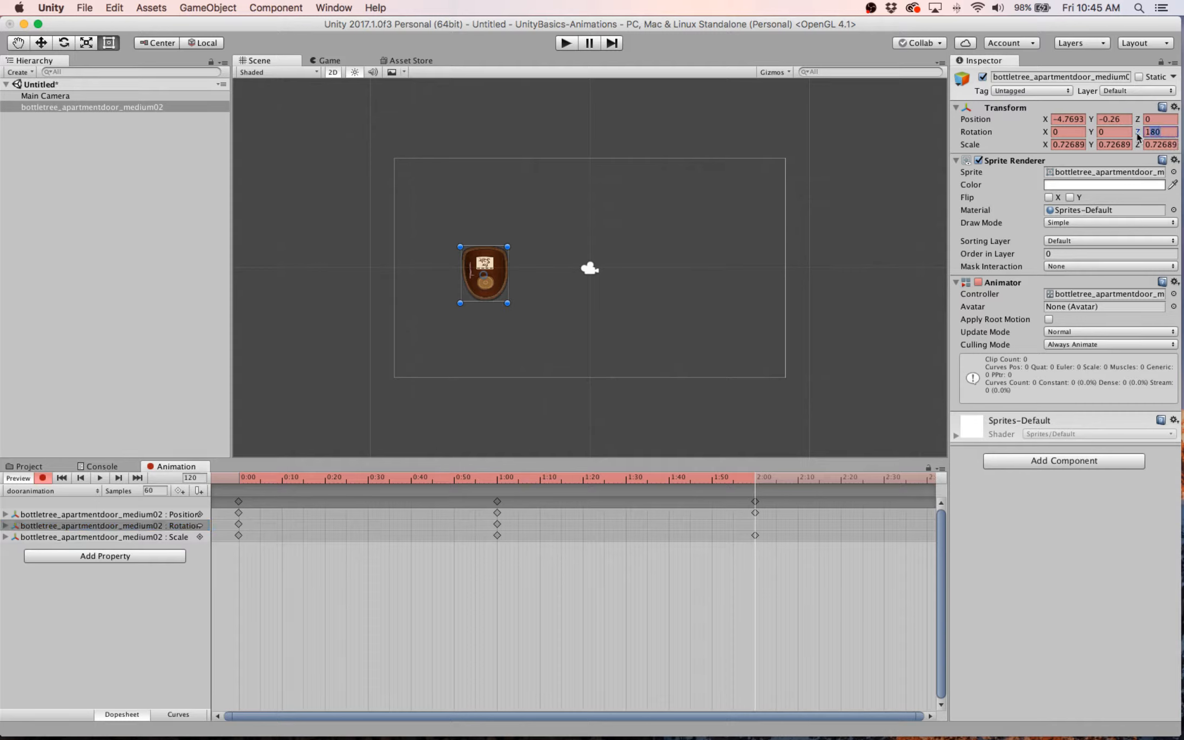
type("0")
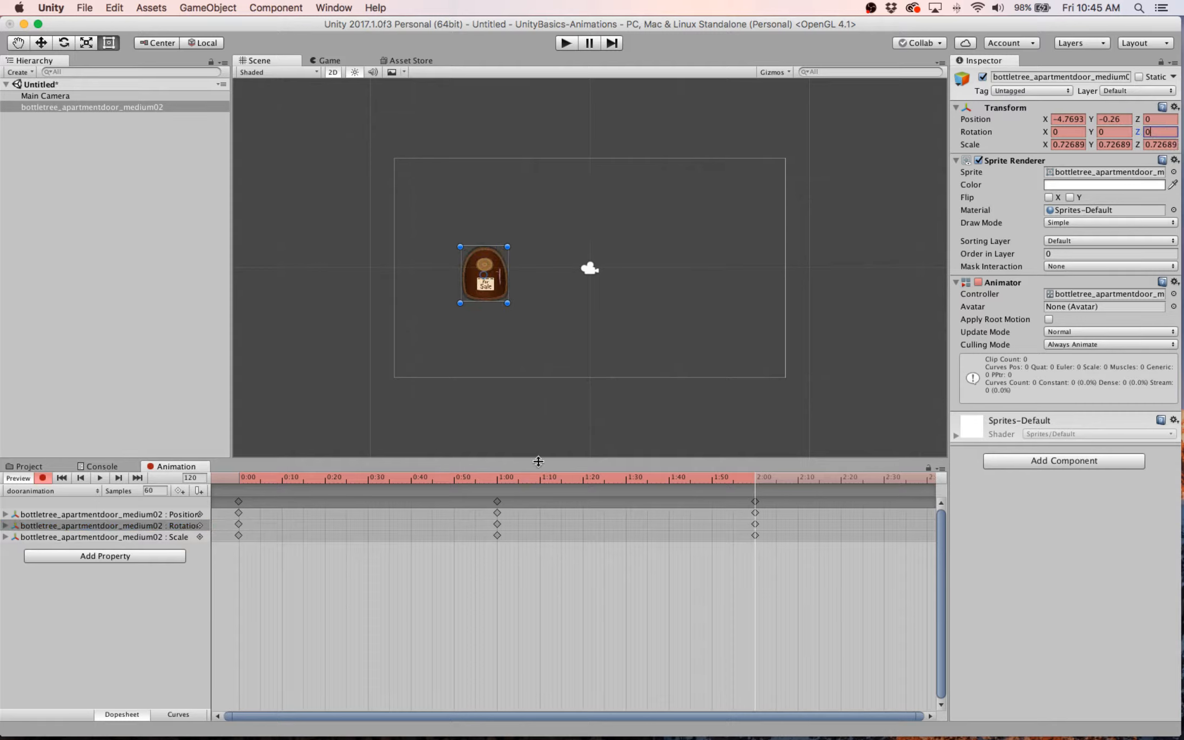
Review the door's rotation at 1:00 and 0:00, test-play the animation and stop playback.
left_click(497, 482)
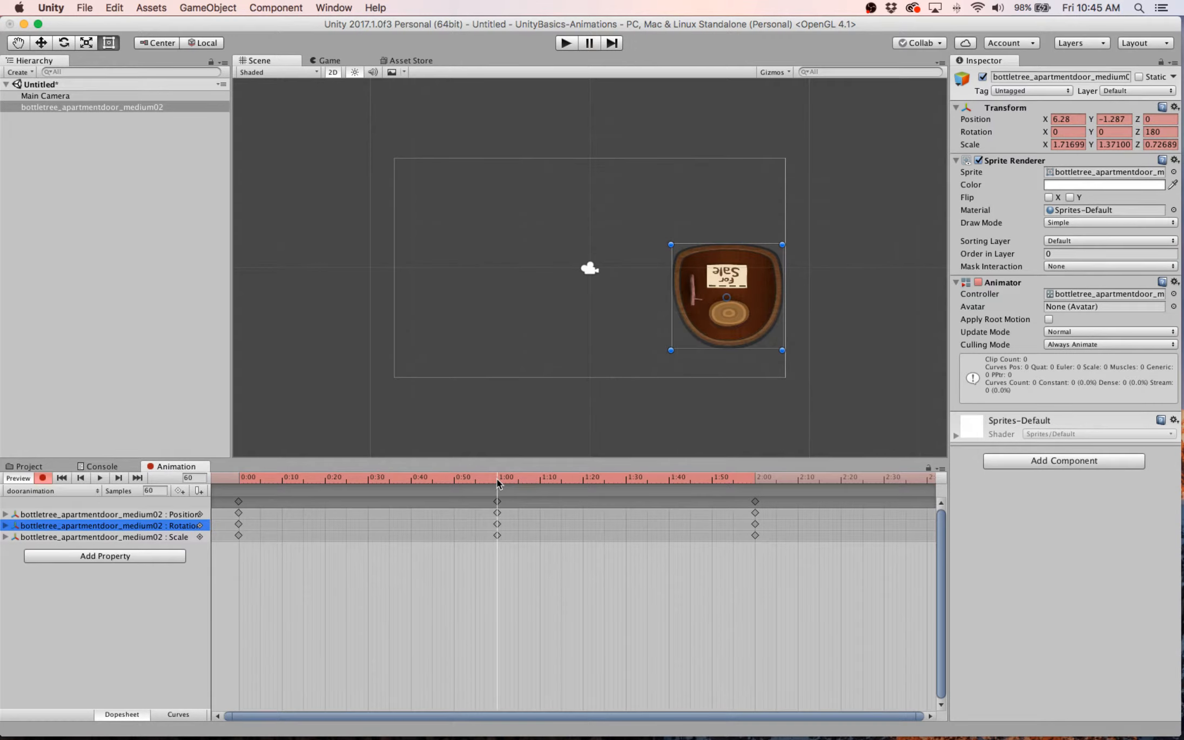
left_click(239, 484)
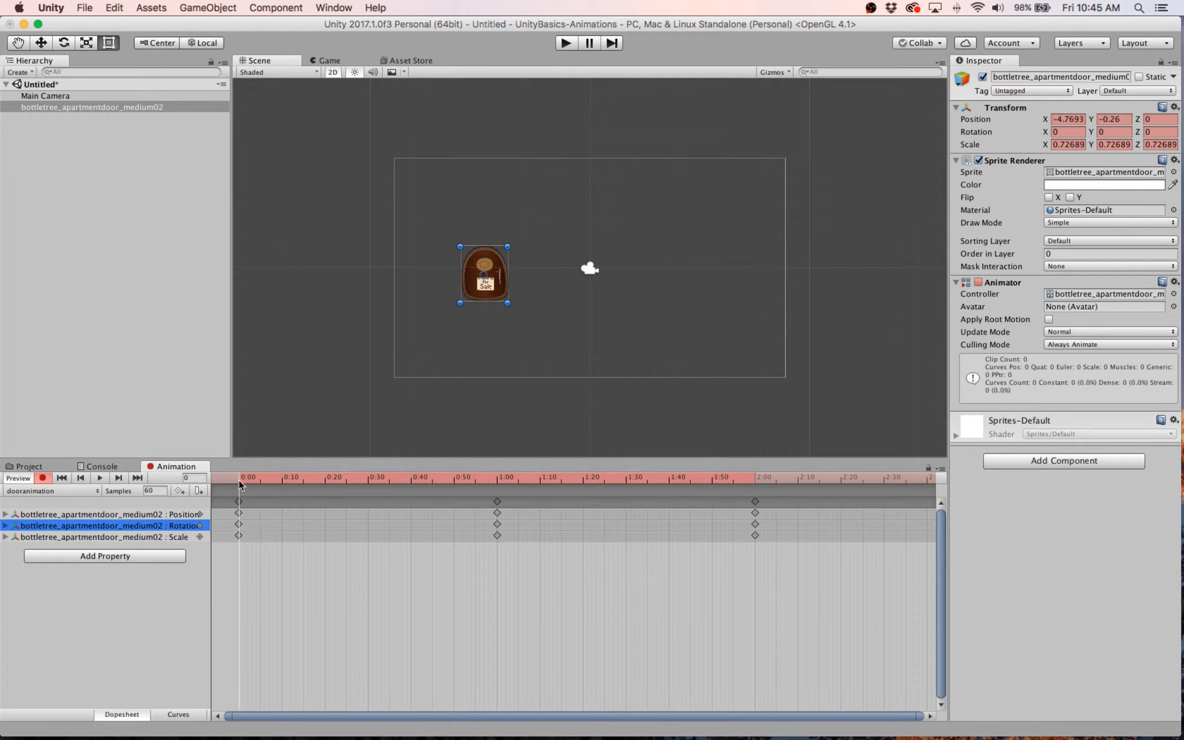
left_click(566, 44)
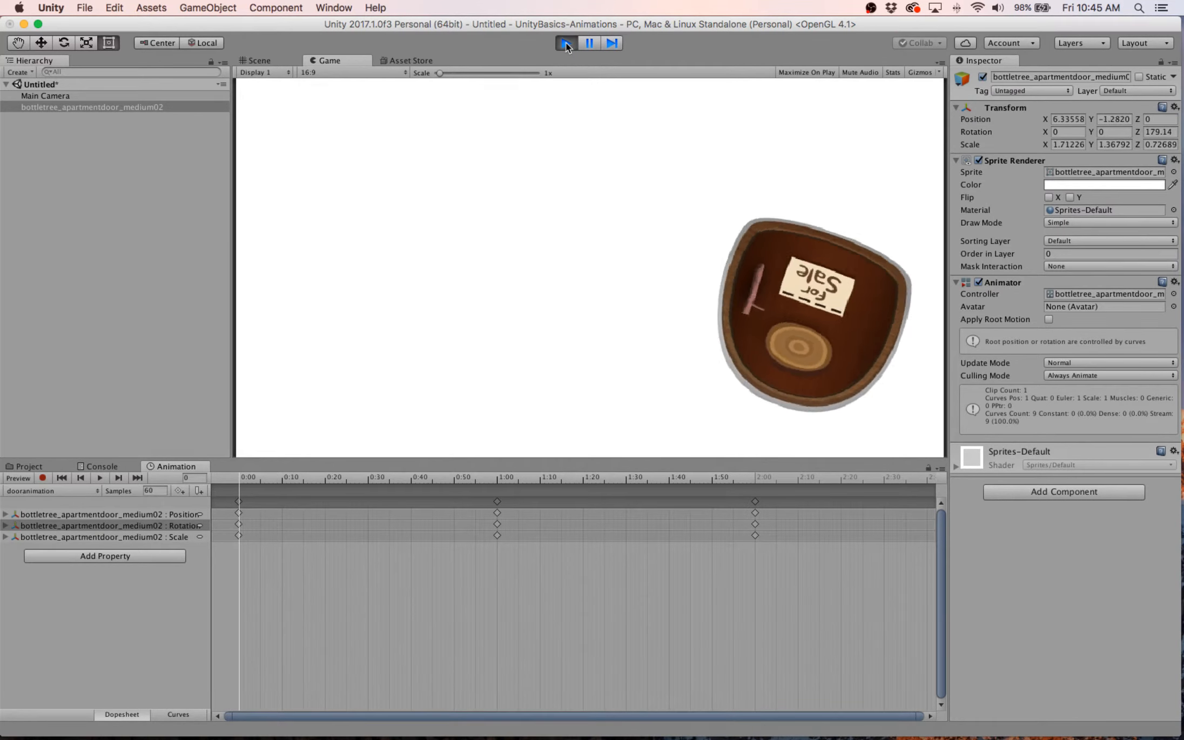
left_click(566, 43)
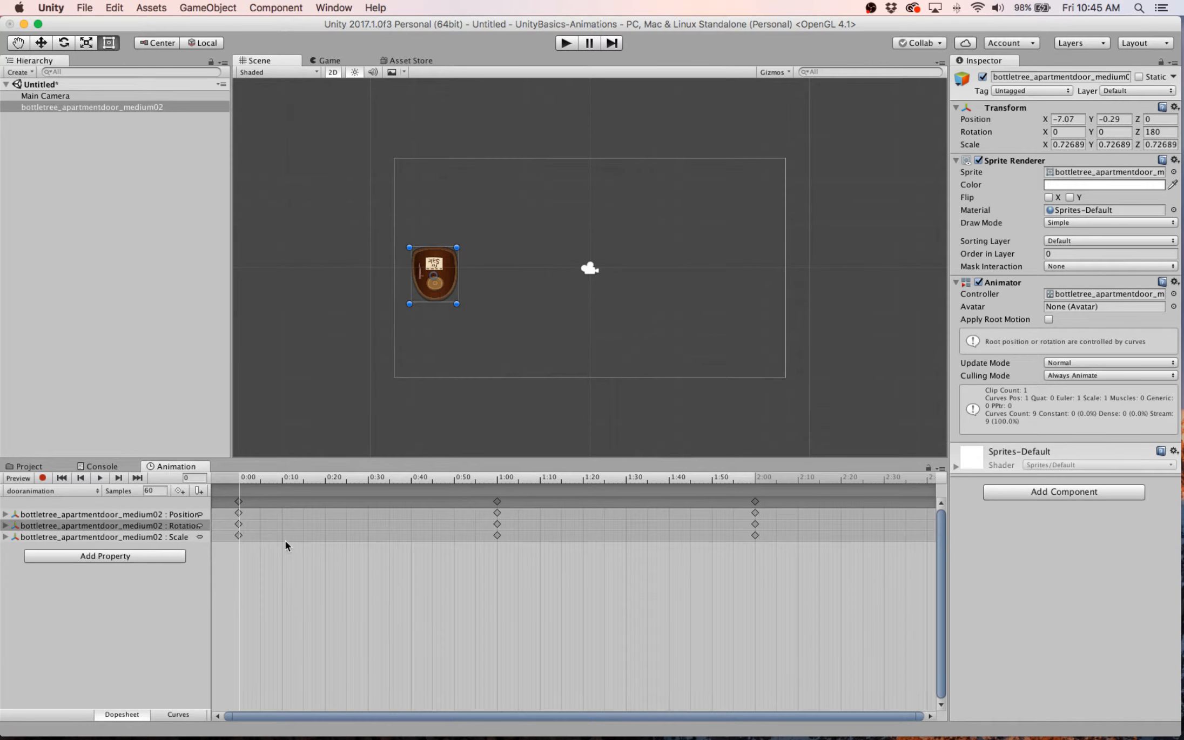
Save the current scene as 1 and create a new empty scene.
key("super+s")
type("1")
key("Return")
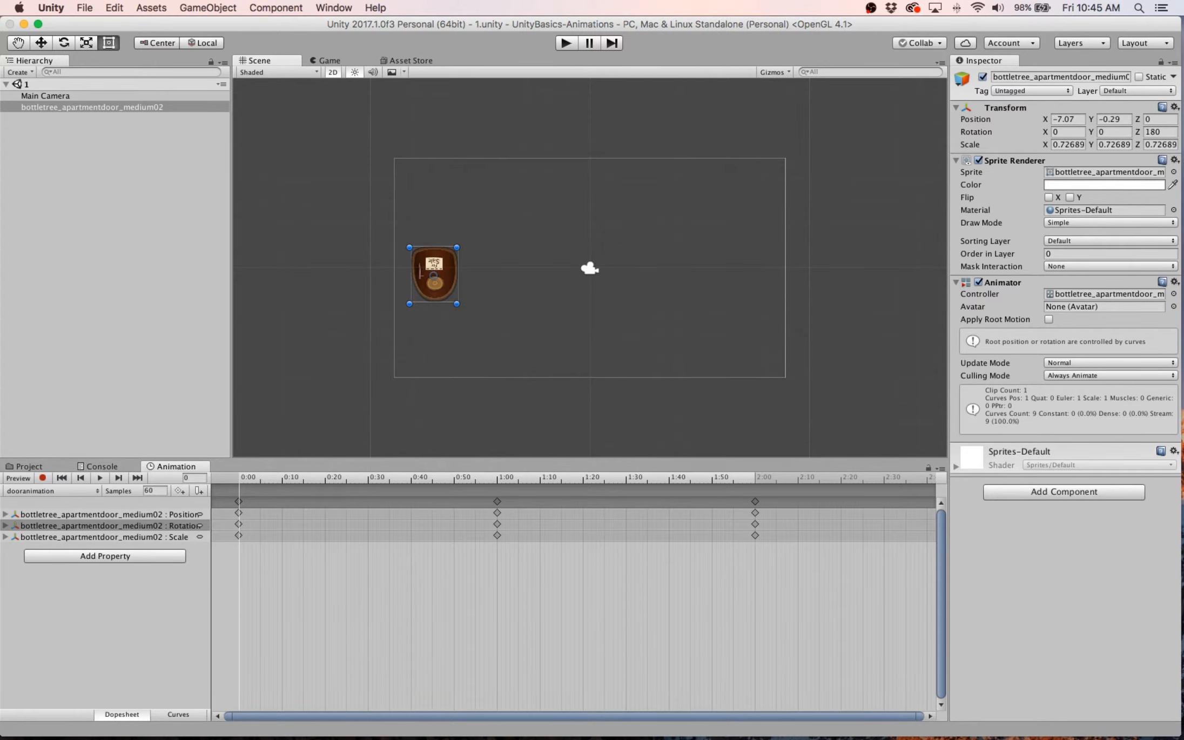
left_click(87, 9)
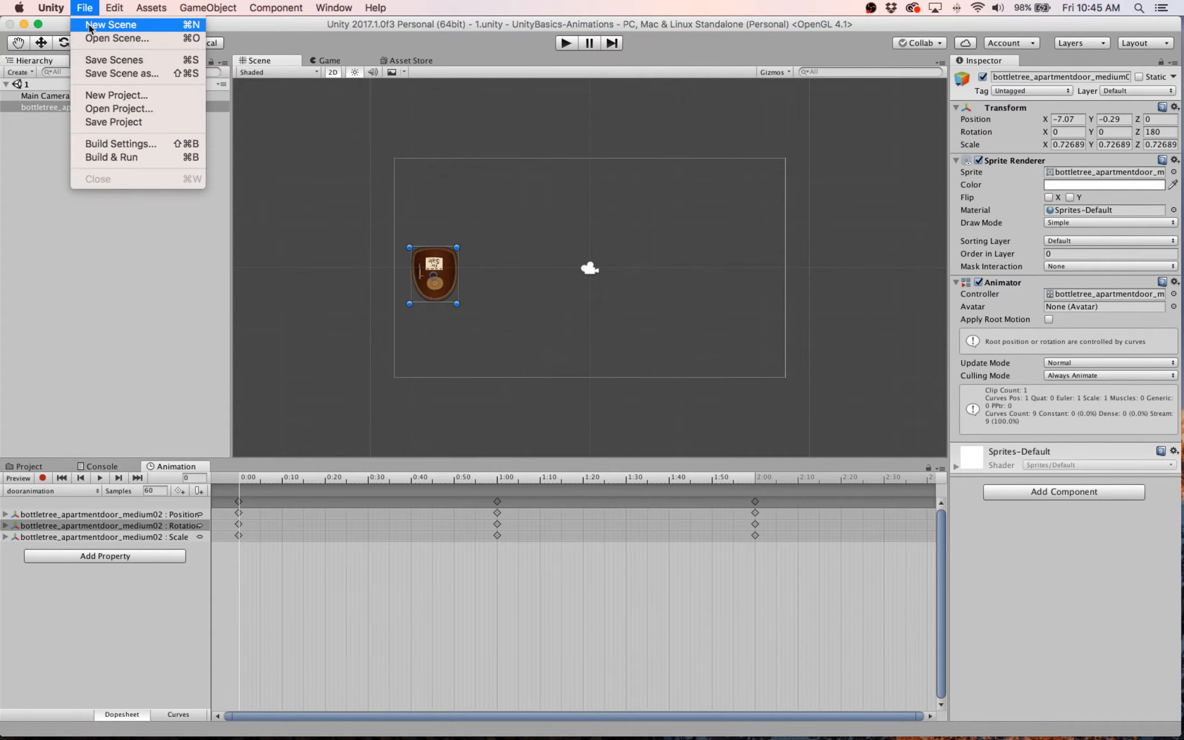
left_click(88, 23)
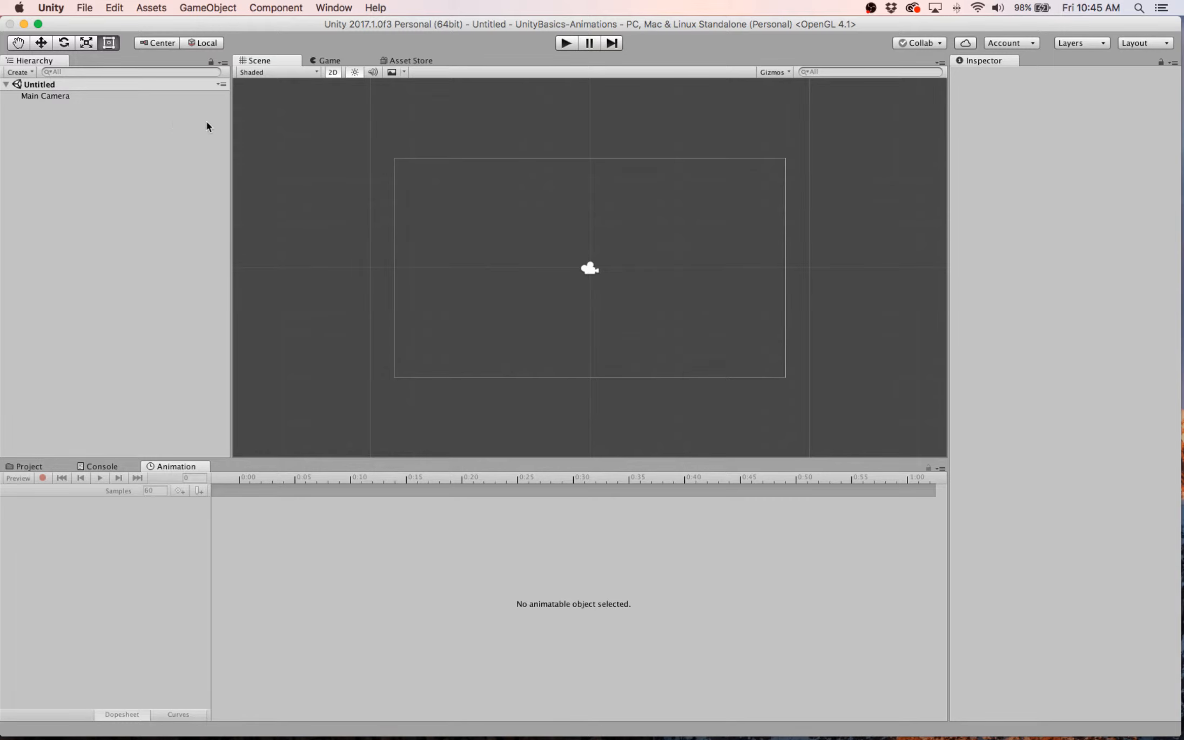
Switch to Finder and import bg2_mudflat1.png and bg2_mudflat2.png from the firebog-png folder into the Unity project's Assets.
key("super+Tab")
key("super+Tab")
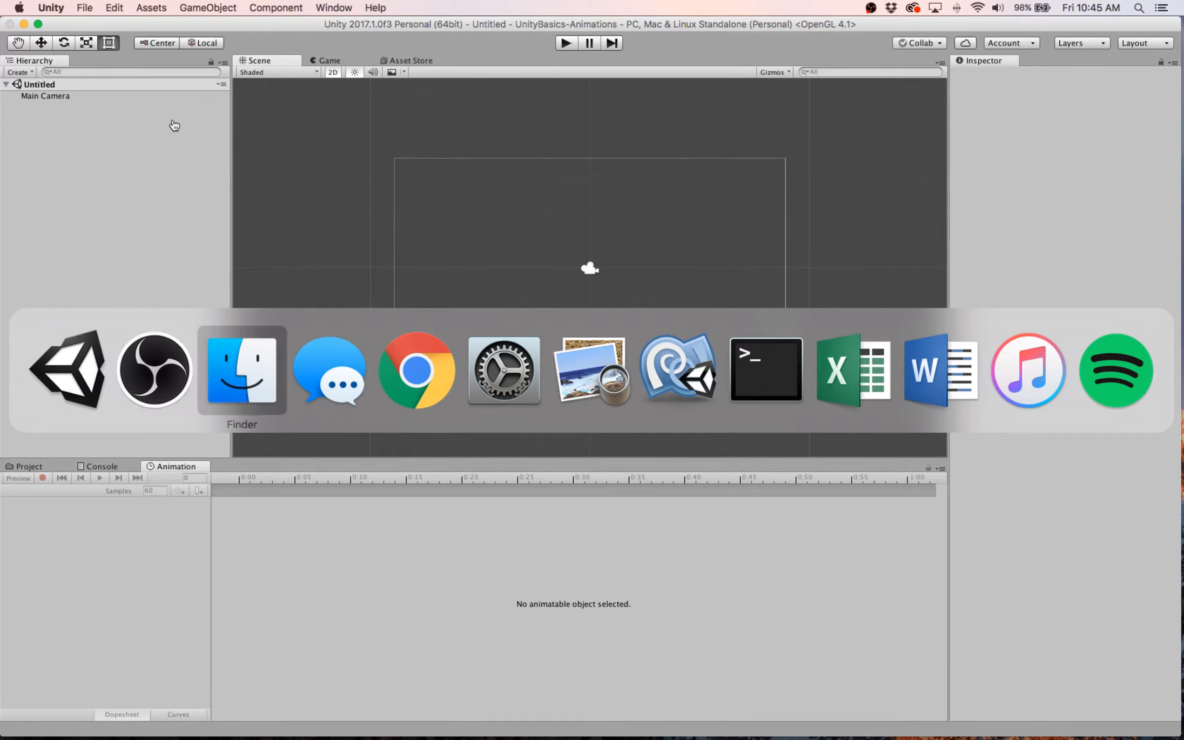
left_click_drag(625, 297, 417, 541)
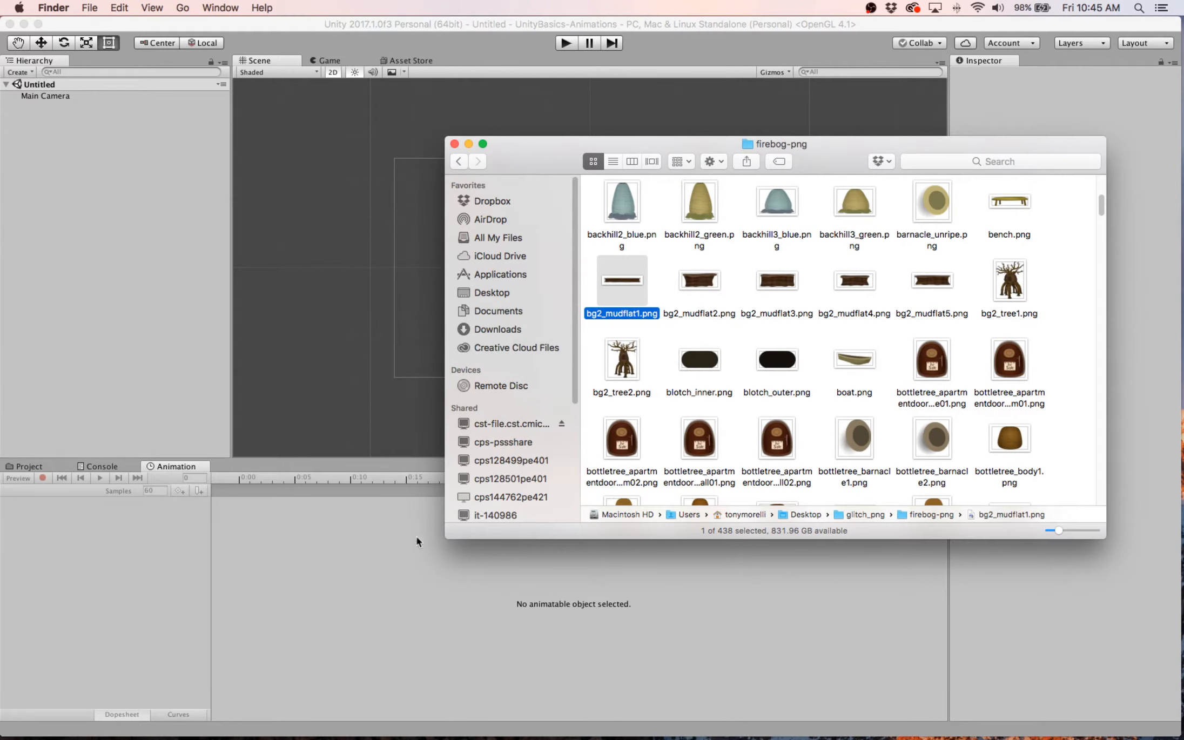
left_click(16, 468)
key("super+Tab")
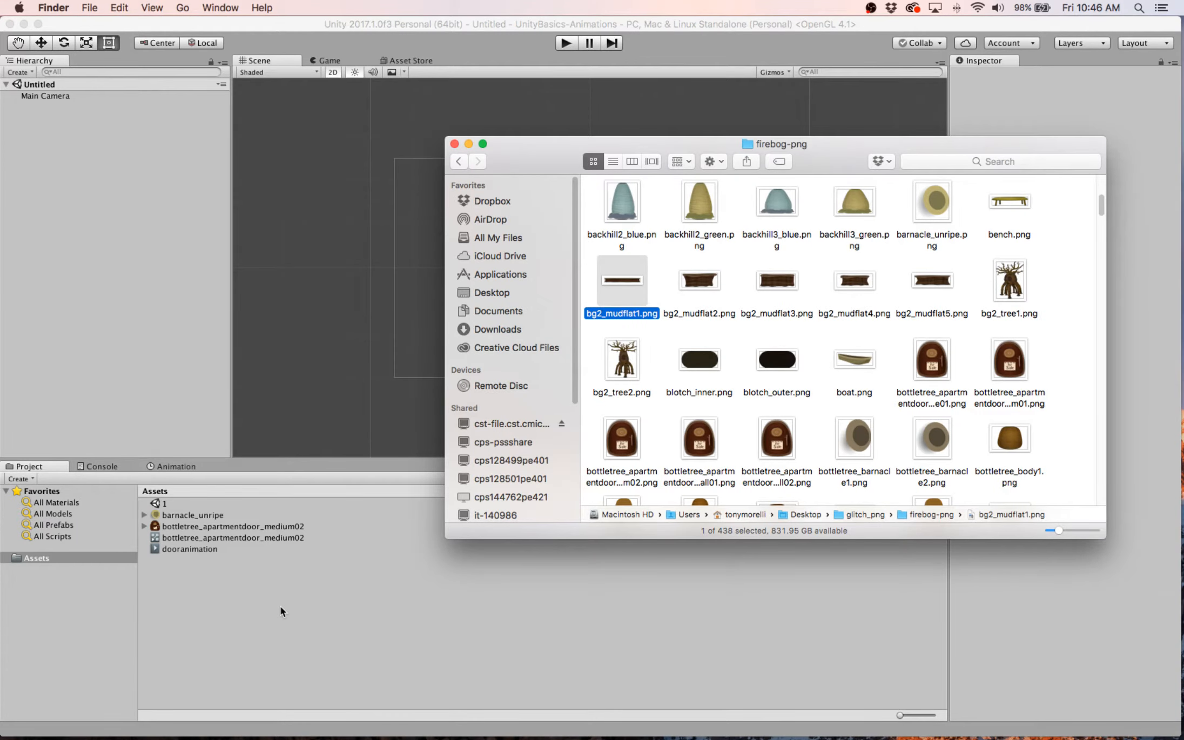
left_click(261, 561)
key("super+Tab")
left_click_drag(632, 300, 469, 621)
left_click(693, 295)
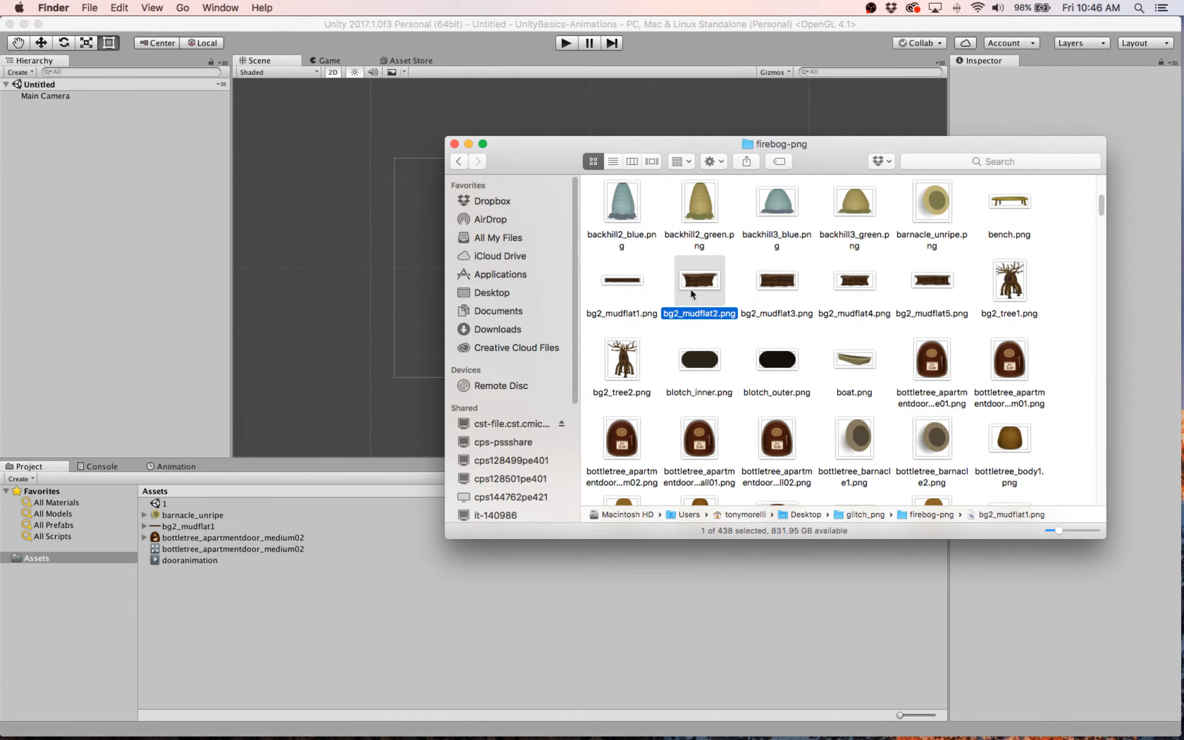
left_click_drag(693, 294, 695, 625)
Import ground_generic_2_spotless.png and ground_generic_2.png from the firebog-png folder into the project's Assets.
scroll(849, 409, "down", 5)
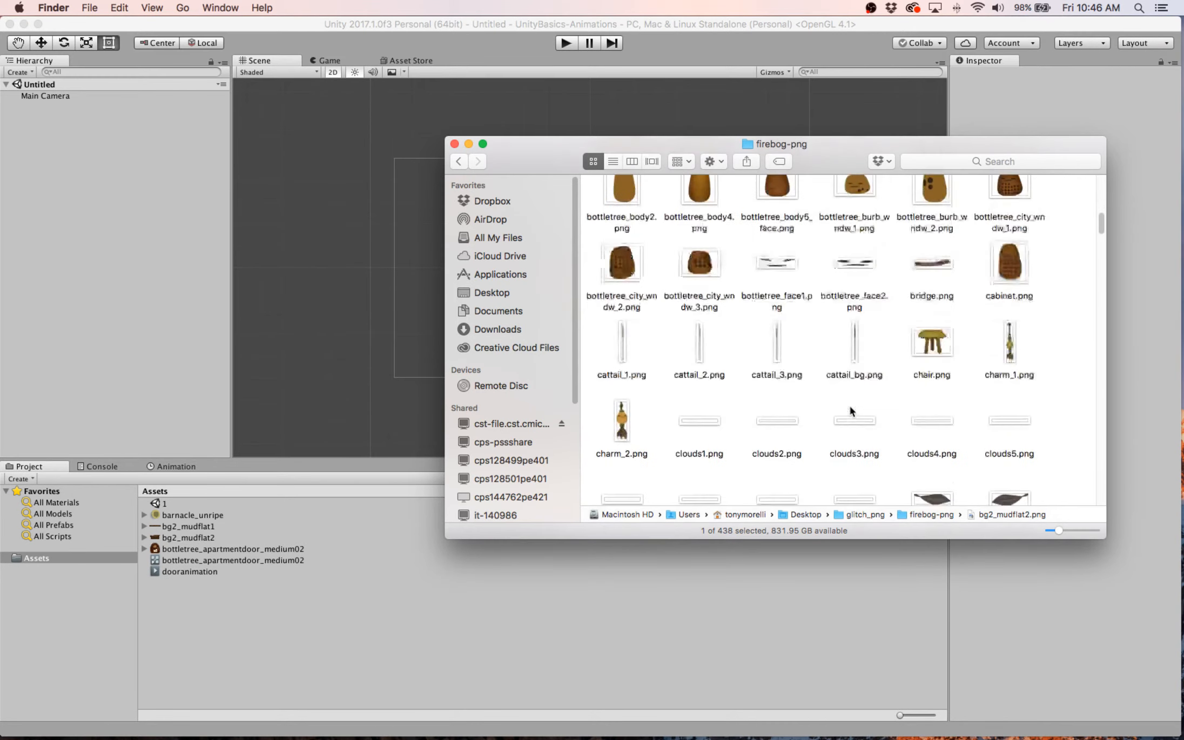
scroll(849, 409, "down", 10)
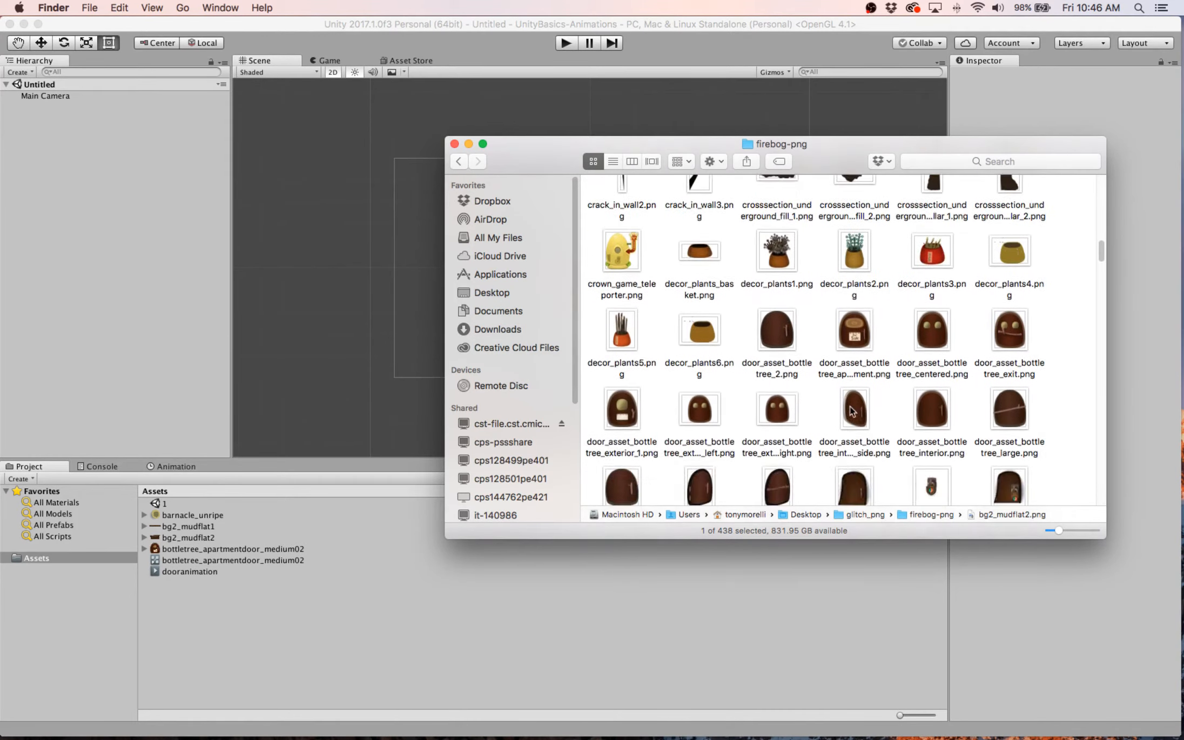
scroll(850, 411, "down", 15)
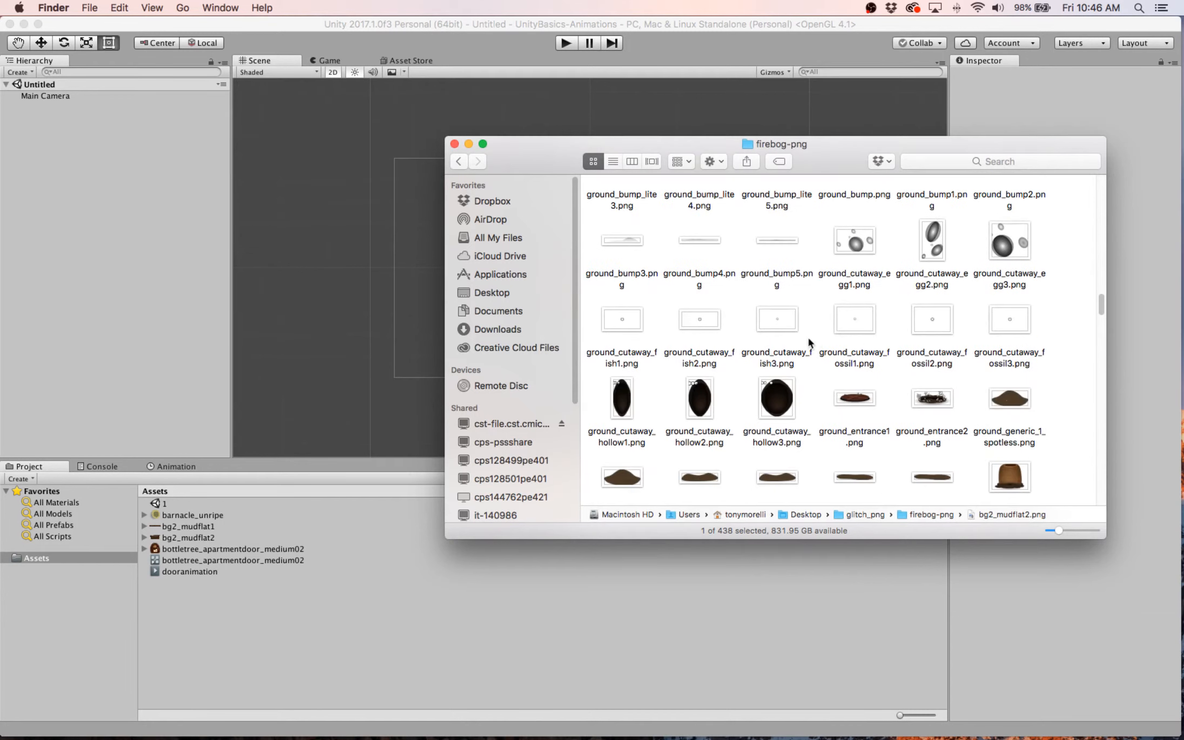
scroll(808, 386, "down", 5)
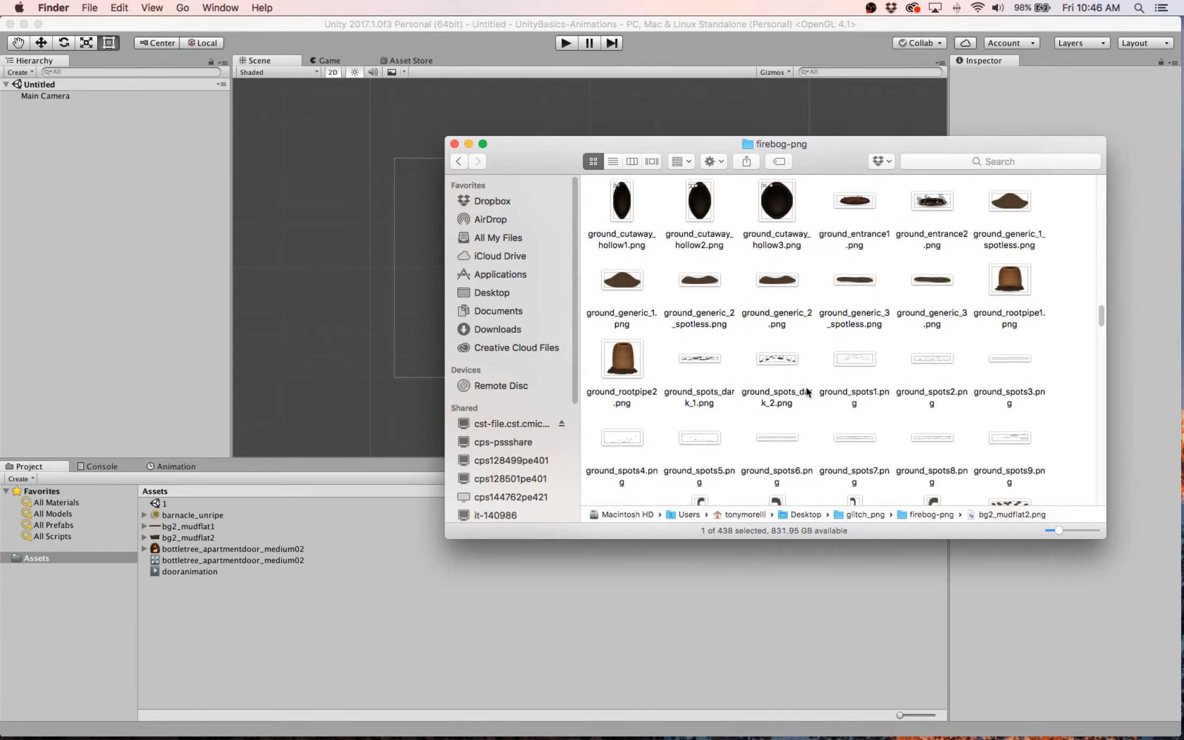
left_click_drag(719, 312, 679, 588)
left_click_drag(786, 278, 838, 599)
Import jethimadh_tower_side_rail.png and legs_front_4.png into the project's Assets, then return to Unity.
scroll(887, 385, "down", 10)
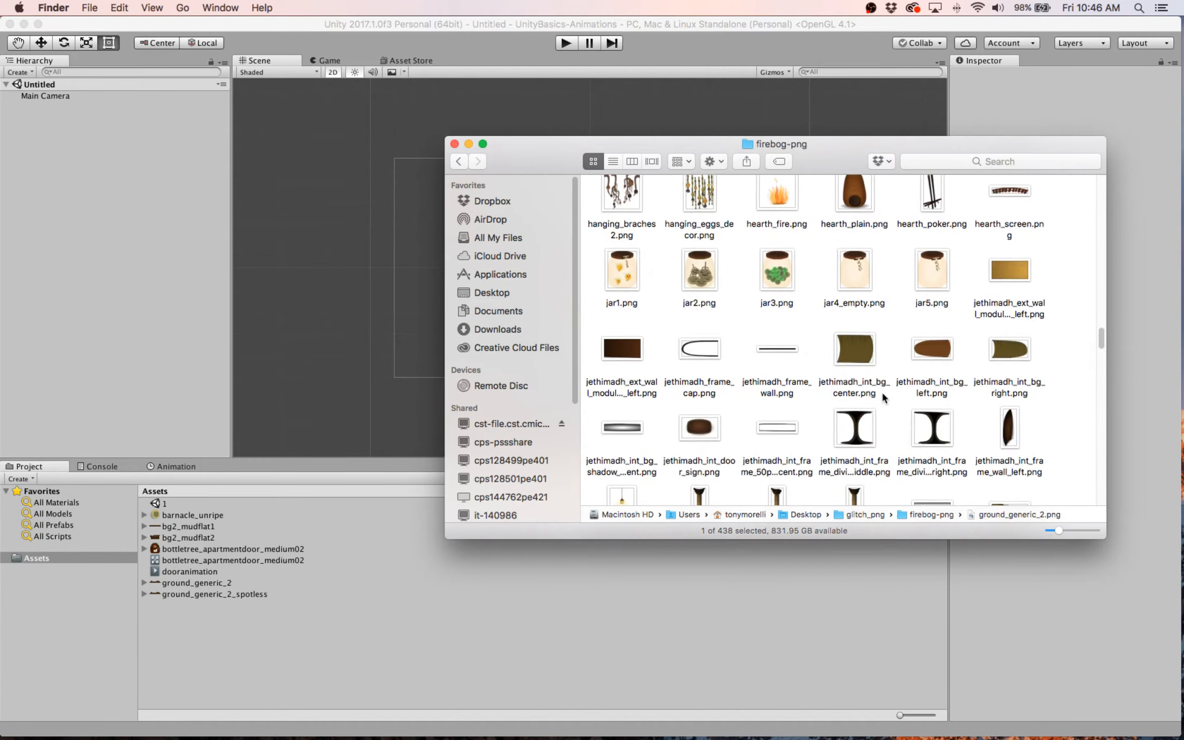
scroll(884, 398, "down", 5)
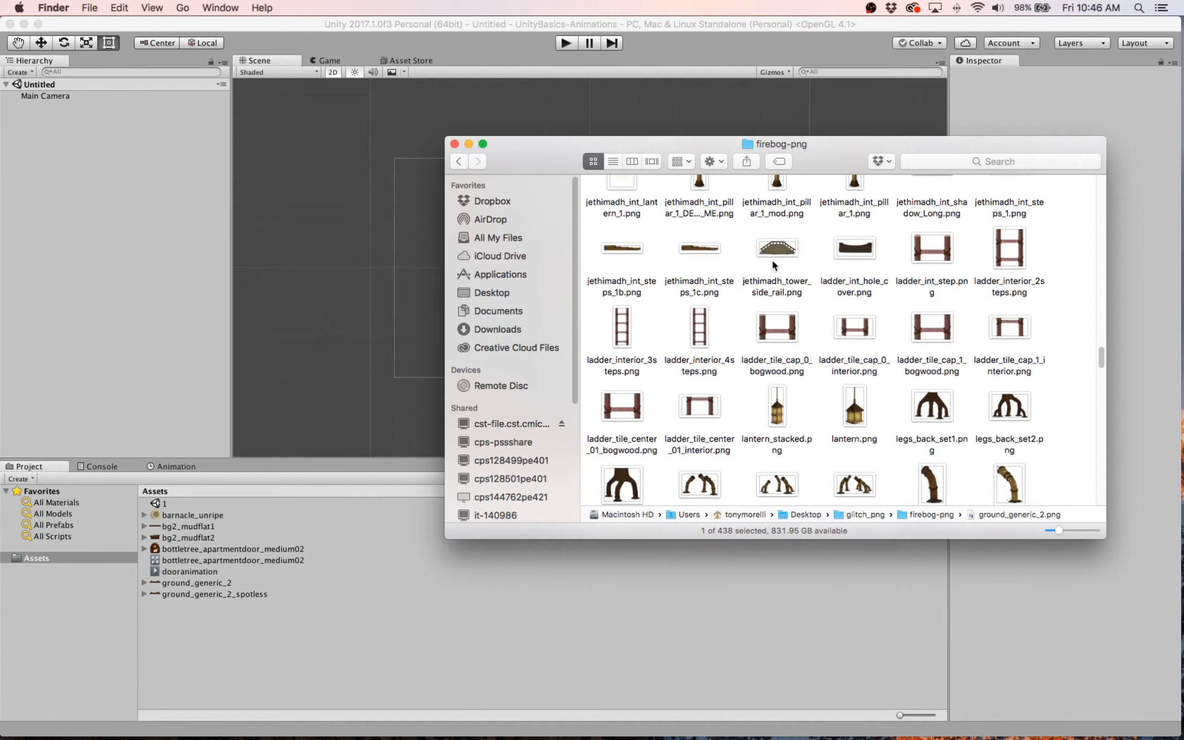
left_click_drag(774, 265, 696, 539)
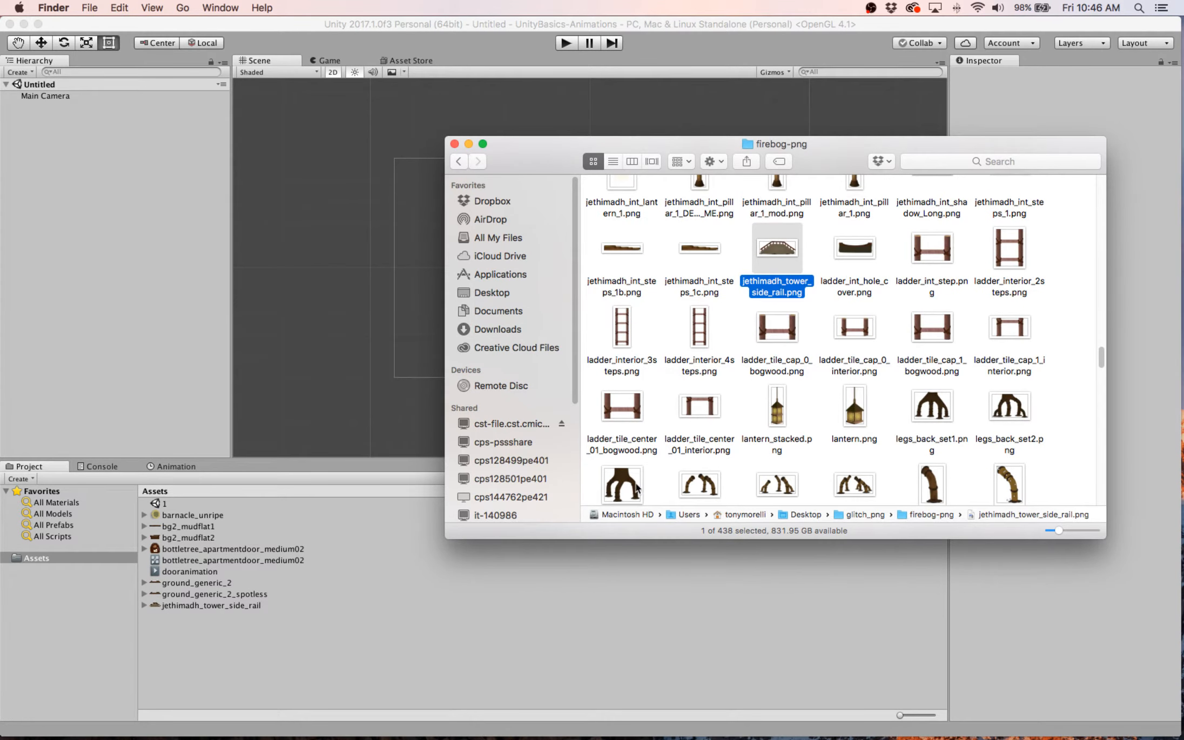
scroll(917, 459, "down", 5)
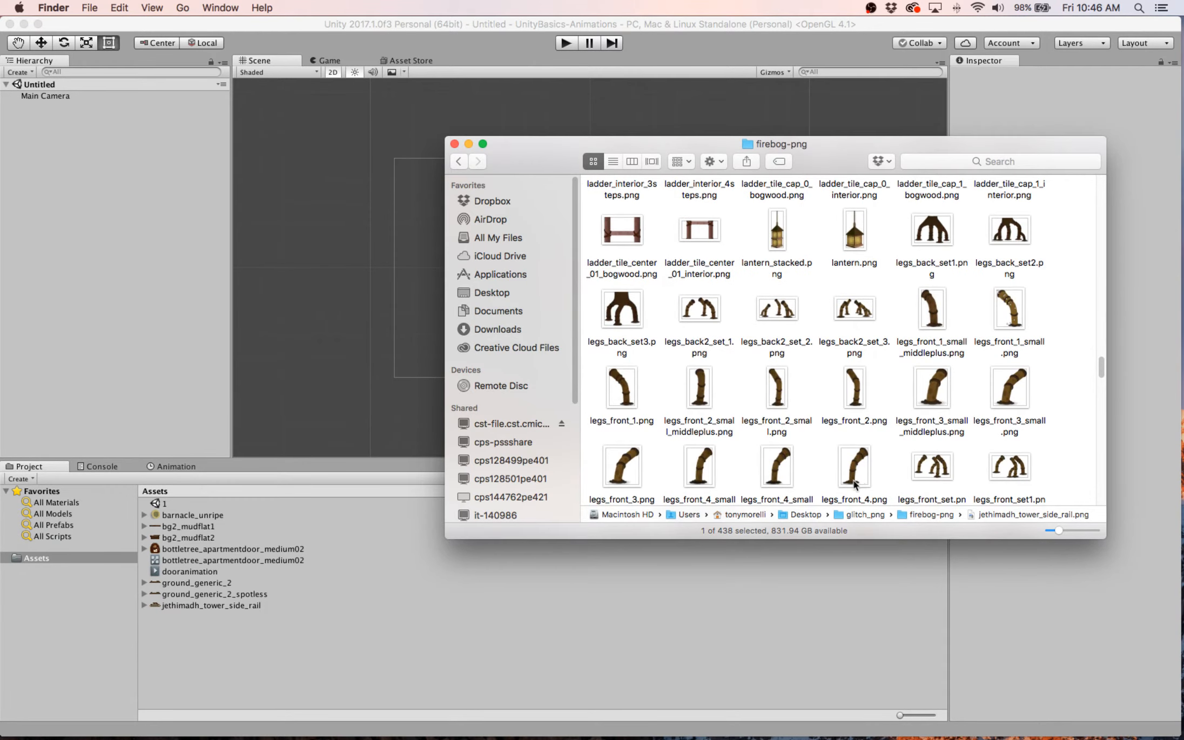
left_click_drag(855, 467, 610, 587)
left_click(611, 591)
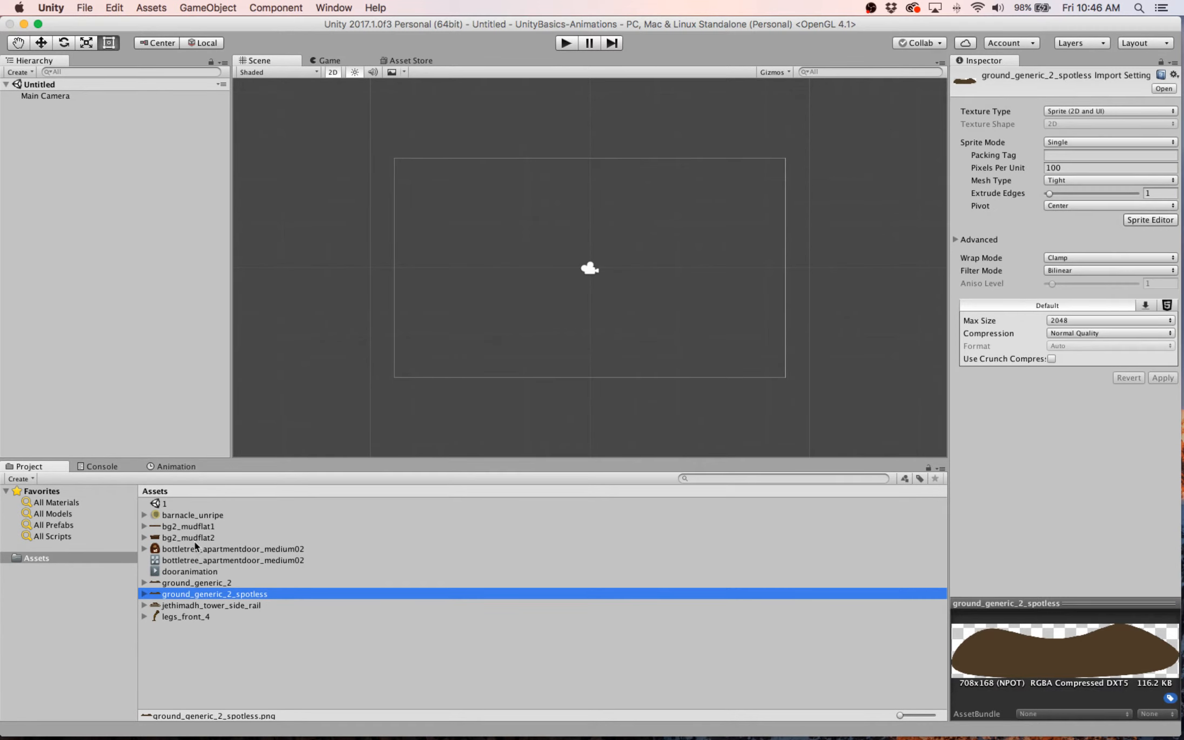
Place bg2_mudflat2 as a ground strip along the camera frame's lower edge, stretched to X scale about 10.6 and positioned at about X 14.9, Y -4.41.
left_click_drag(195, 538, 755, 397)
scroll(755, 397, "down", 6)
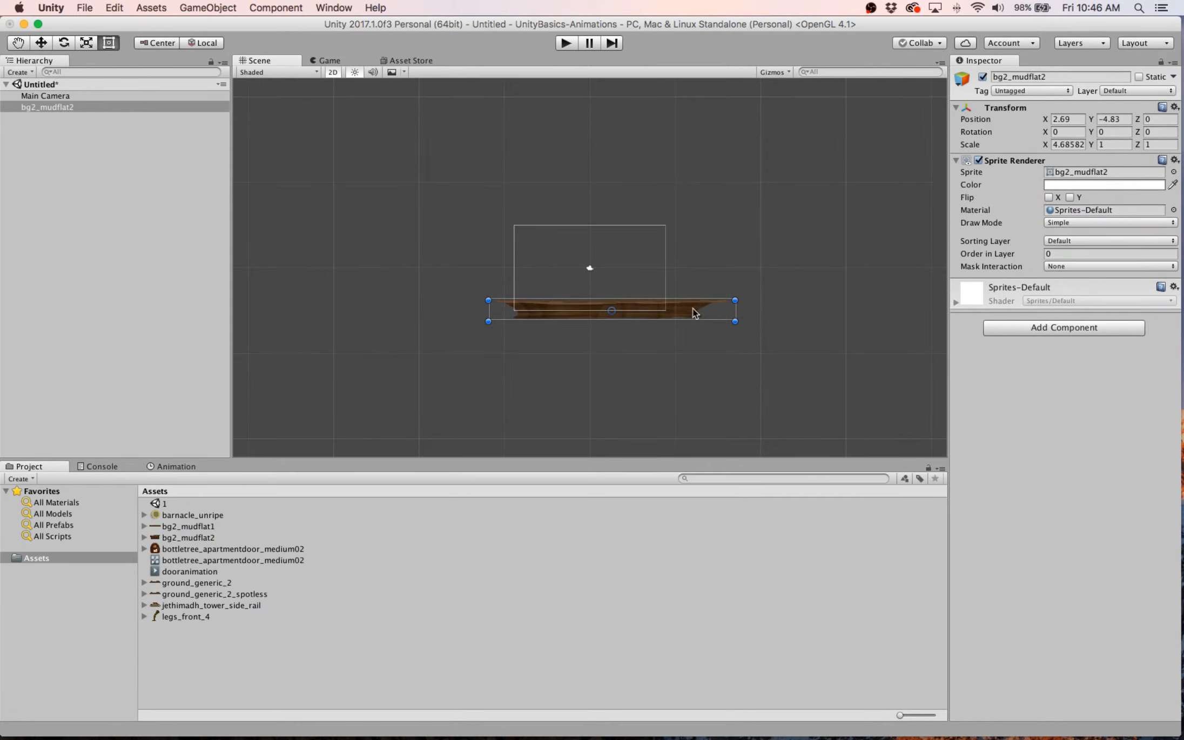
left_click_drag(736, 310, 1033, 352)
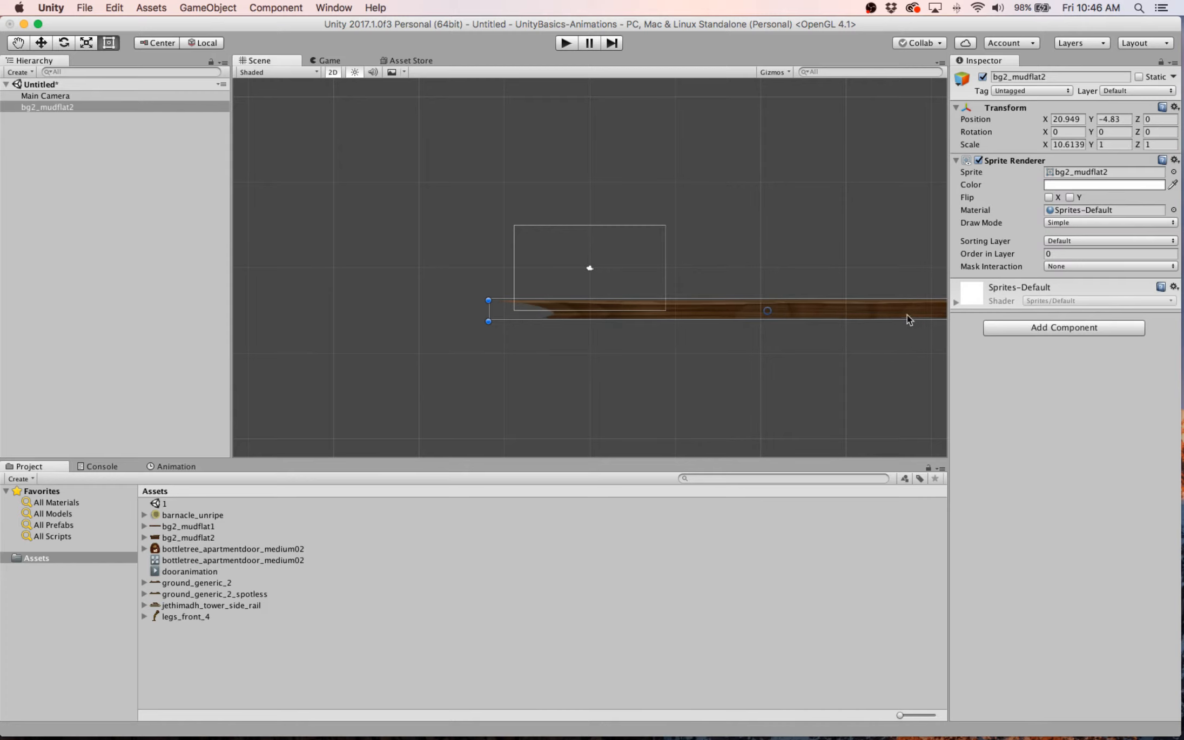
left_click_drag(910, 318, 828, 309)
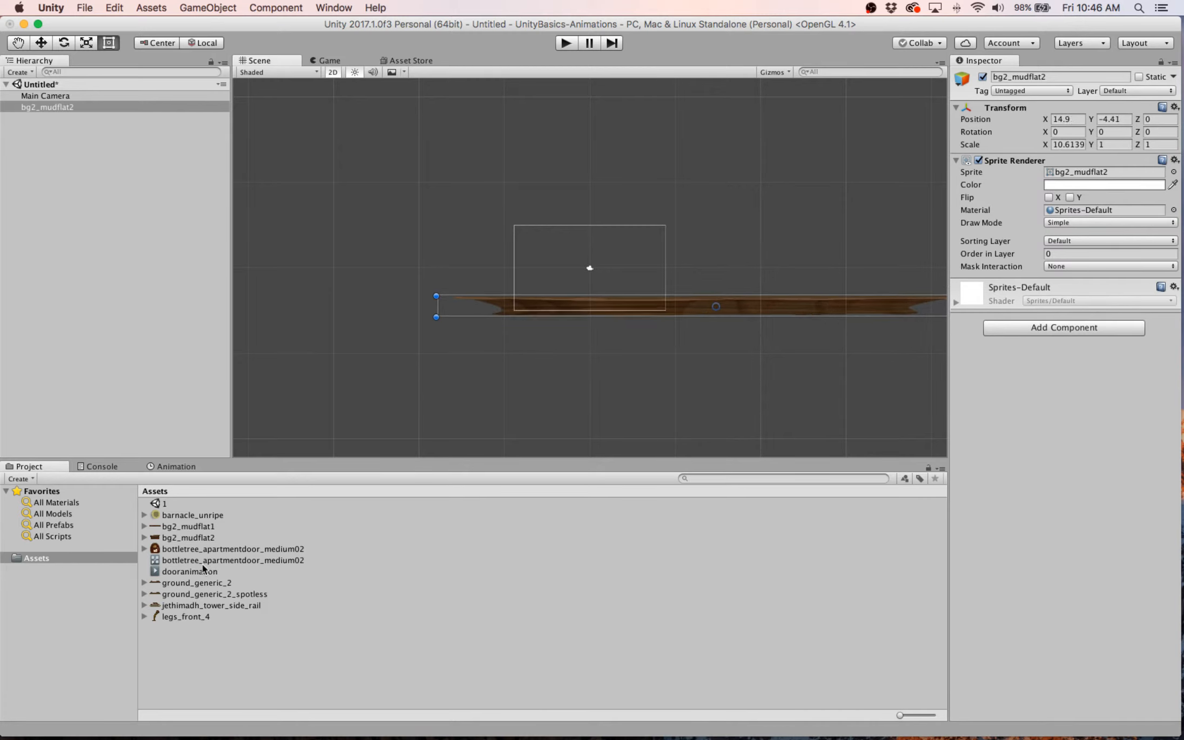
Place legs_front_4 on the ground beyond the camera frame at about X 17.3, Y -1.82, with Order in Layer 10.
left_click_drag(193, 622, 737, 294)
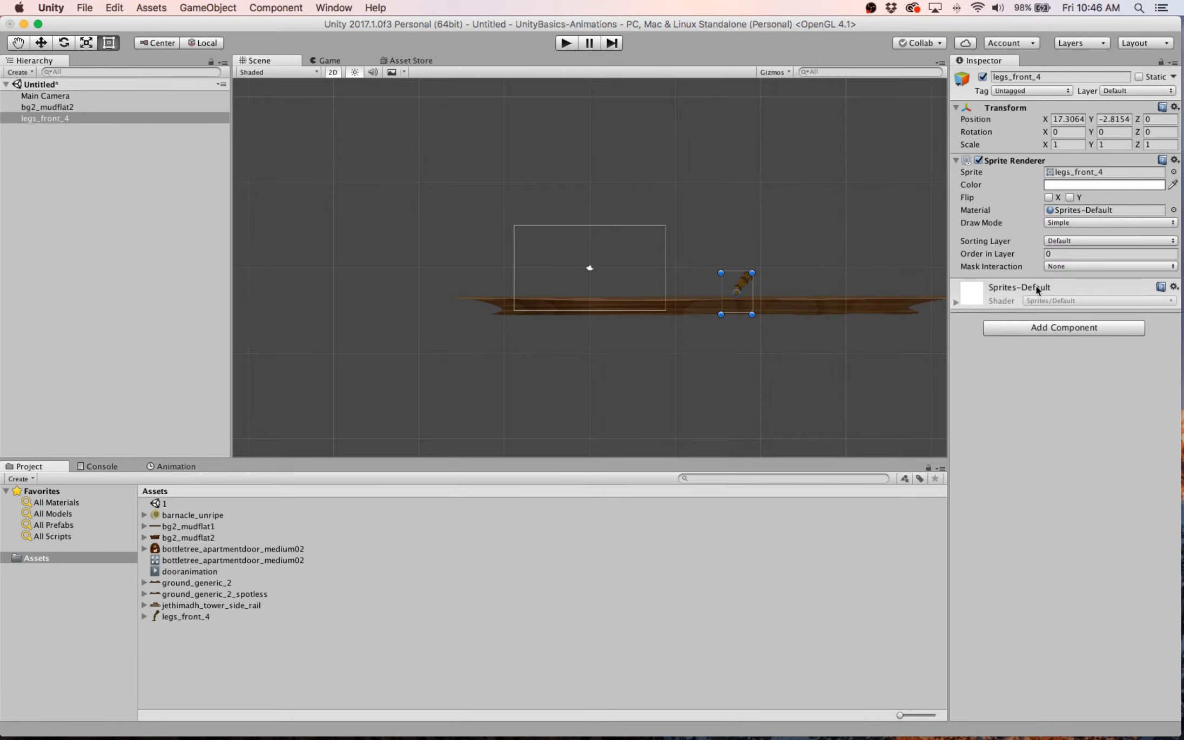
left_click(1064, 252)
type("10")
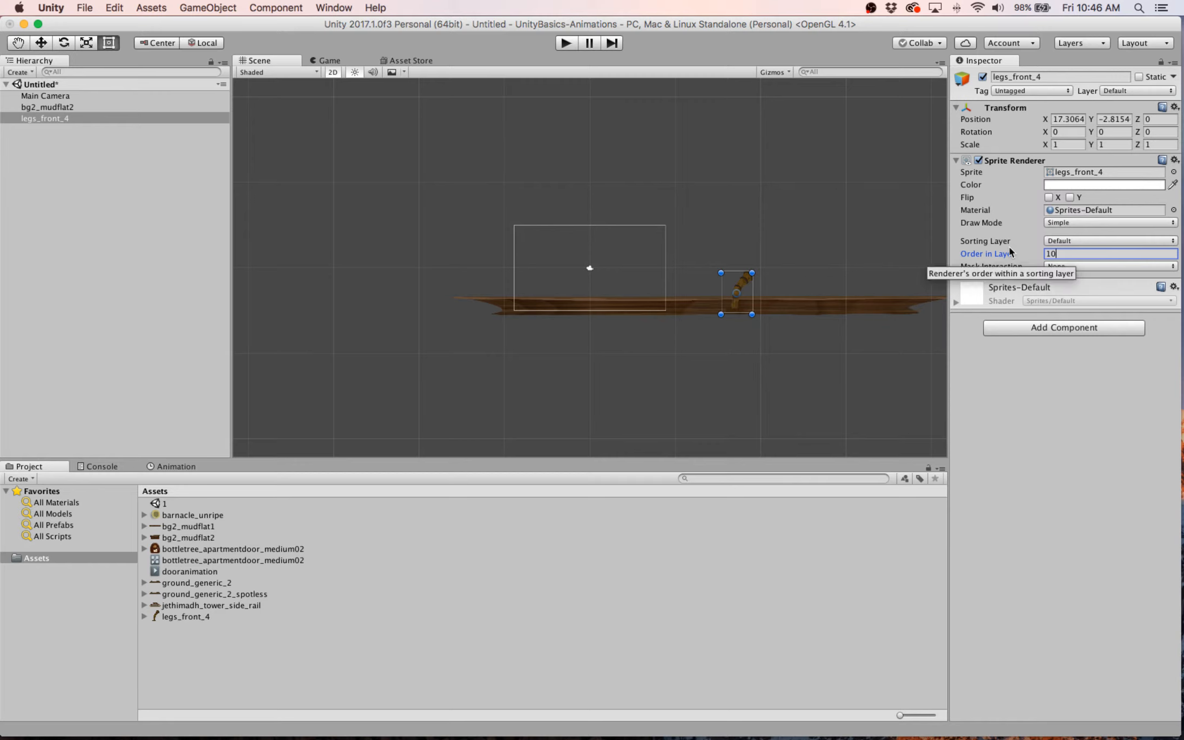
left_click(746, 284)
left_click_drag(745, 284, 746, 275)
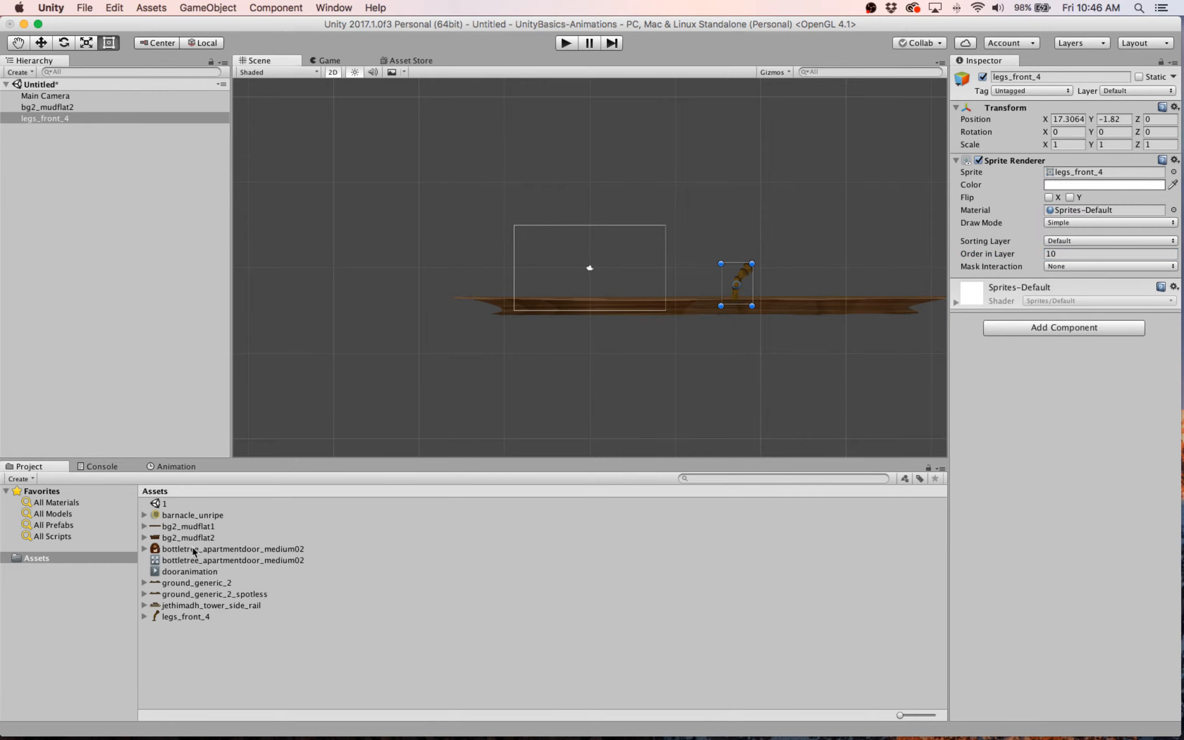
Place the bottletree_apartmentdoor_medium02 sprite near the ground's far end at about X 33.1, Y -2.98, with Order in Layer 12.
left_click_drag(193, 550, 872, 297)
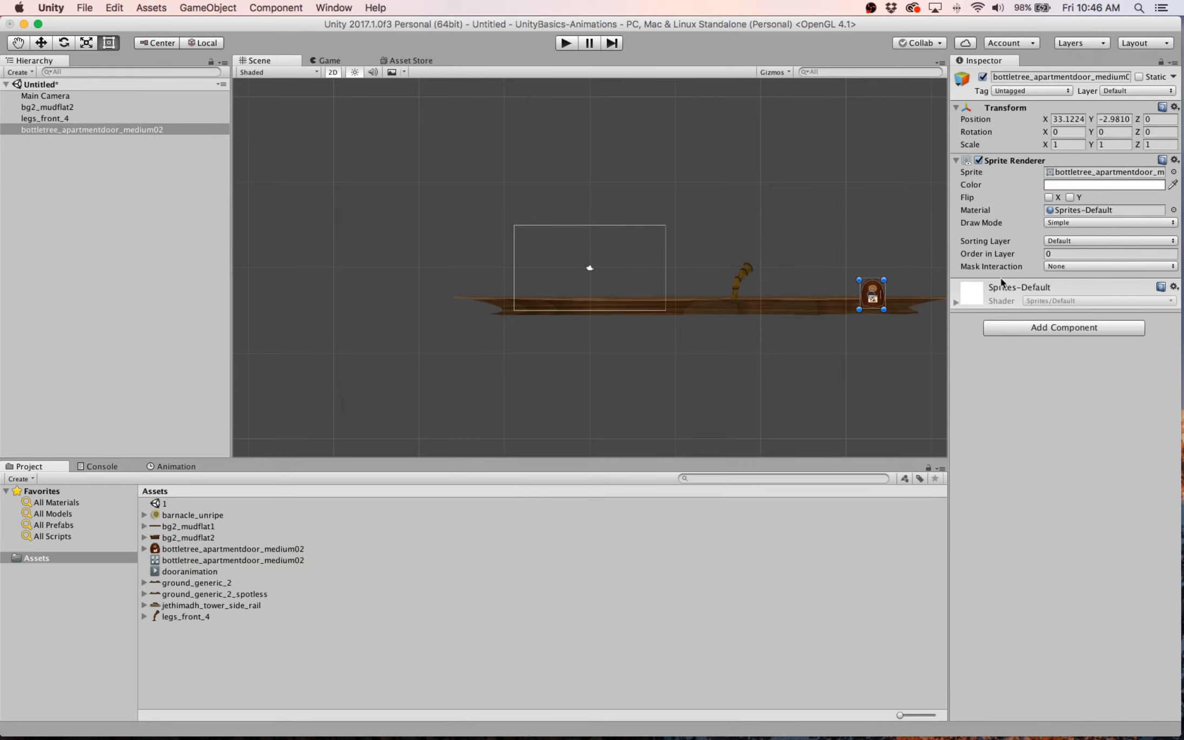
left_click(1064, 256)
type("12")
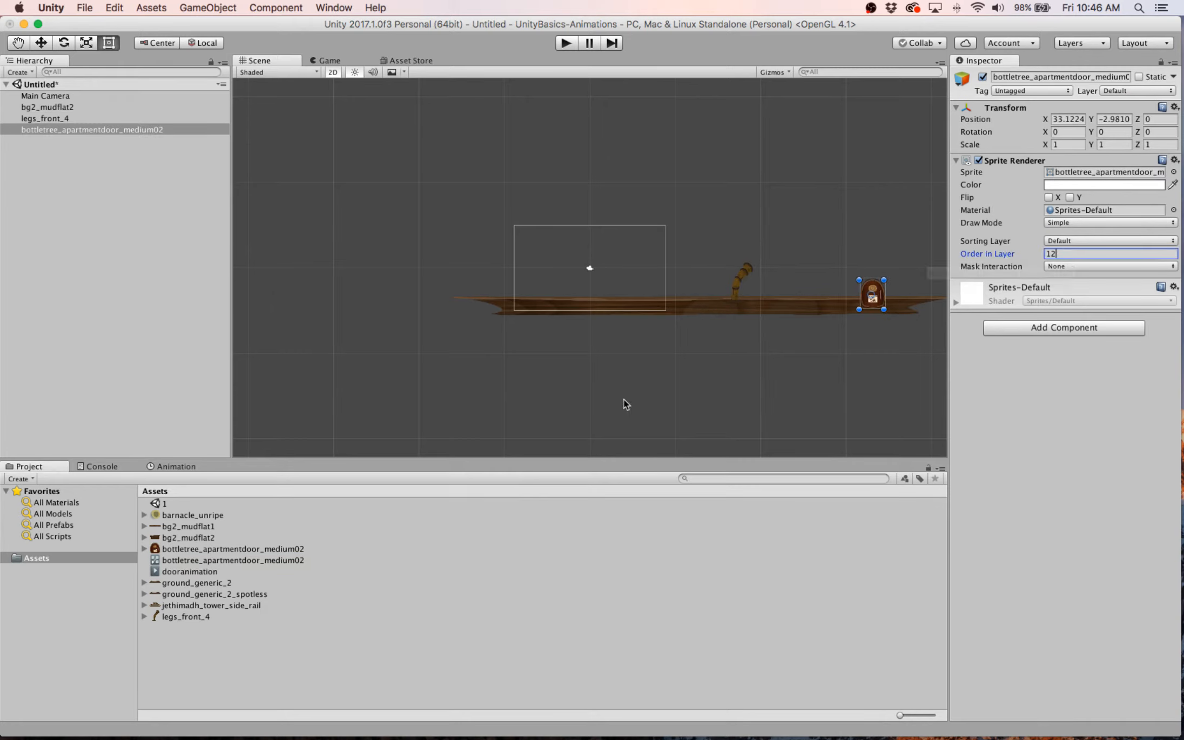
Switch to Finder and import stone_moss_1.png from the firebog-png folder into the project's Assets.
key("super+Tab")
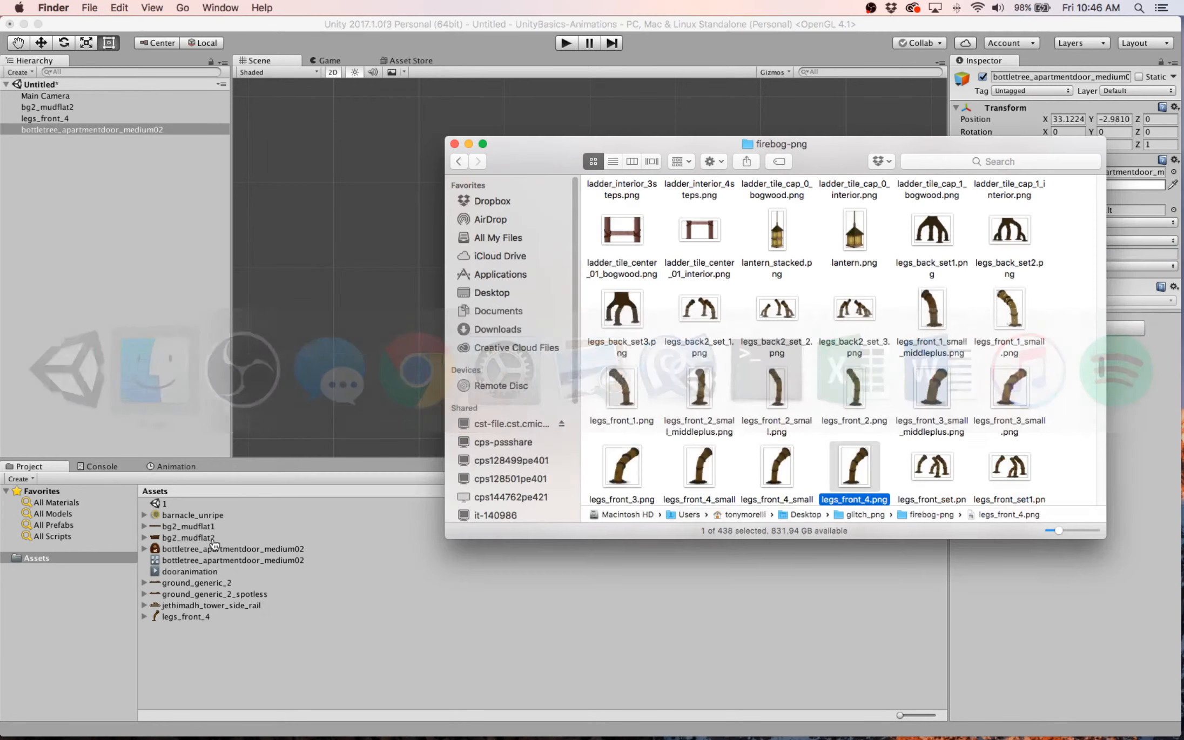
scroll(755, 440, "down", 5)
scroll(755, 440, "down", 5)
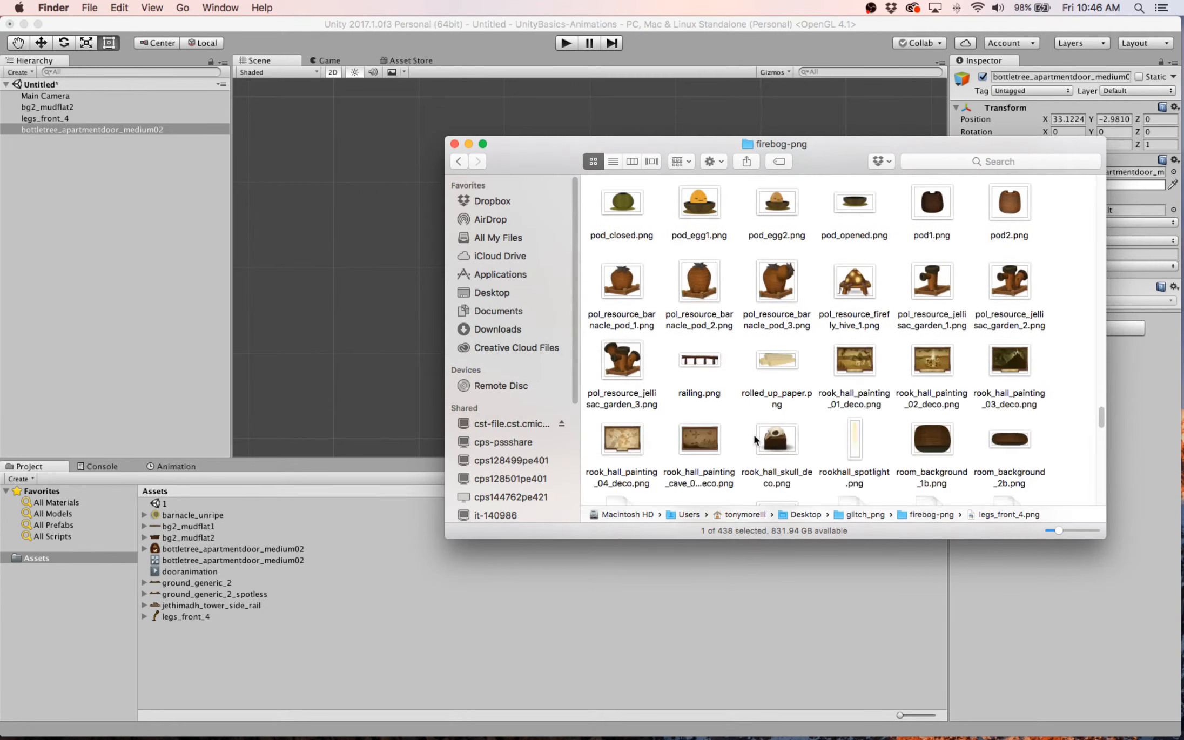
scroll(755, 441, "down", 5)
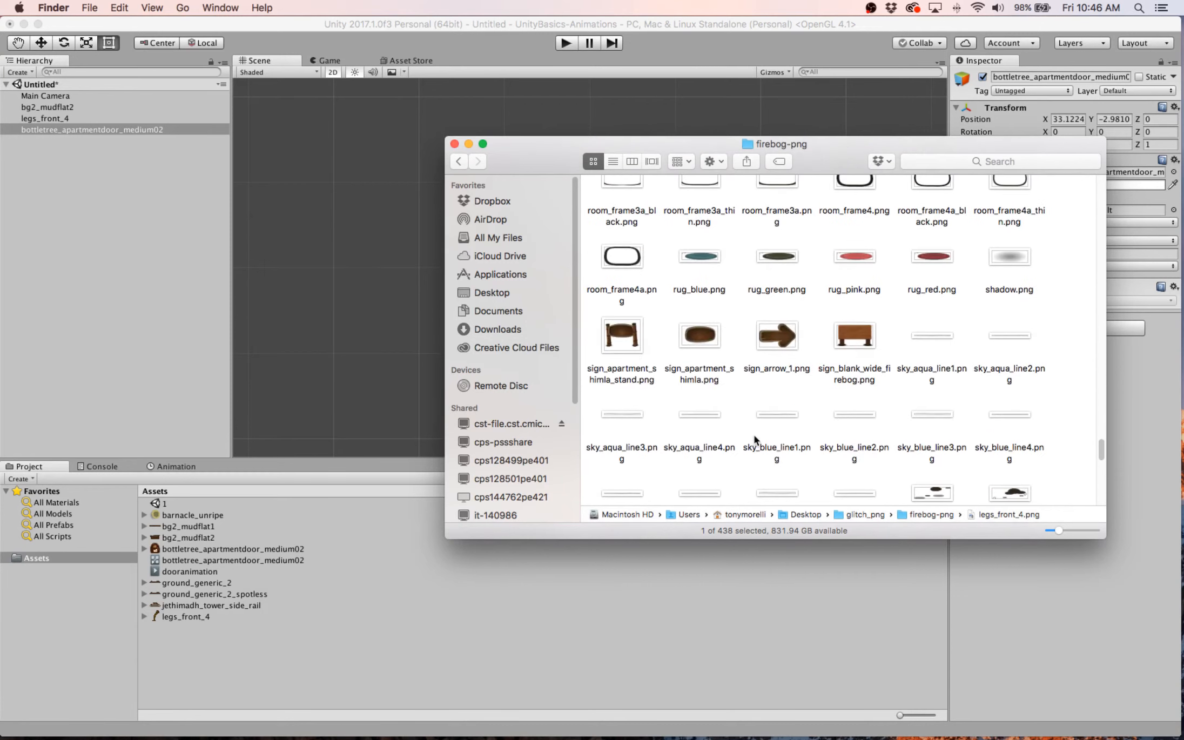
scroll(755, 441, "down", 5)
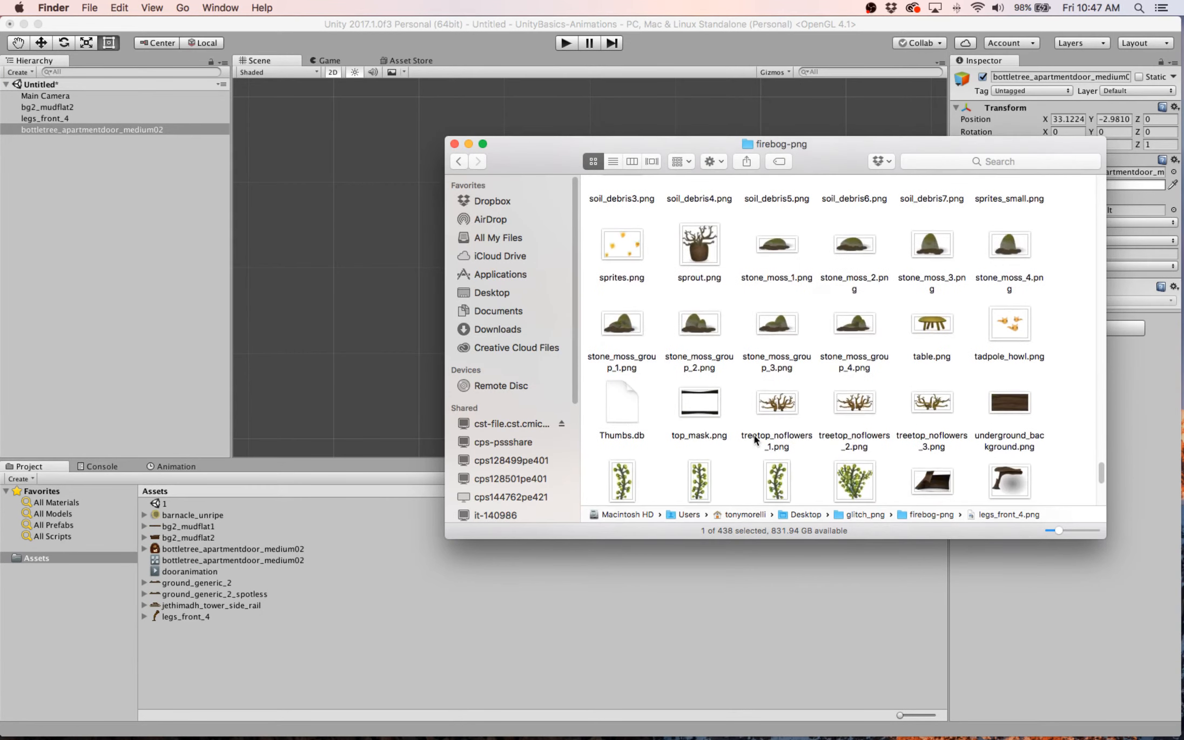
left_click(780, 250)
left_click_drag(780, 250, 529, 572)
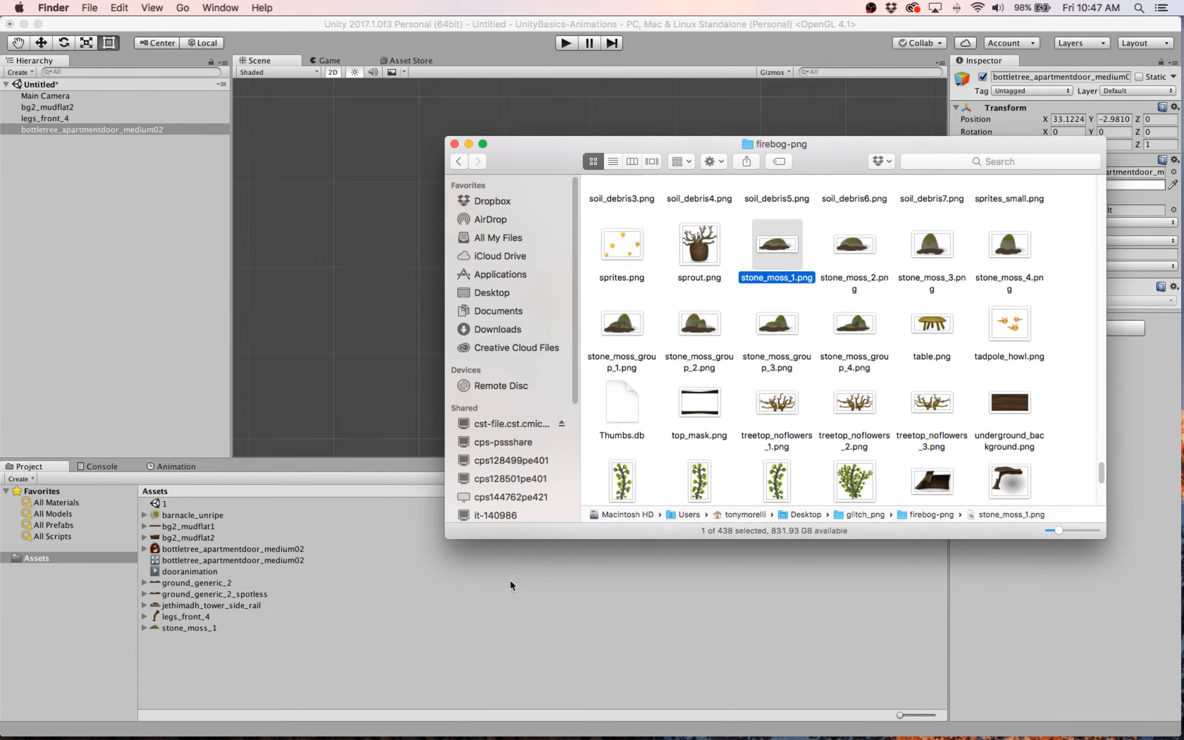
Place two stone_moss_1 sprites above the ground, one inside the camera frame and one near the legs_front_4 sprite.
left_click(276, 631)
left_click_drag(275, 631, 543, 252)
left_click_drag(207, 629, 714, 250)
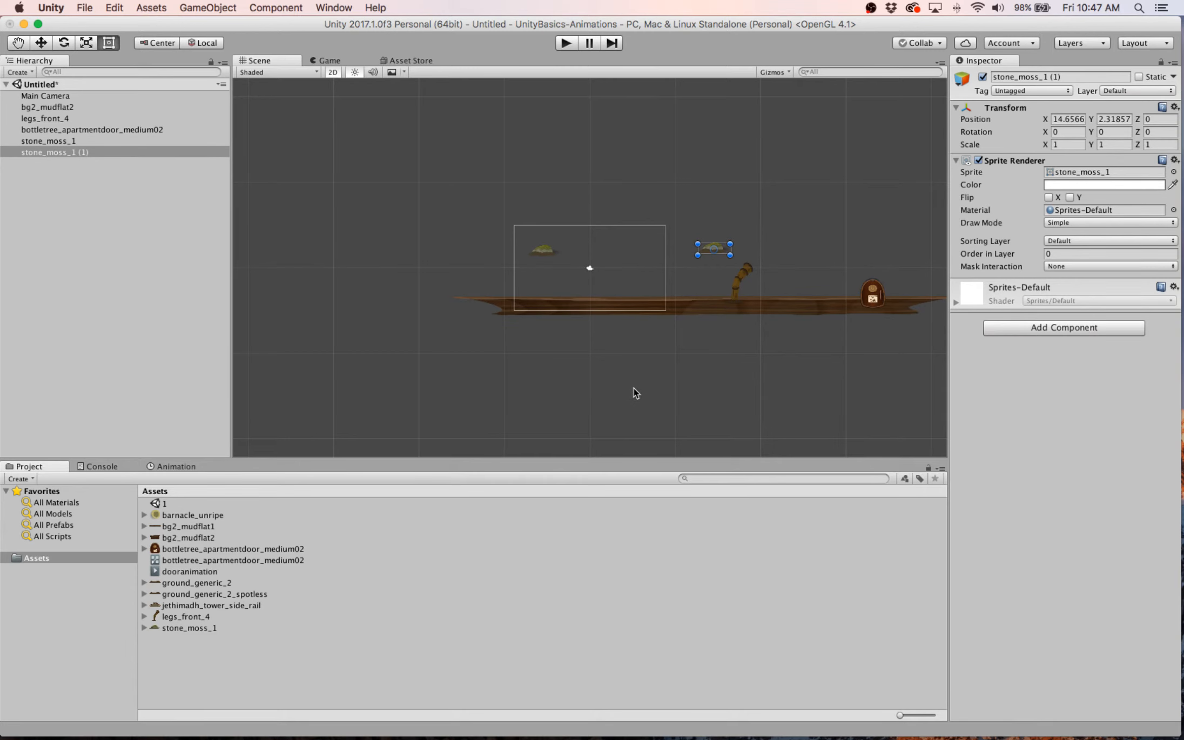
Import underground_bogwillow.png from Finder and place it on the ground inside the camera frame at about X -5.05, Y -2.40.
key("super+Tab")
scroll(905, 387, "down", 2)
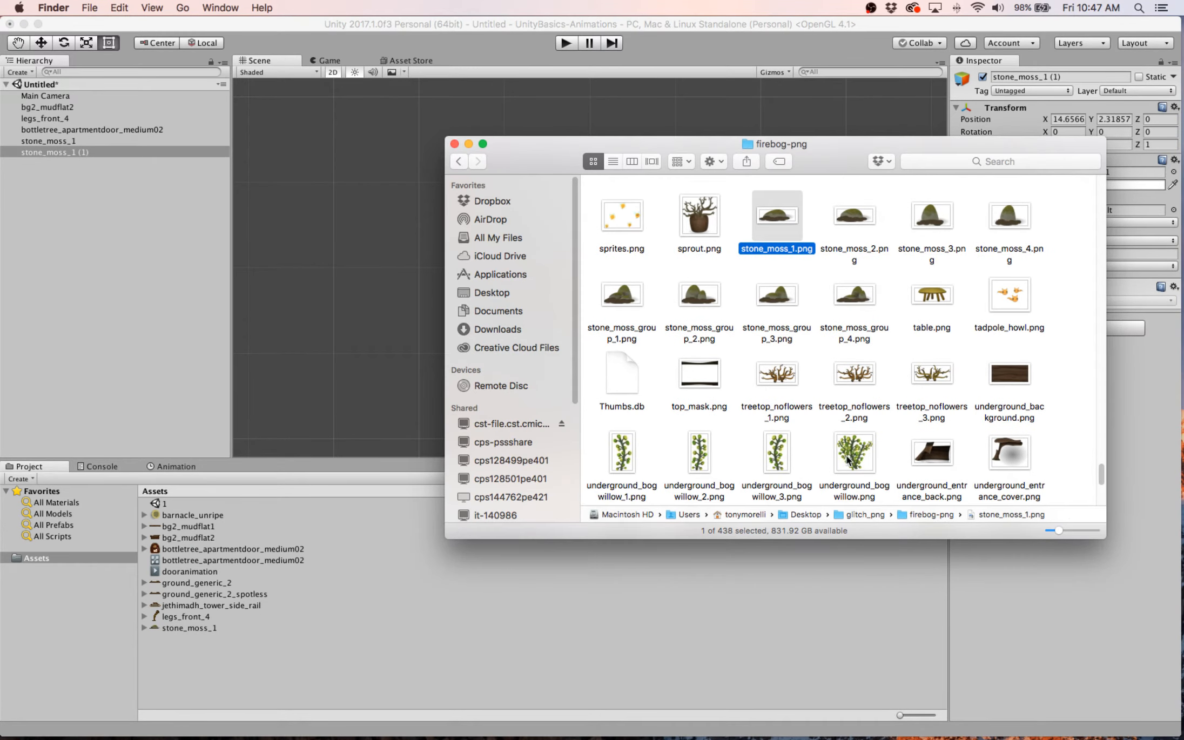
left_click_drag(851, 460, 618, 621)
left_click_drag(264, 641, 552, 288)
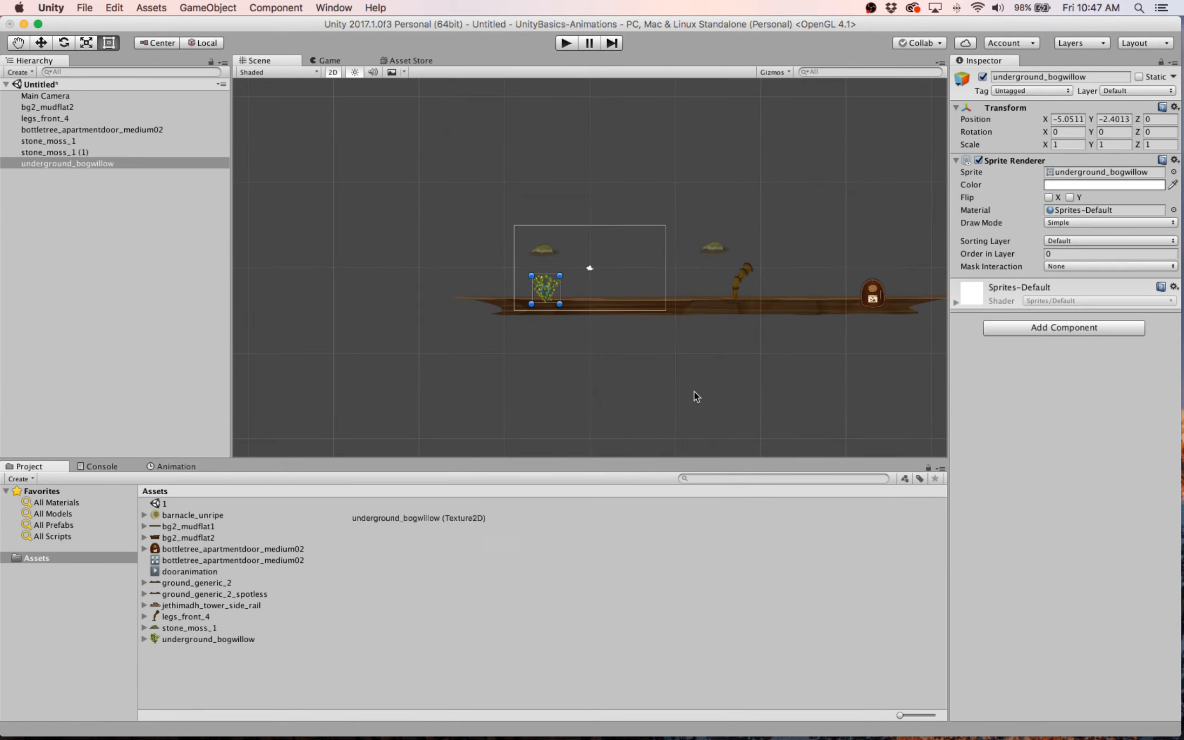
Set the underground_bogwillow sprite's Order in Layer to -10 and test-play the scene.
left_click(1071, 253)
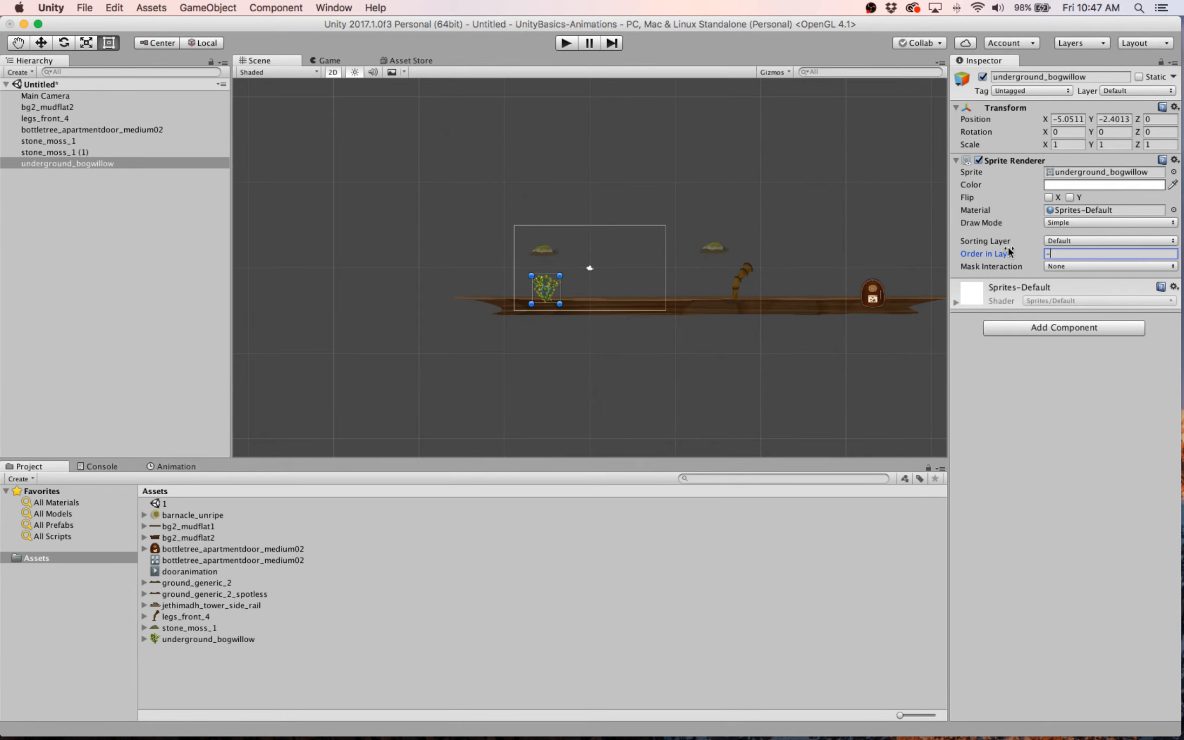
type("-10")
left_click(735, 527)
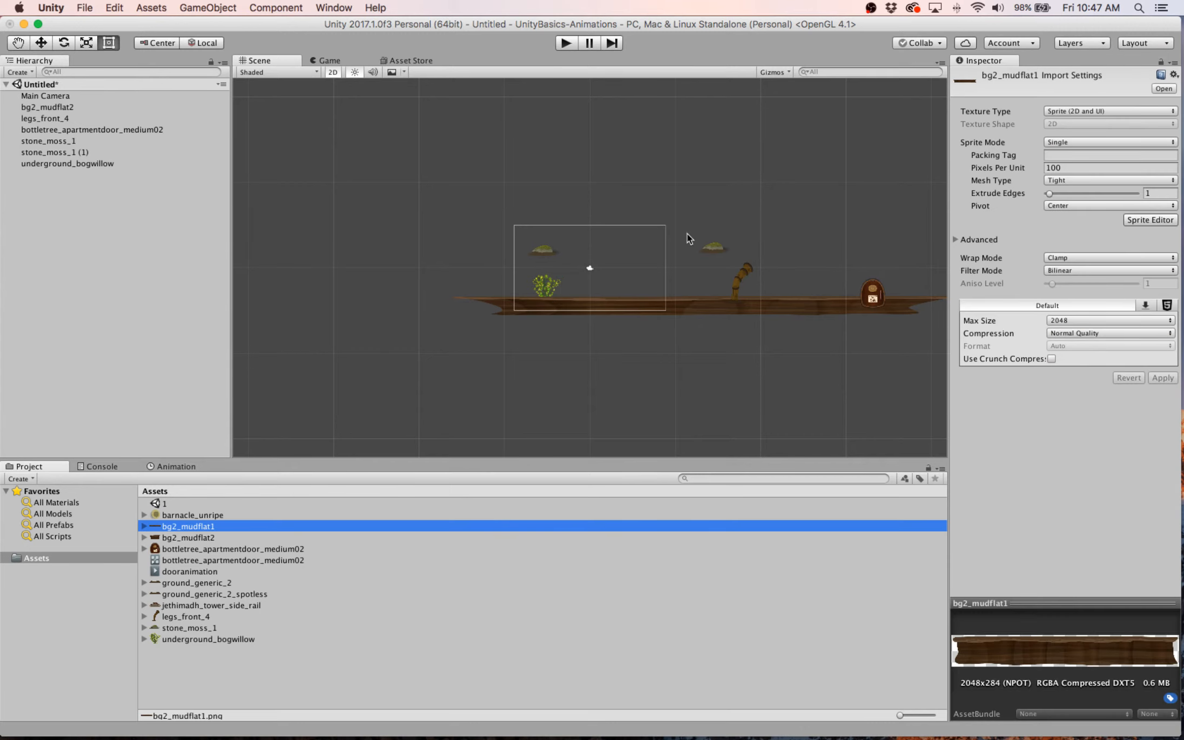
left_click(569, 44)
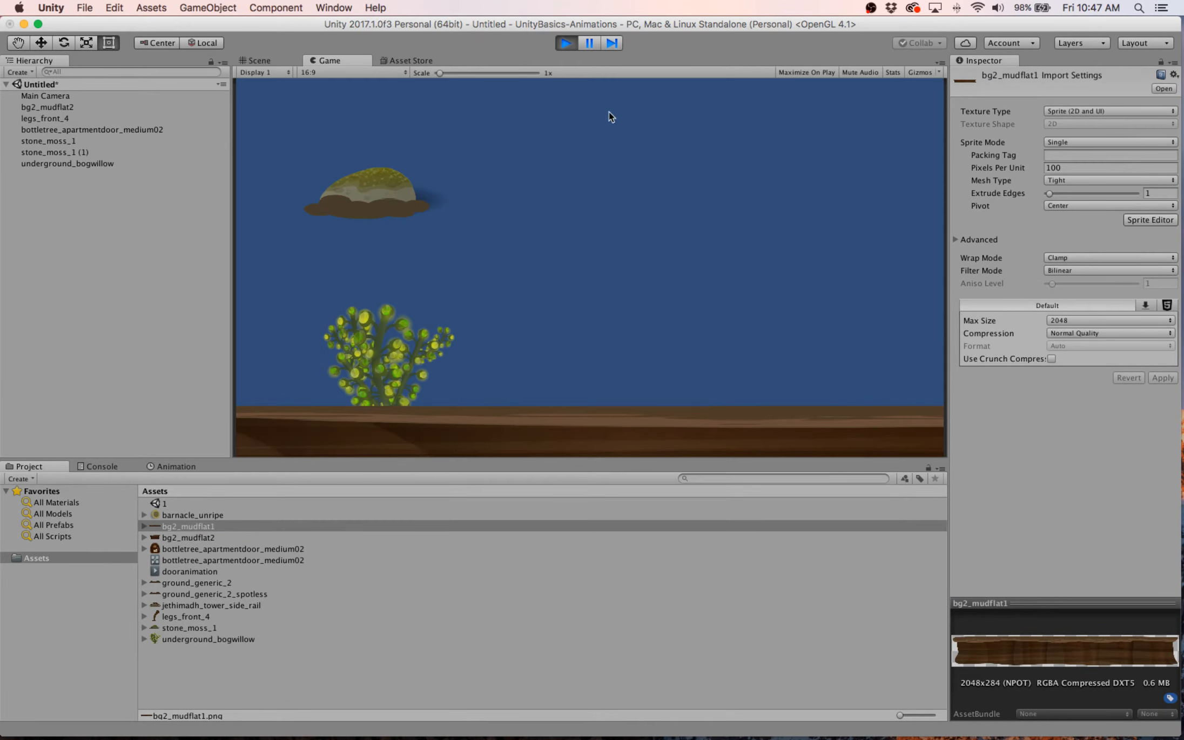
Stop the running test, change the Main Camera's background to a light greyish blue and test-play the scene.
left_click(566, 43)
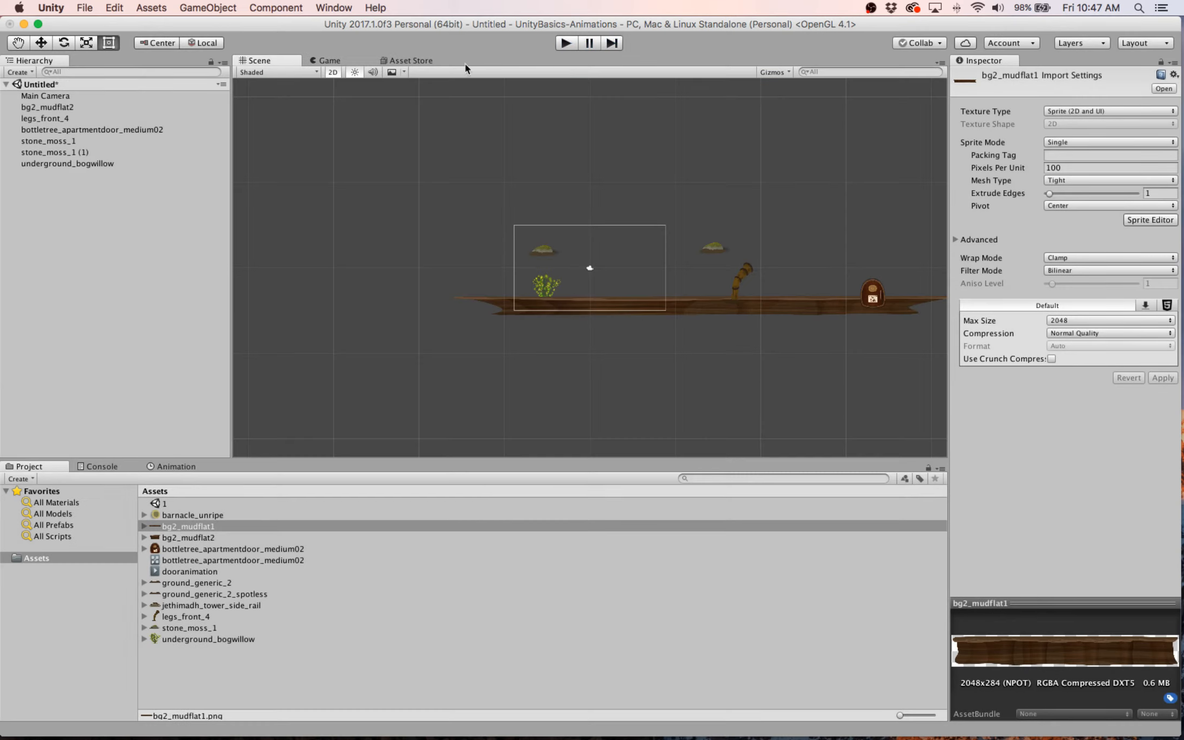
left_click(54, 97)
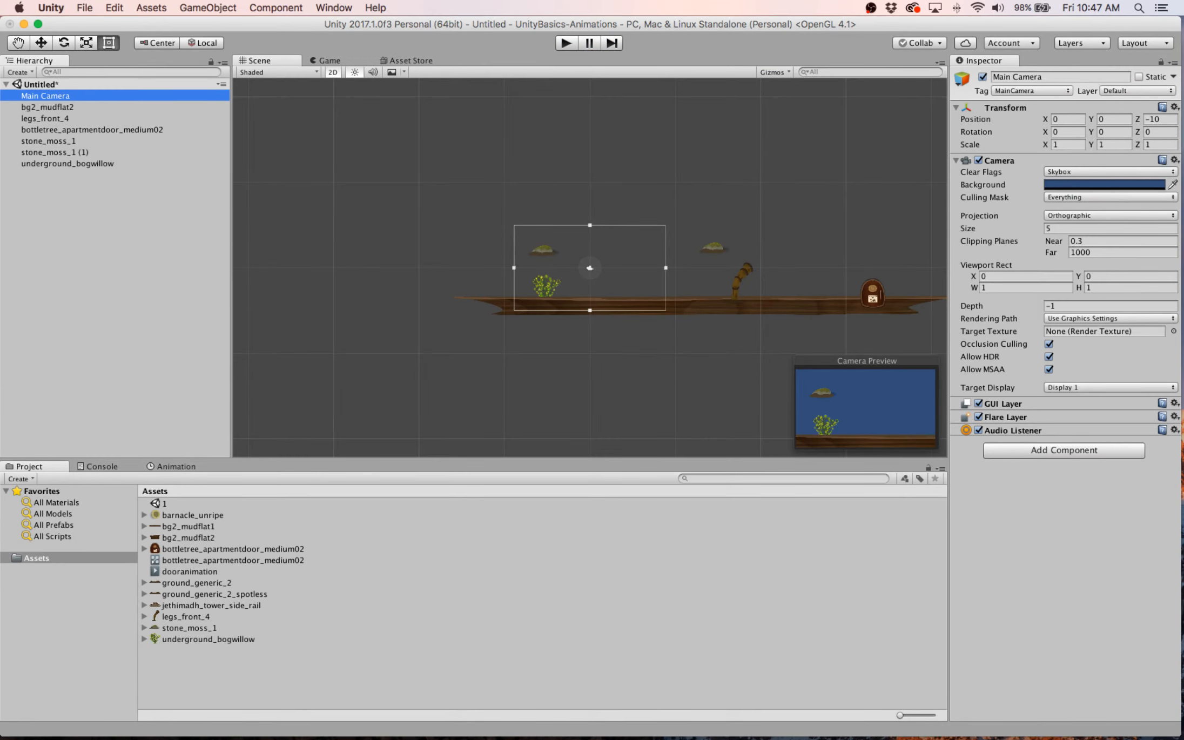
left_click(1130, 185)
left_click_drag(510, 263, 514, 229)
left_click(490, 147)
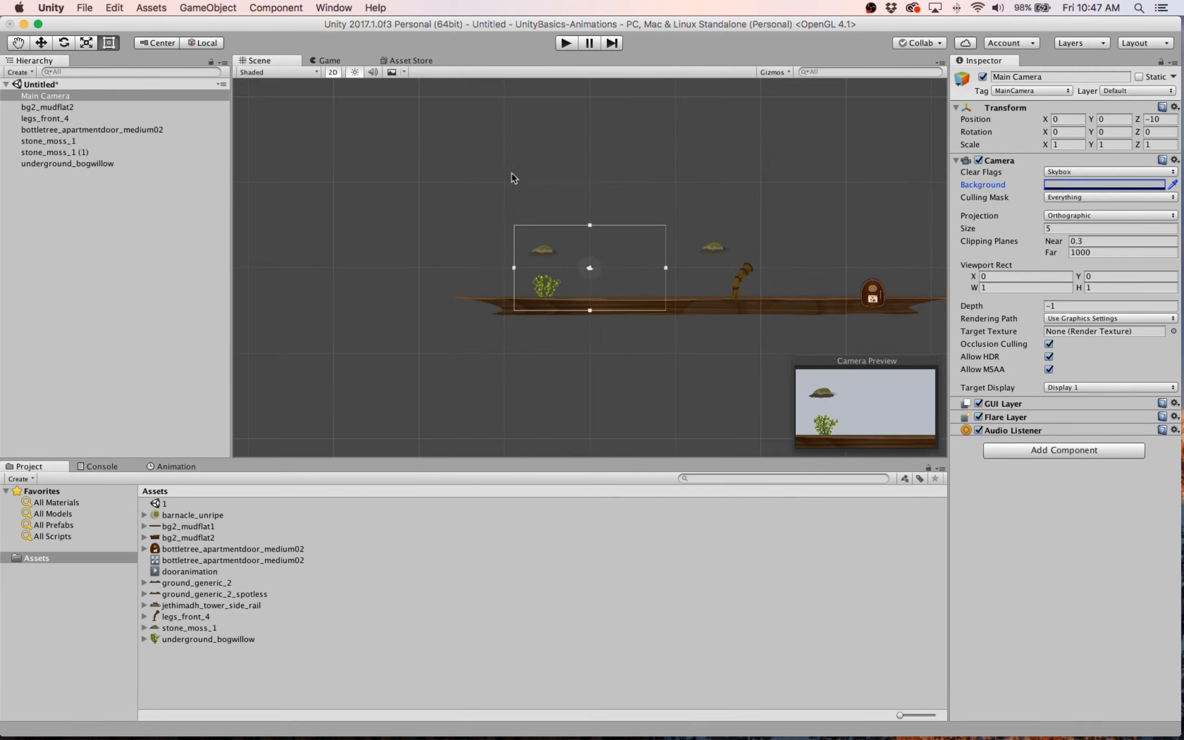
left_click(566, 43)
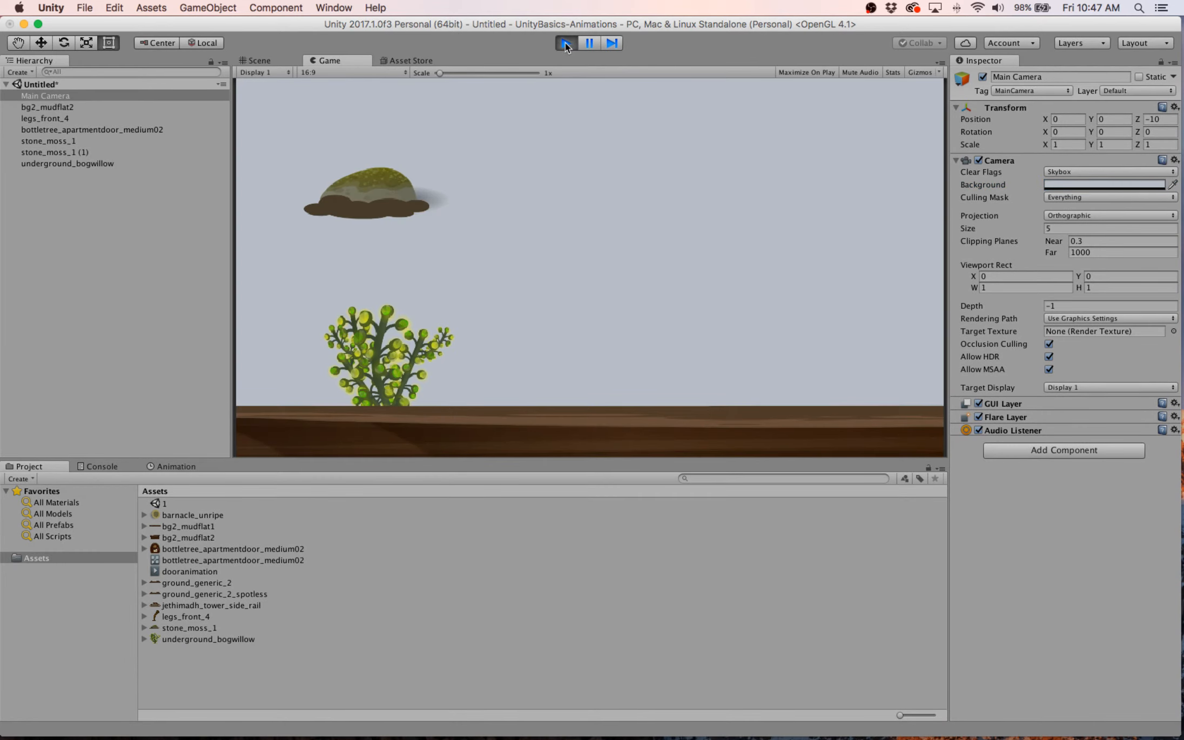
left_click(566, 43)
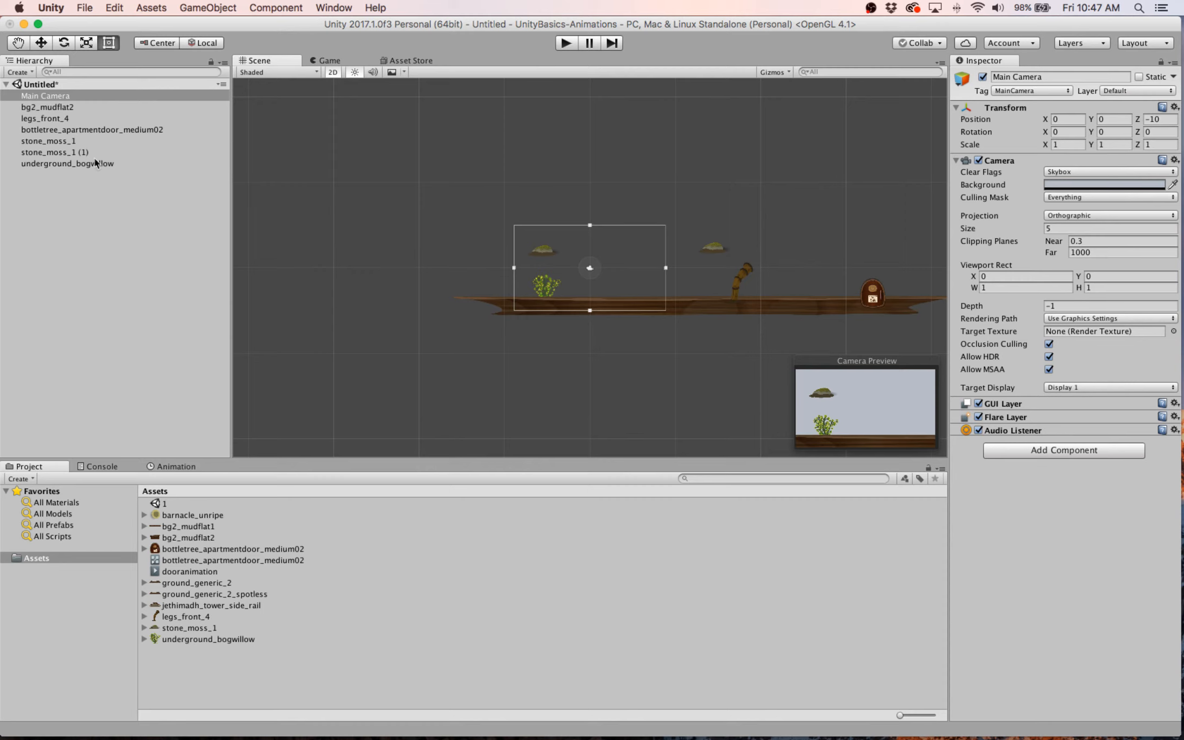
Create an animation clip named cameramove for the Main Camera in the Assets folder.
left_click(64, 97)
left_click(174, 465)
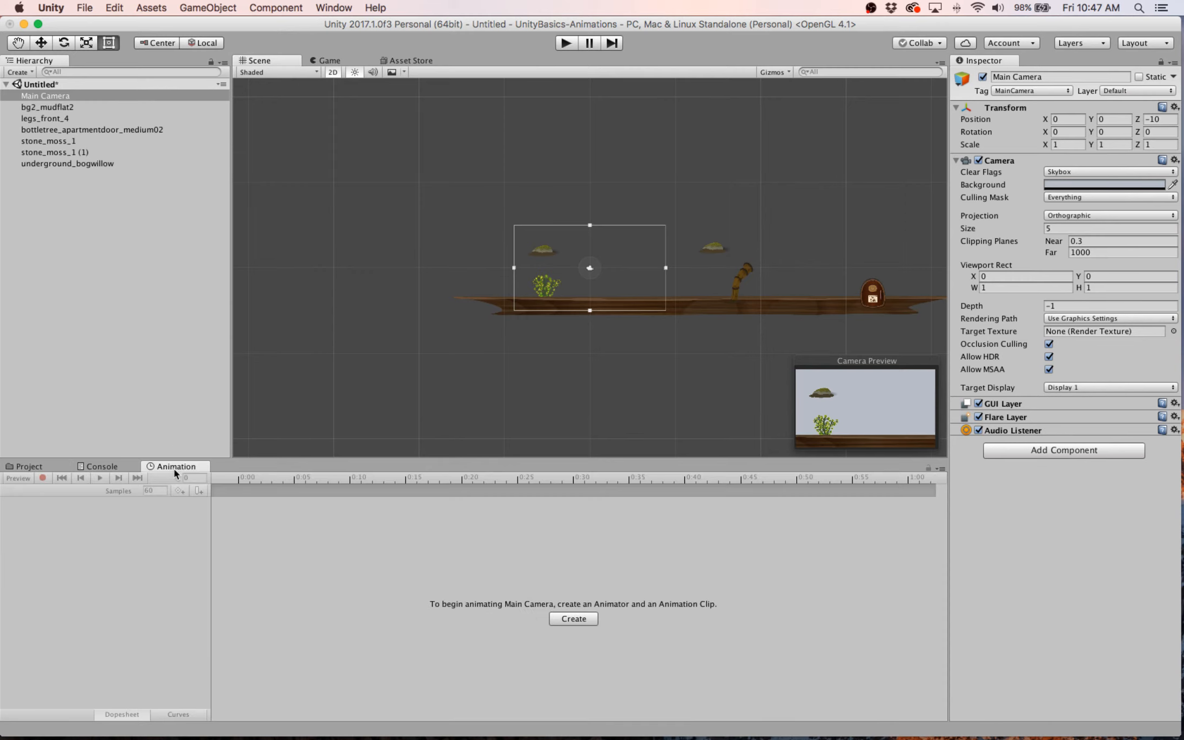
left_click(571, 619)
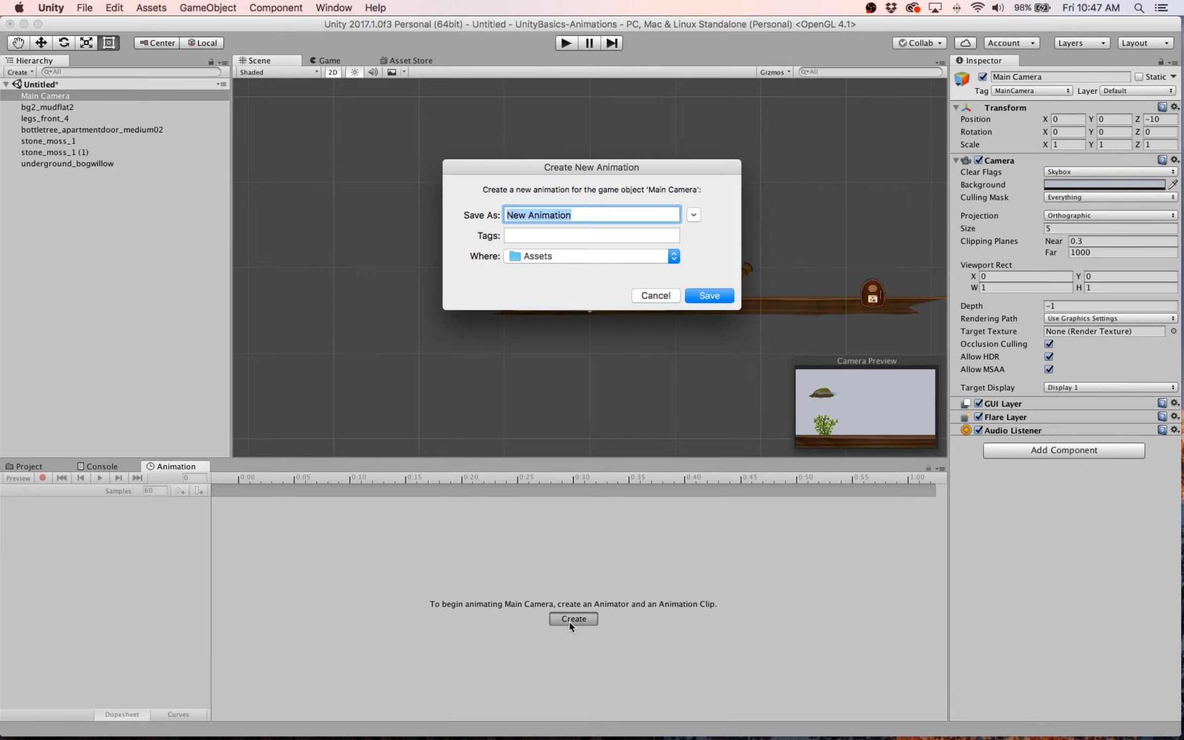
type("camera")
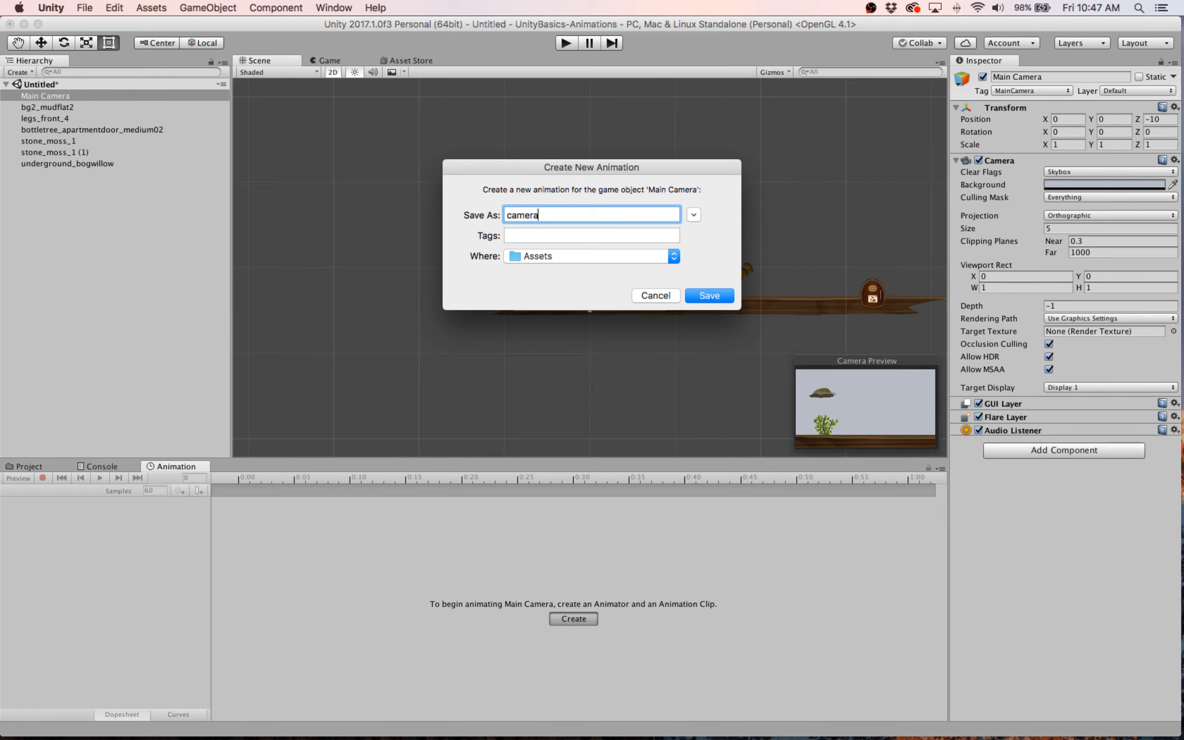
type("move")
key("Return")
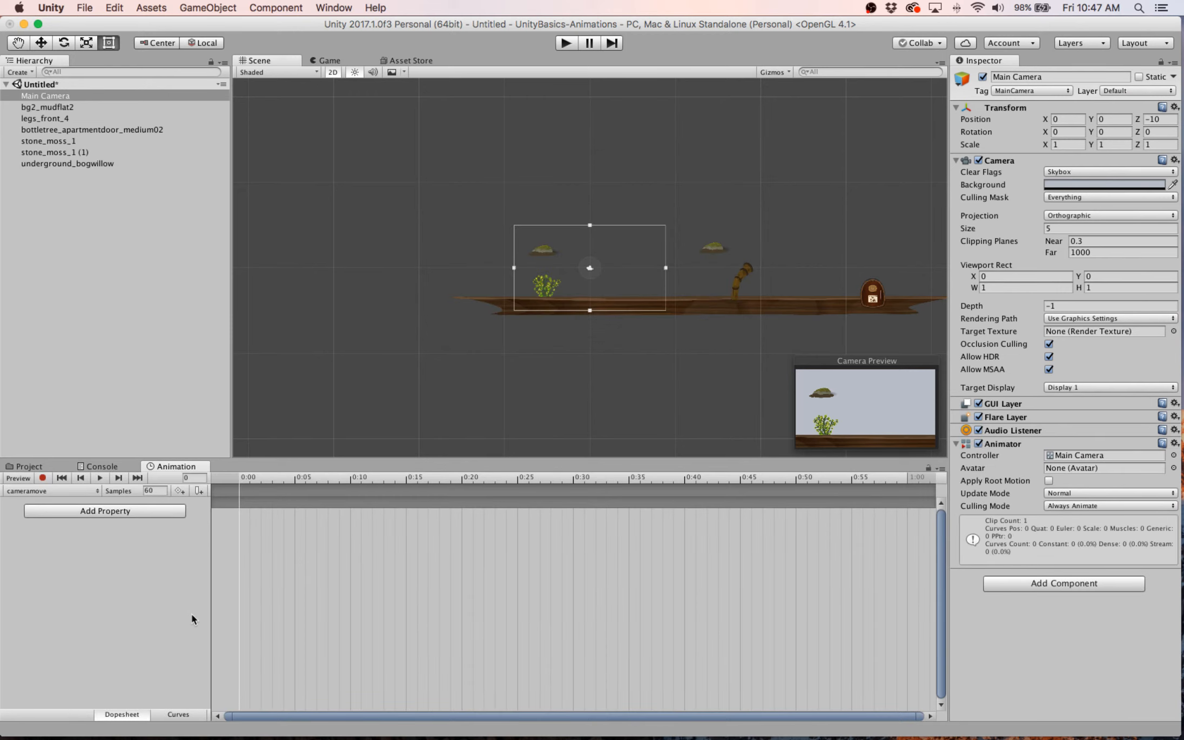
Start recording the cameramove clip and key the Main Camera's starting position at 0:00, at about X 0.08.
left_click(42, 478)
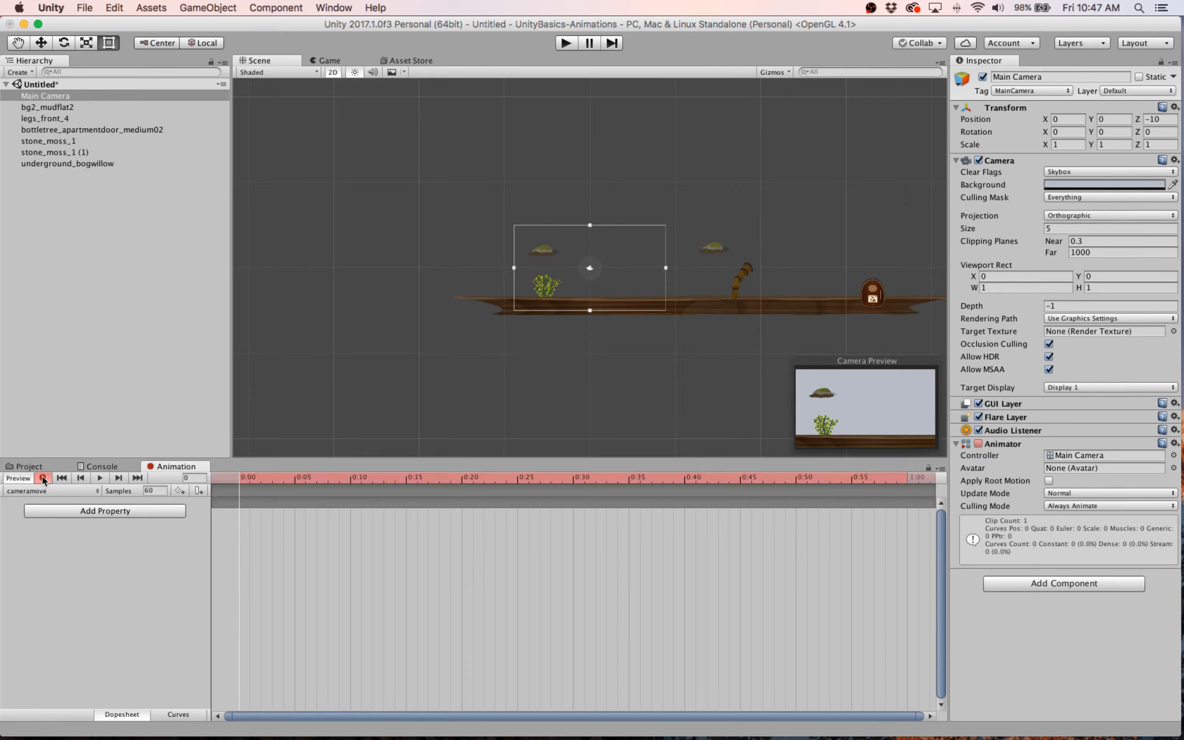
left_click(41, 45)
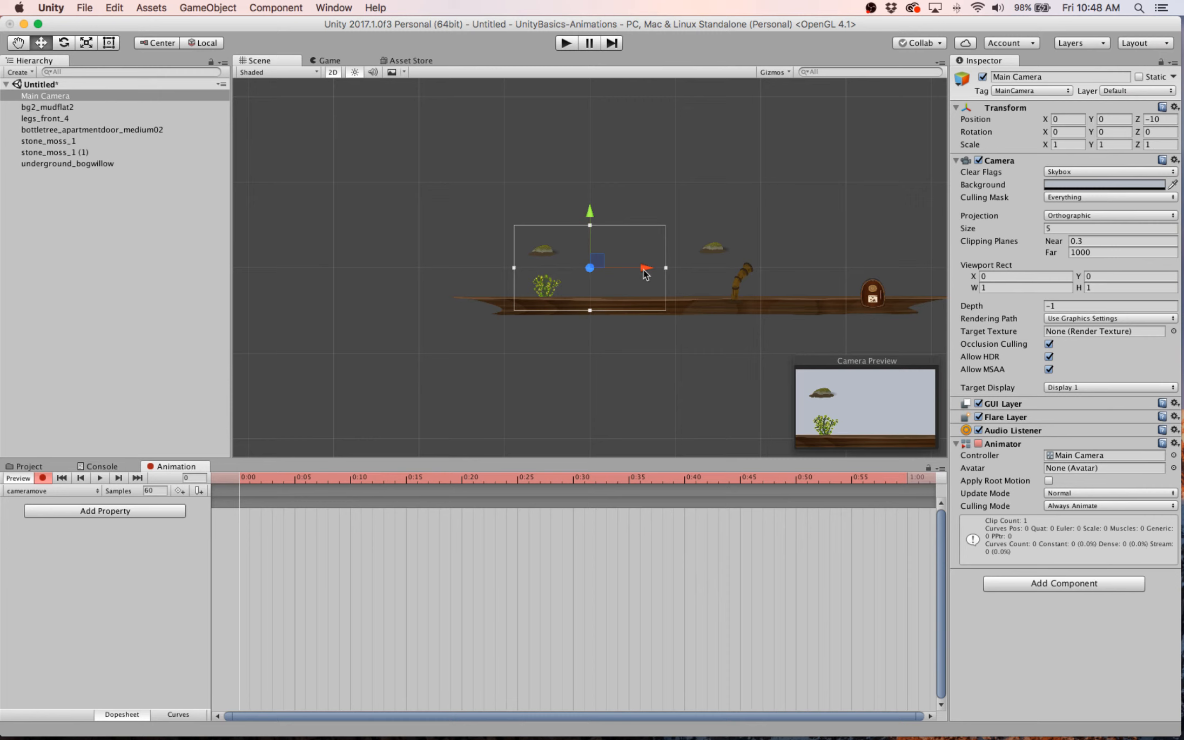
left_click_drag(645, 269, 646, 269)
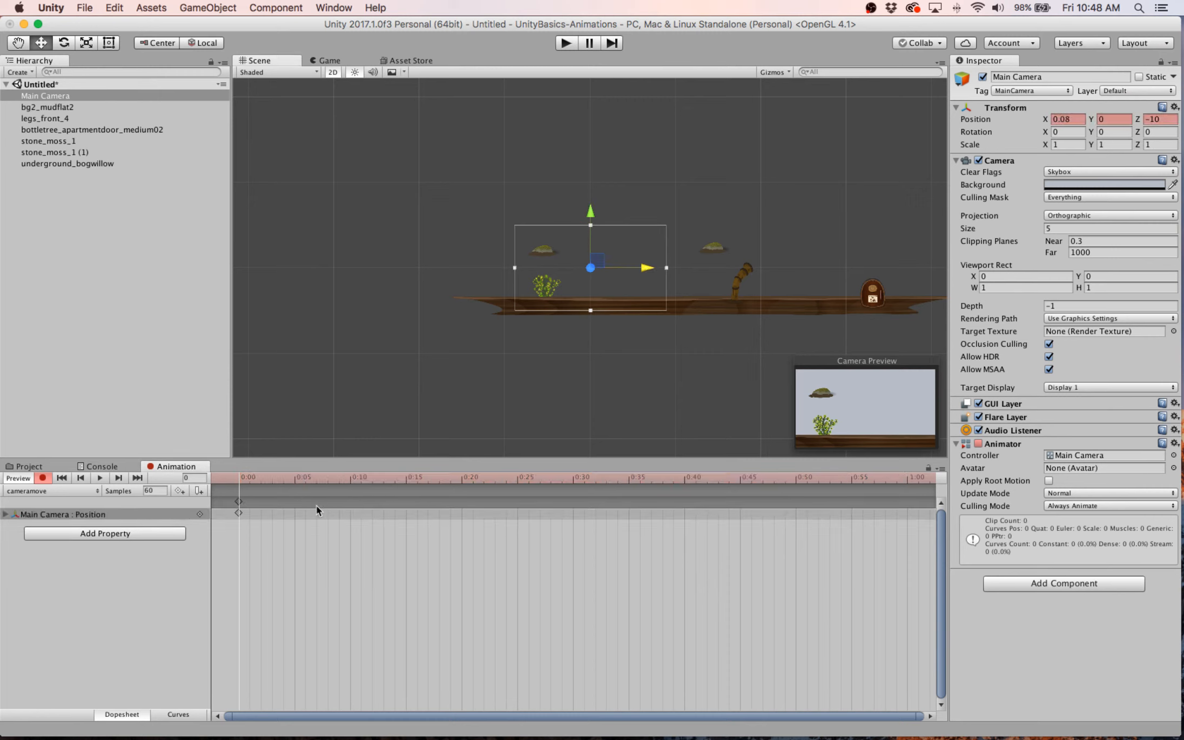
Key the Main Camera's position at 5:00 by moving it along X to about 29.81, framing the door, and test-play the scene.
scroll(574, 609, "down", 10)
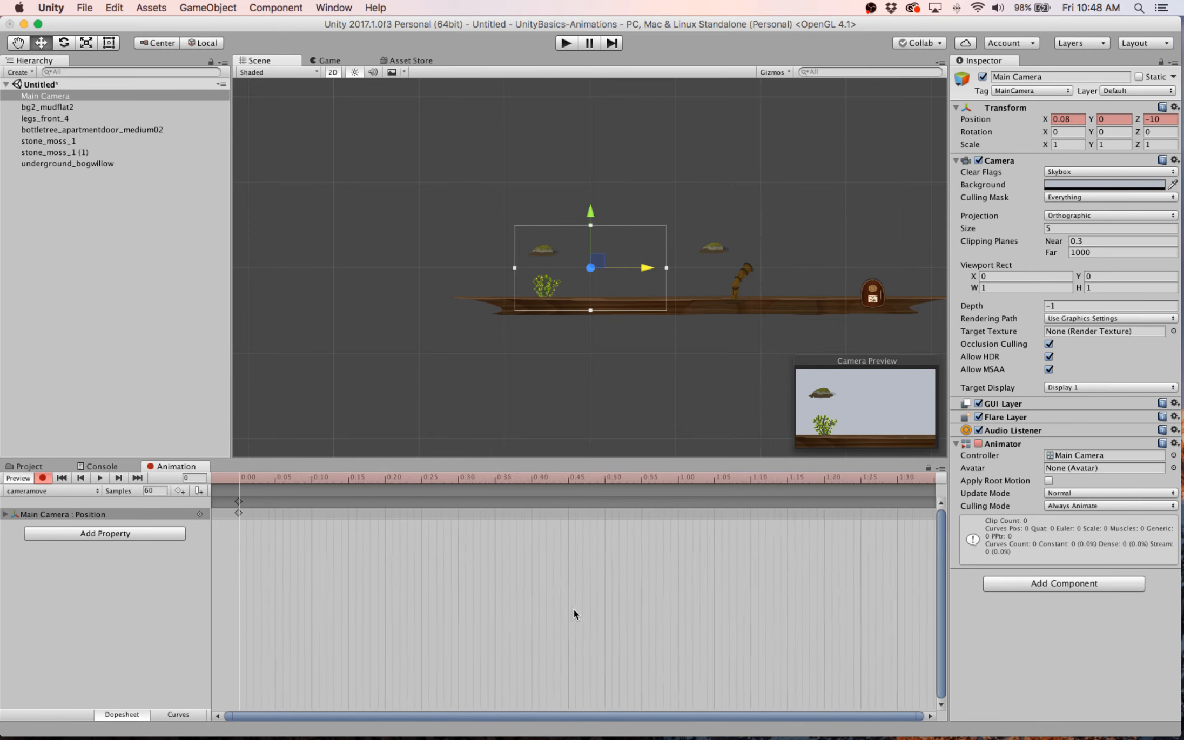
scroll(574, 609, "down", 5)
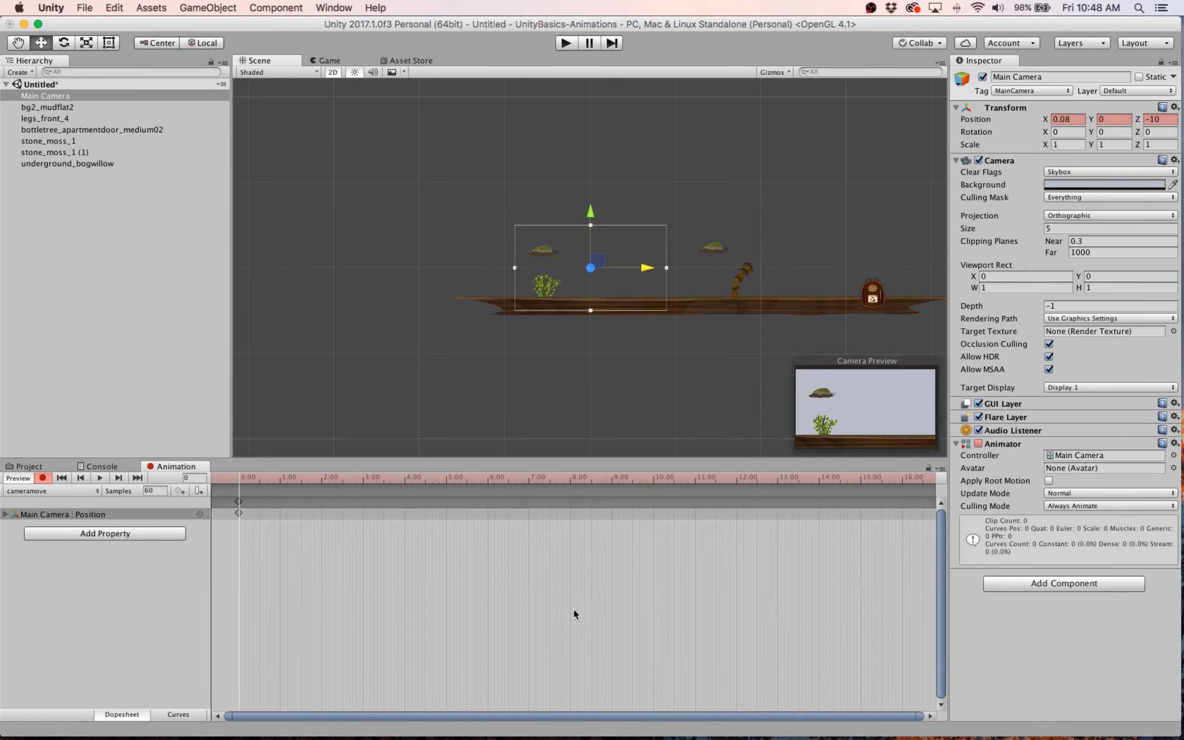
scroll(573, 609, "up", 2)
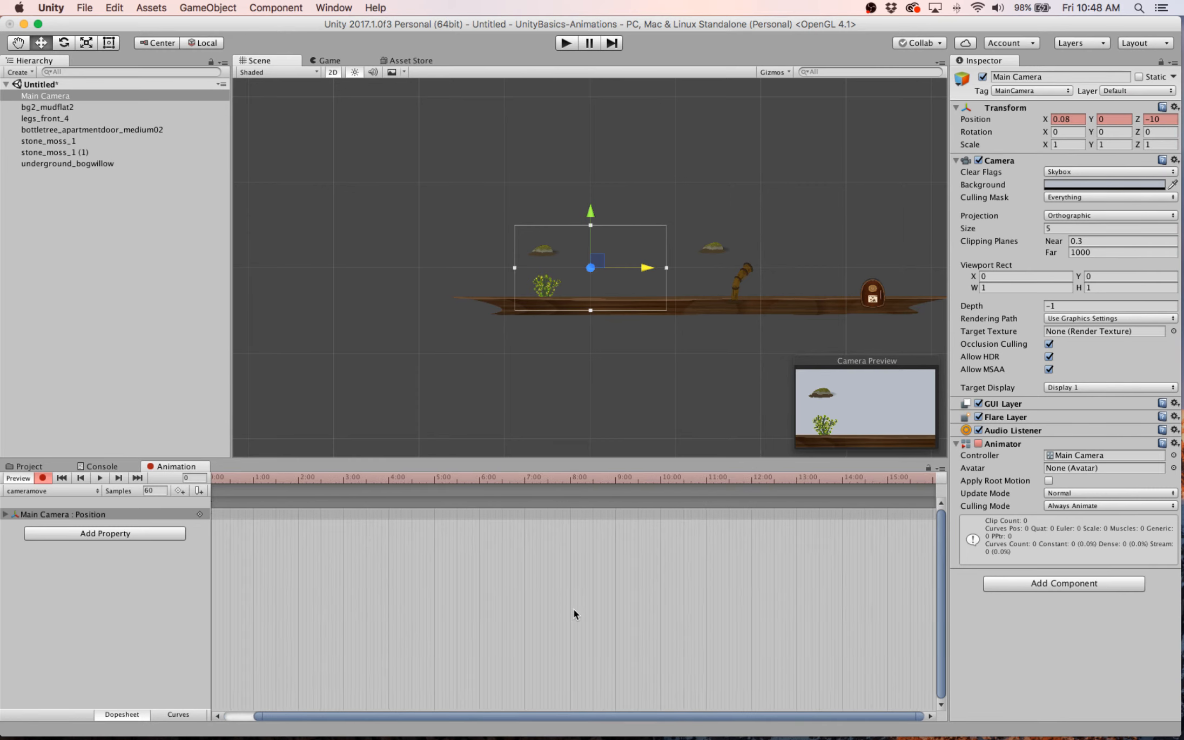
left_click(436, 479)
left_click_drag(647, 269, 901, 272)
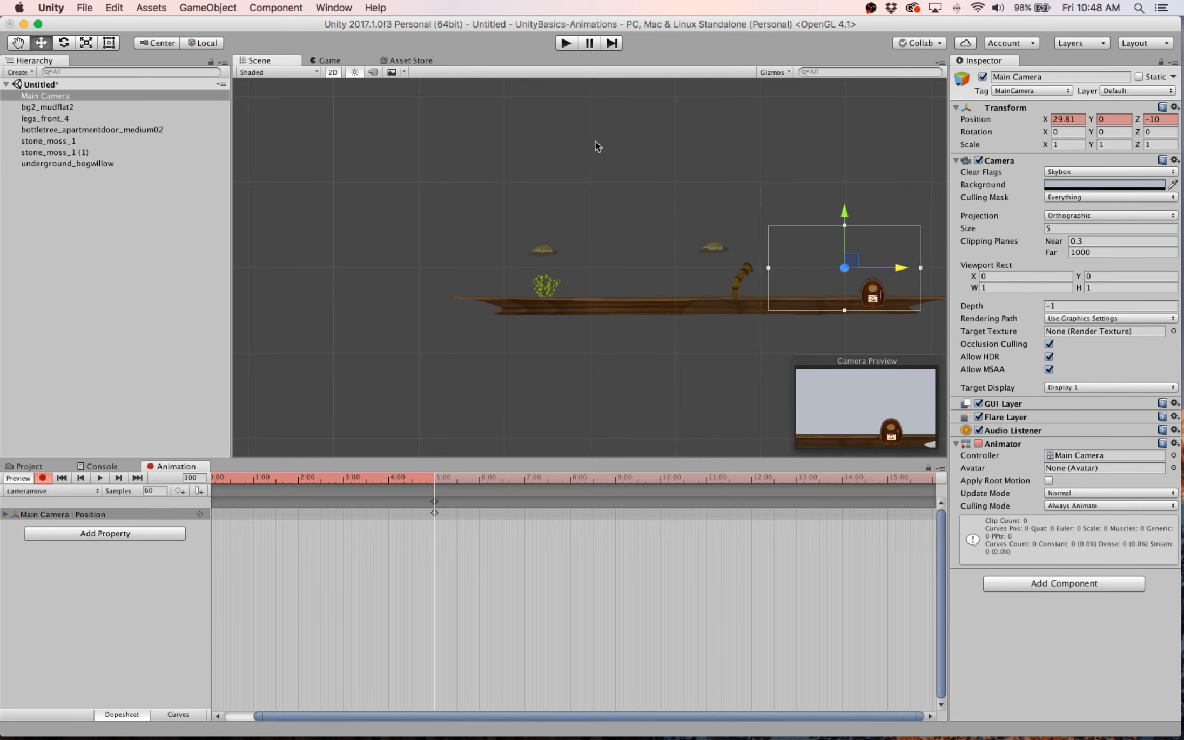
left_click(566, 44)
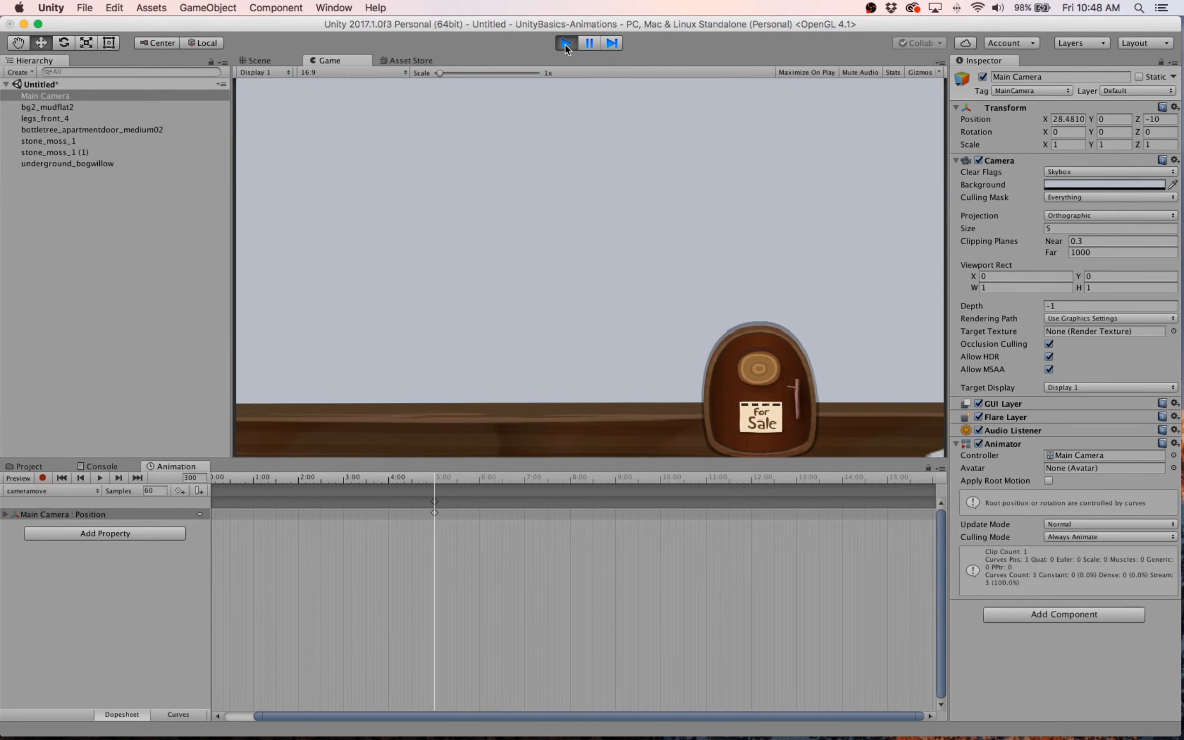
left_click(566, 45)
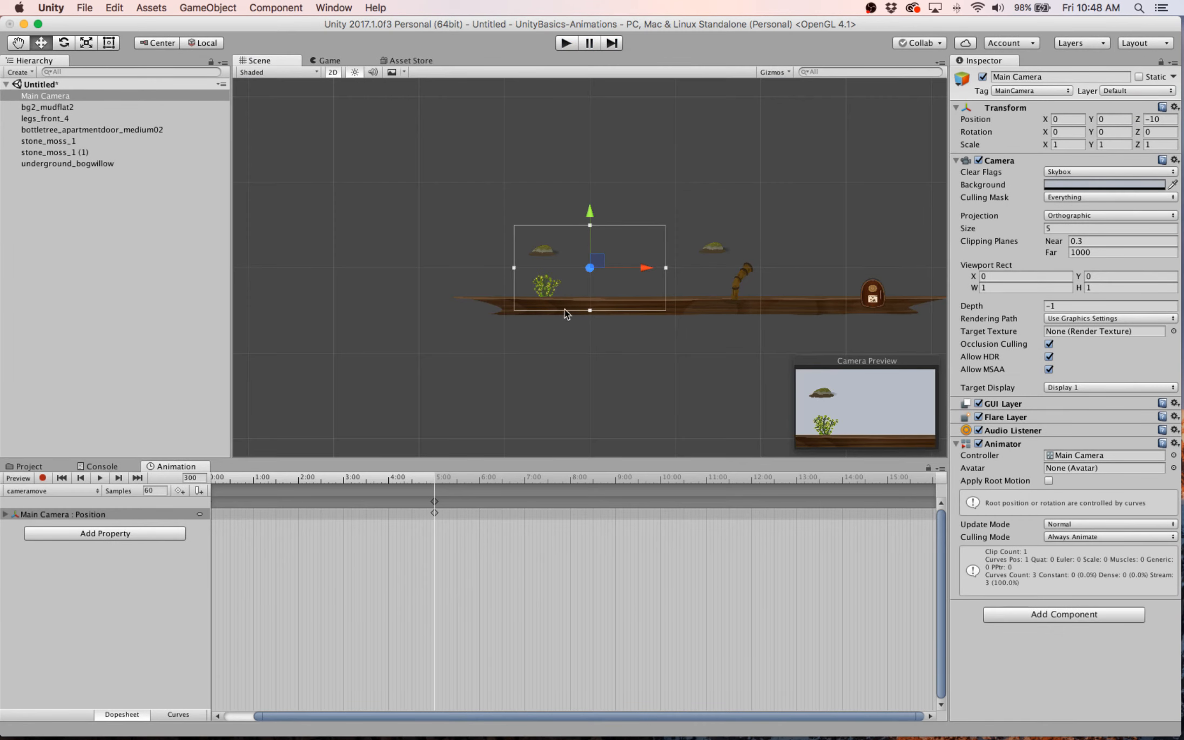
Turn off Loop Time for the cameramove clip in Assets and test-play the camera movement twice.
left_click(29, 468)
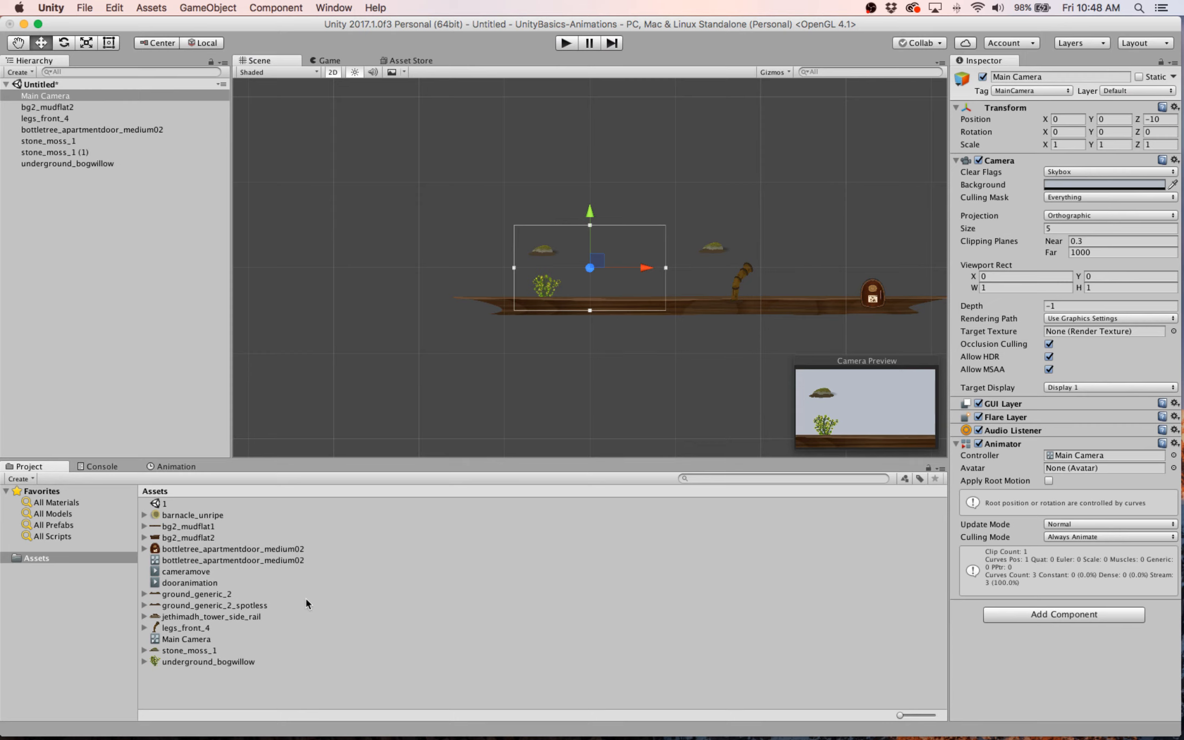
left_click(166, 573)
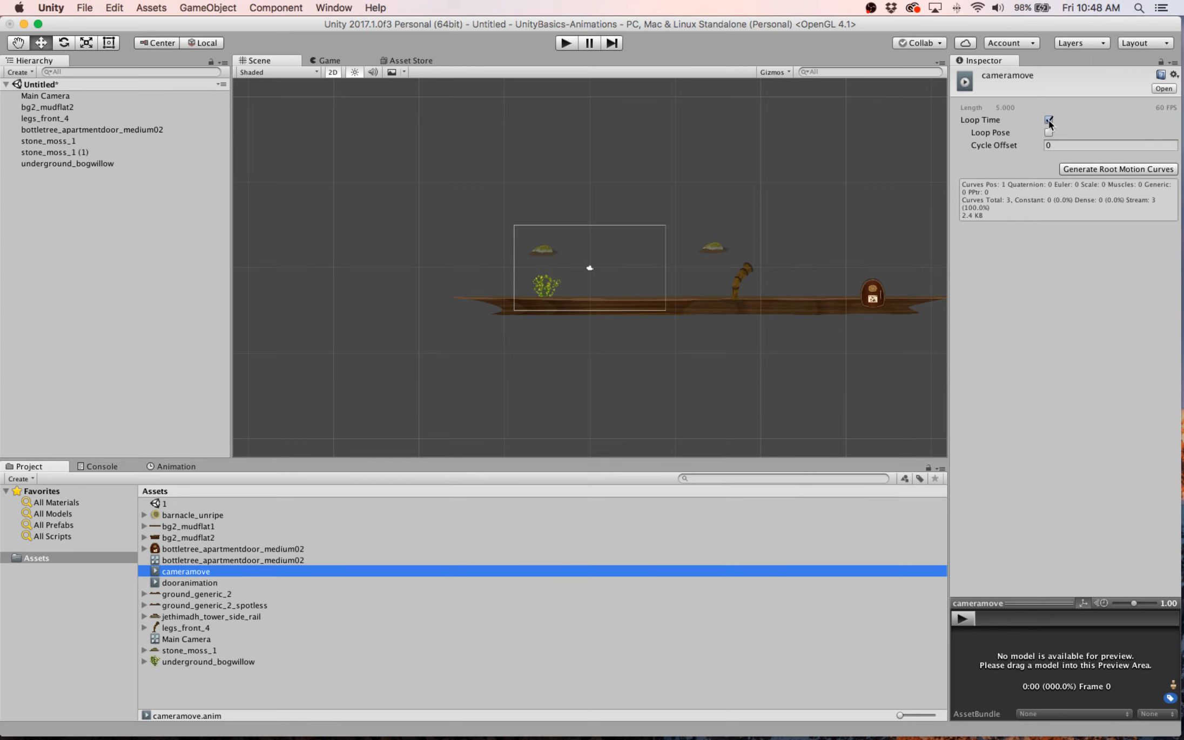
left_click(1048, 121)
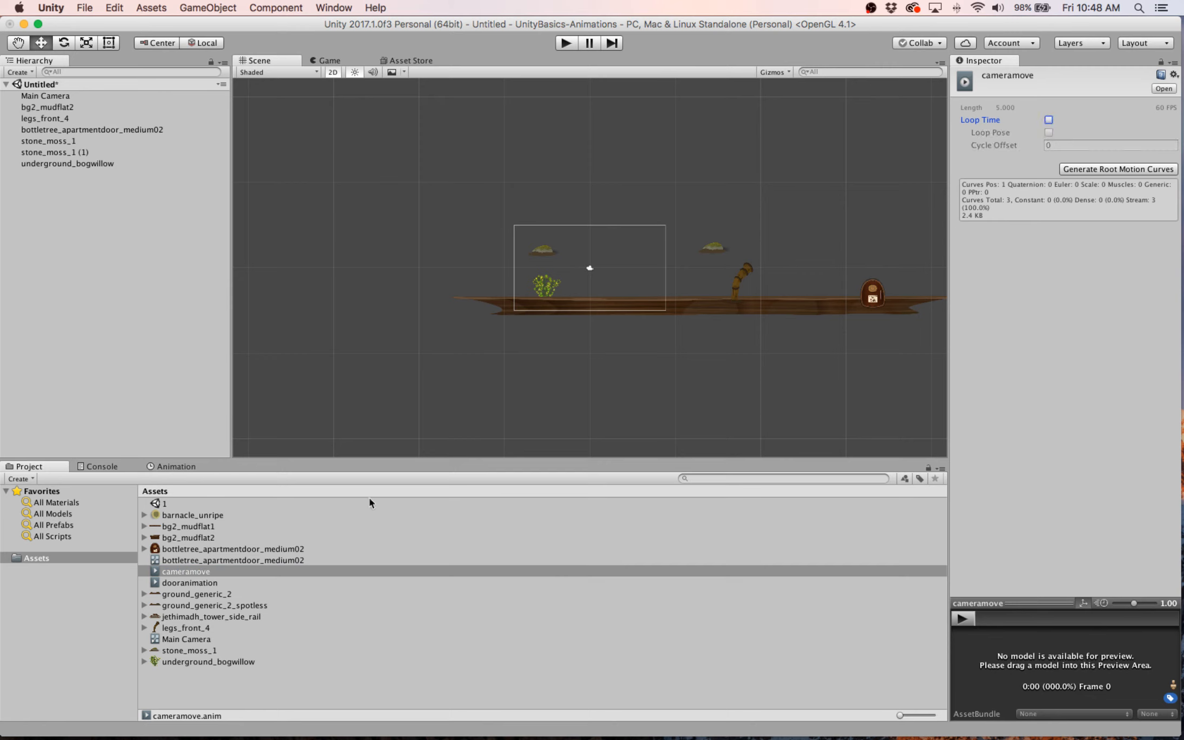
left_click(209, 573)
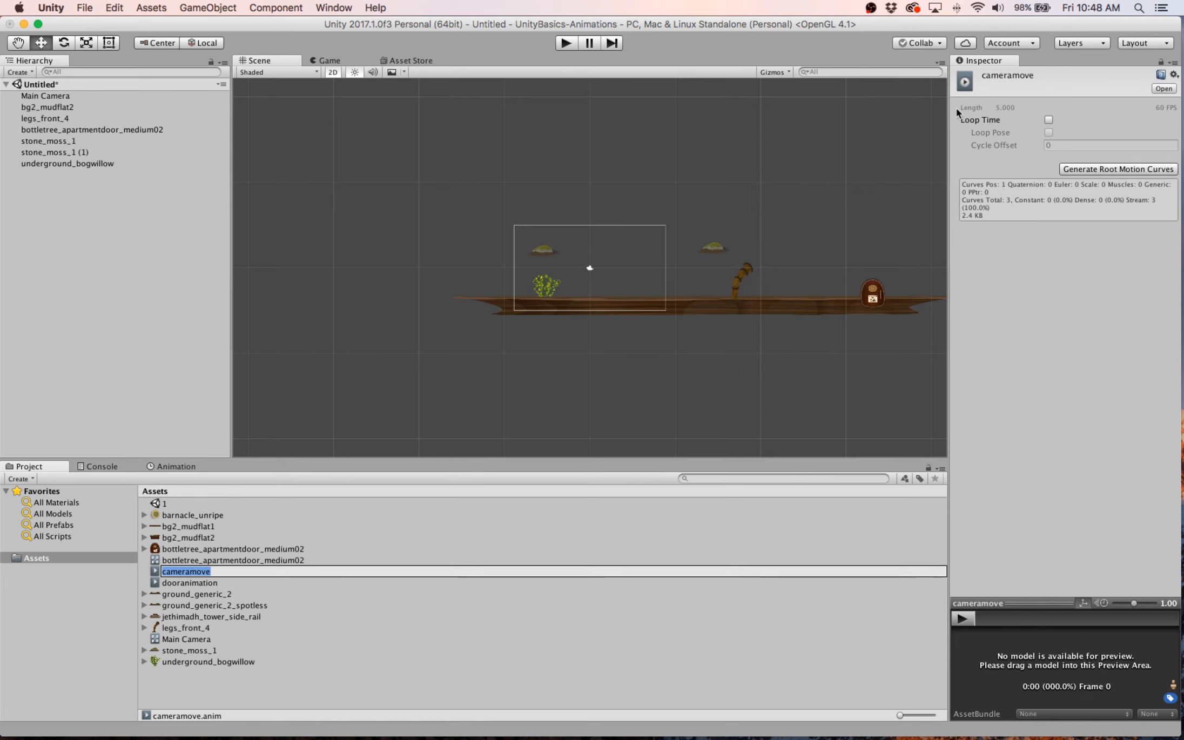
left_click(565, 49)
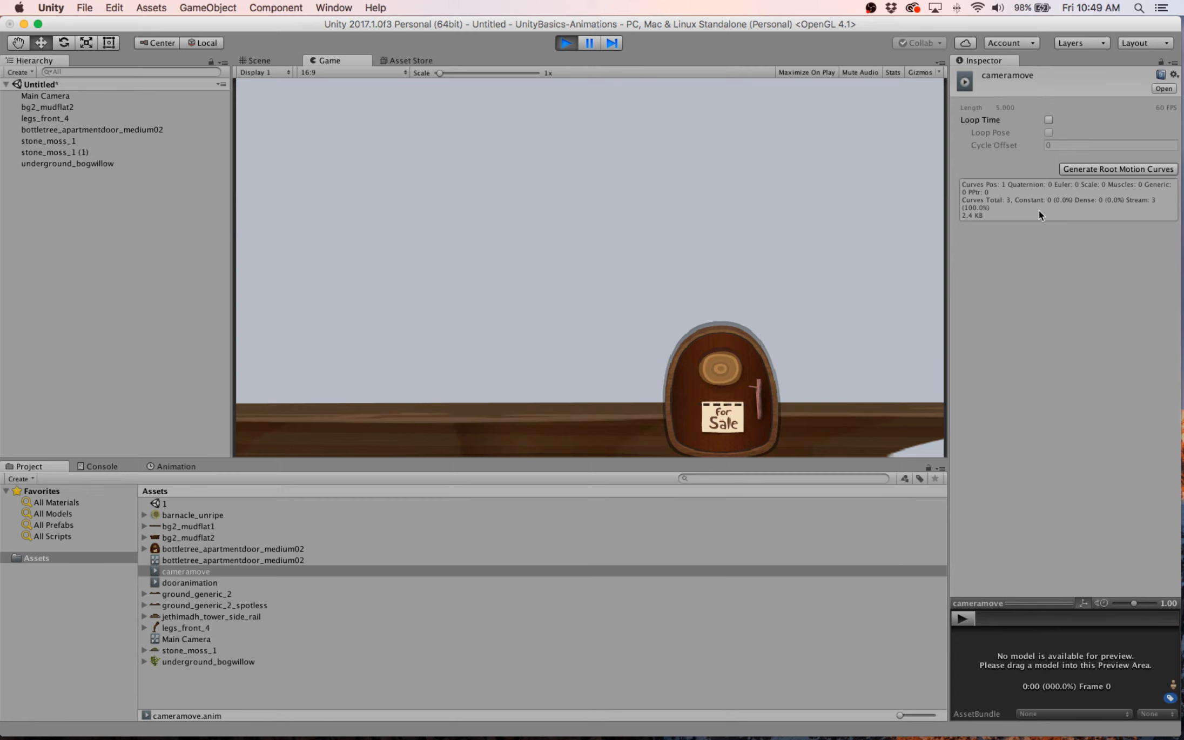
left_click(565, 44)
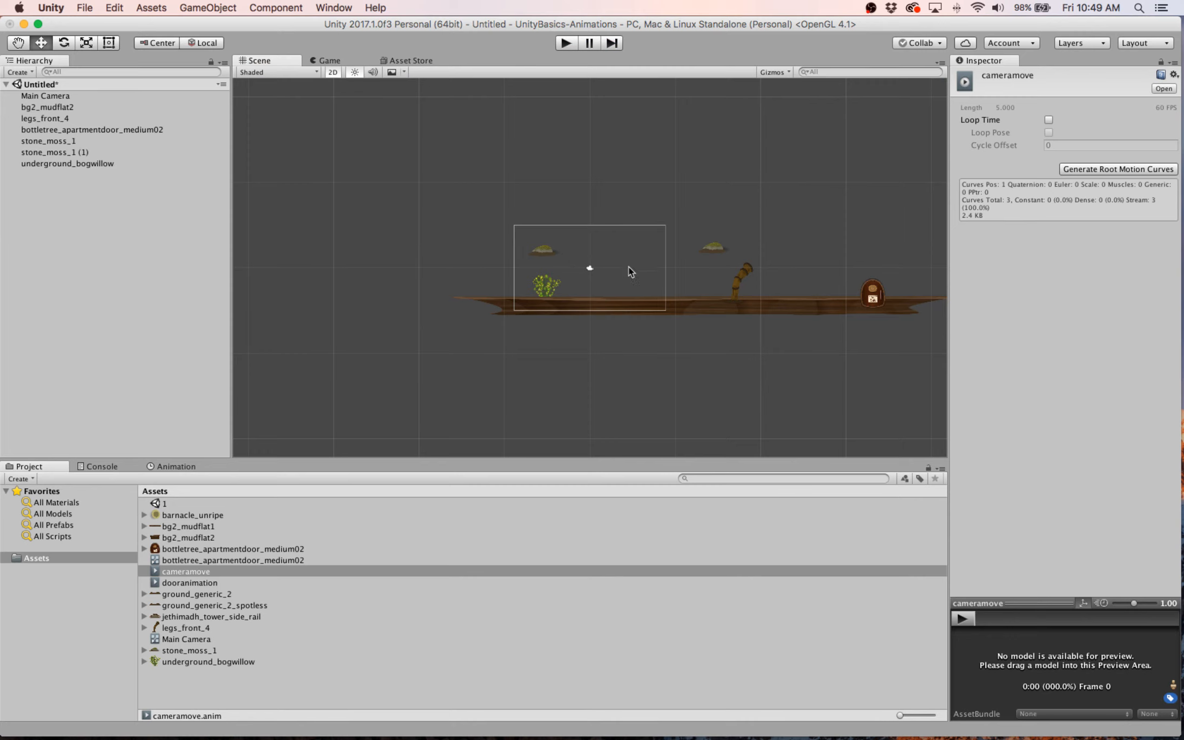
left_click(565, 43)
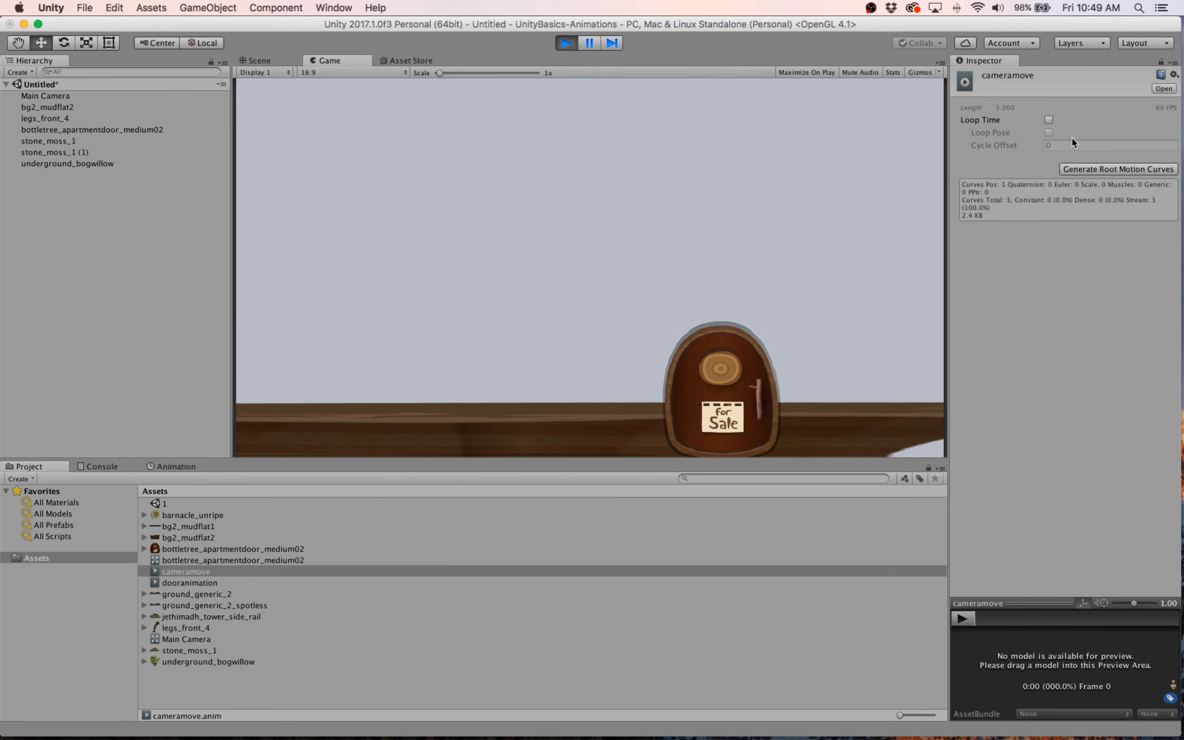
left_click(566, 42)
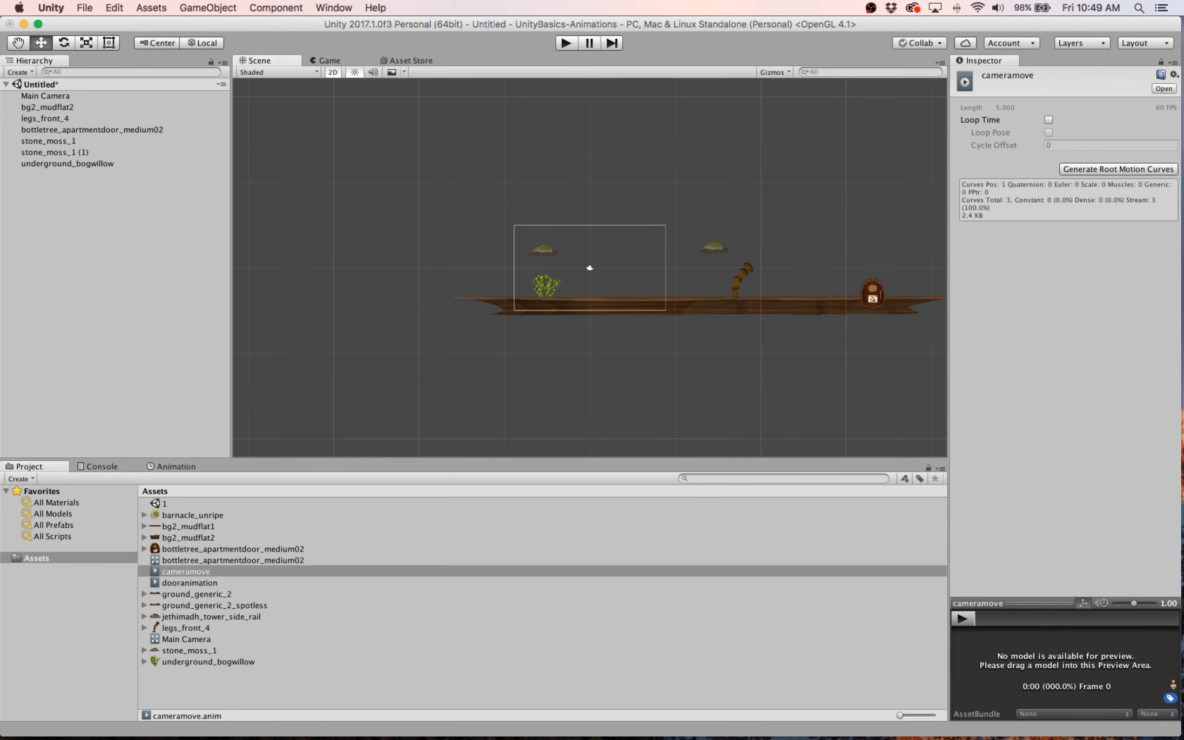
key("super+Tab")
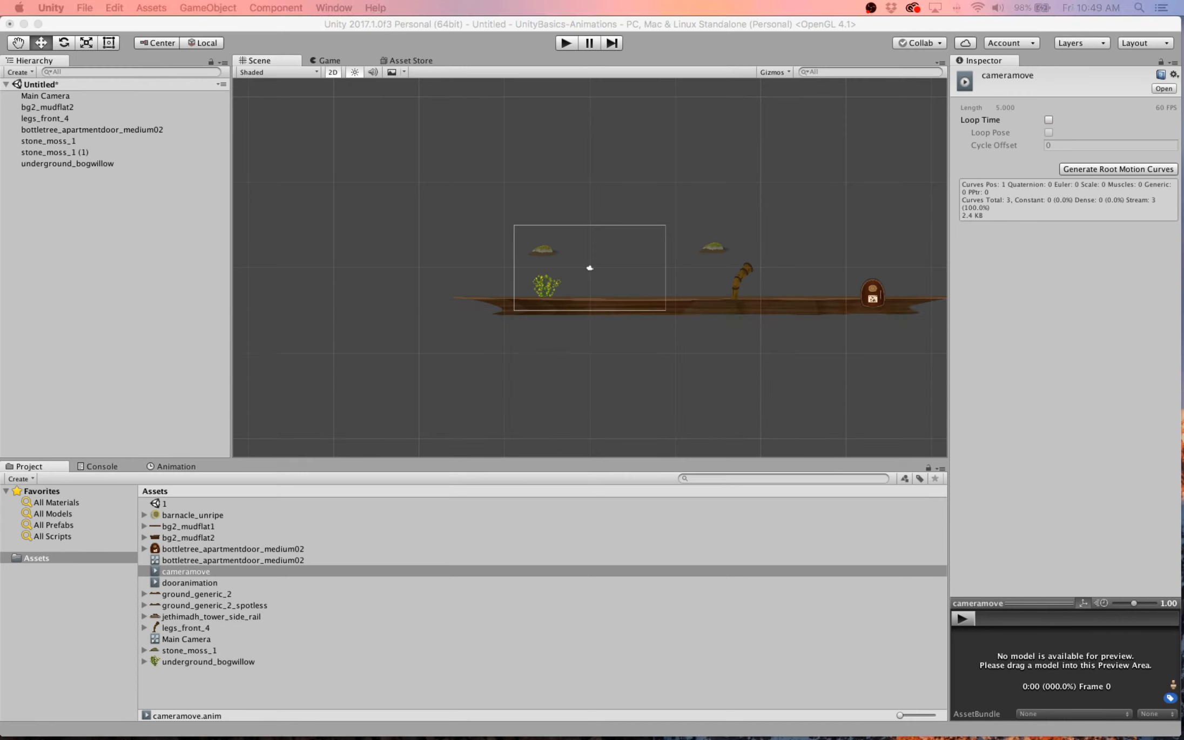